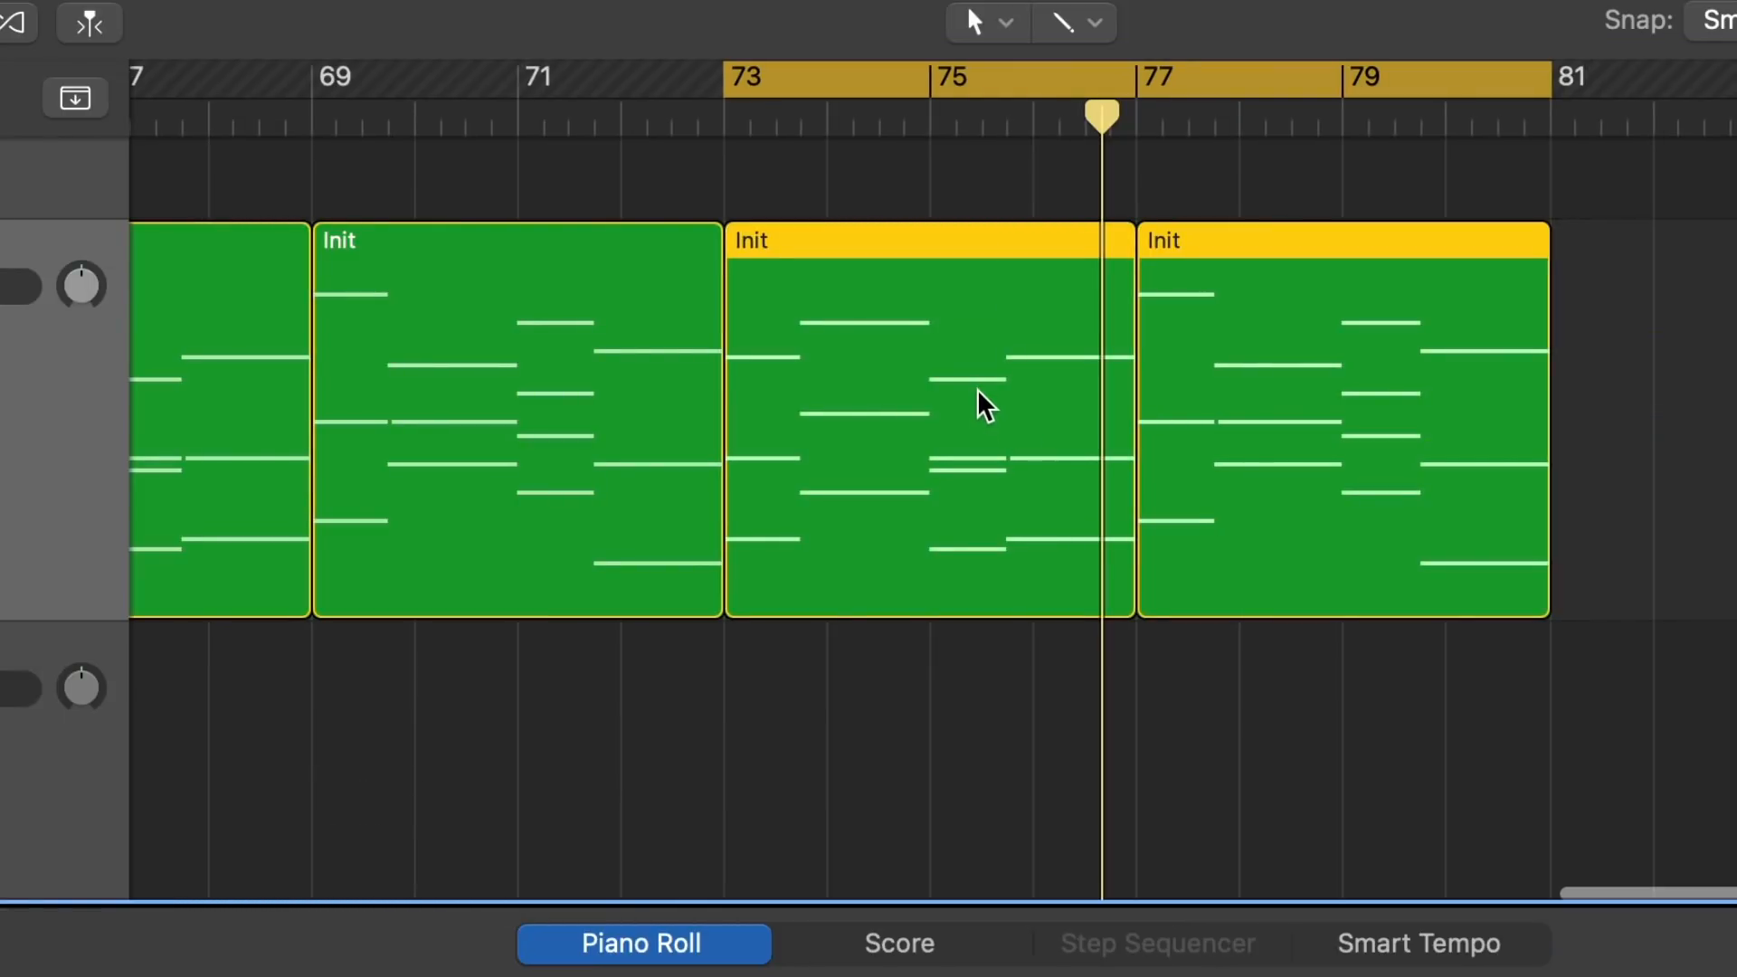
Copy the two Init chord regions at bars 73–81 onto the empty track below and select that track.
drag(985, 407, 977, 729)
scroll(971, 597, down, 3)
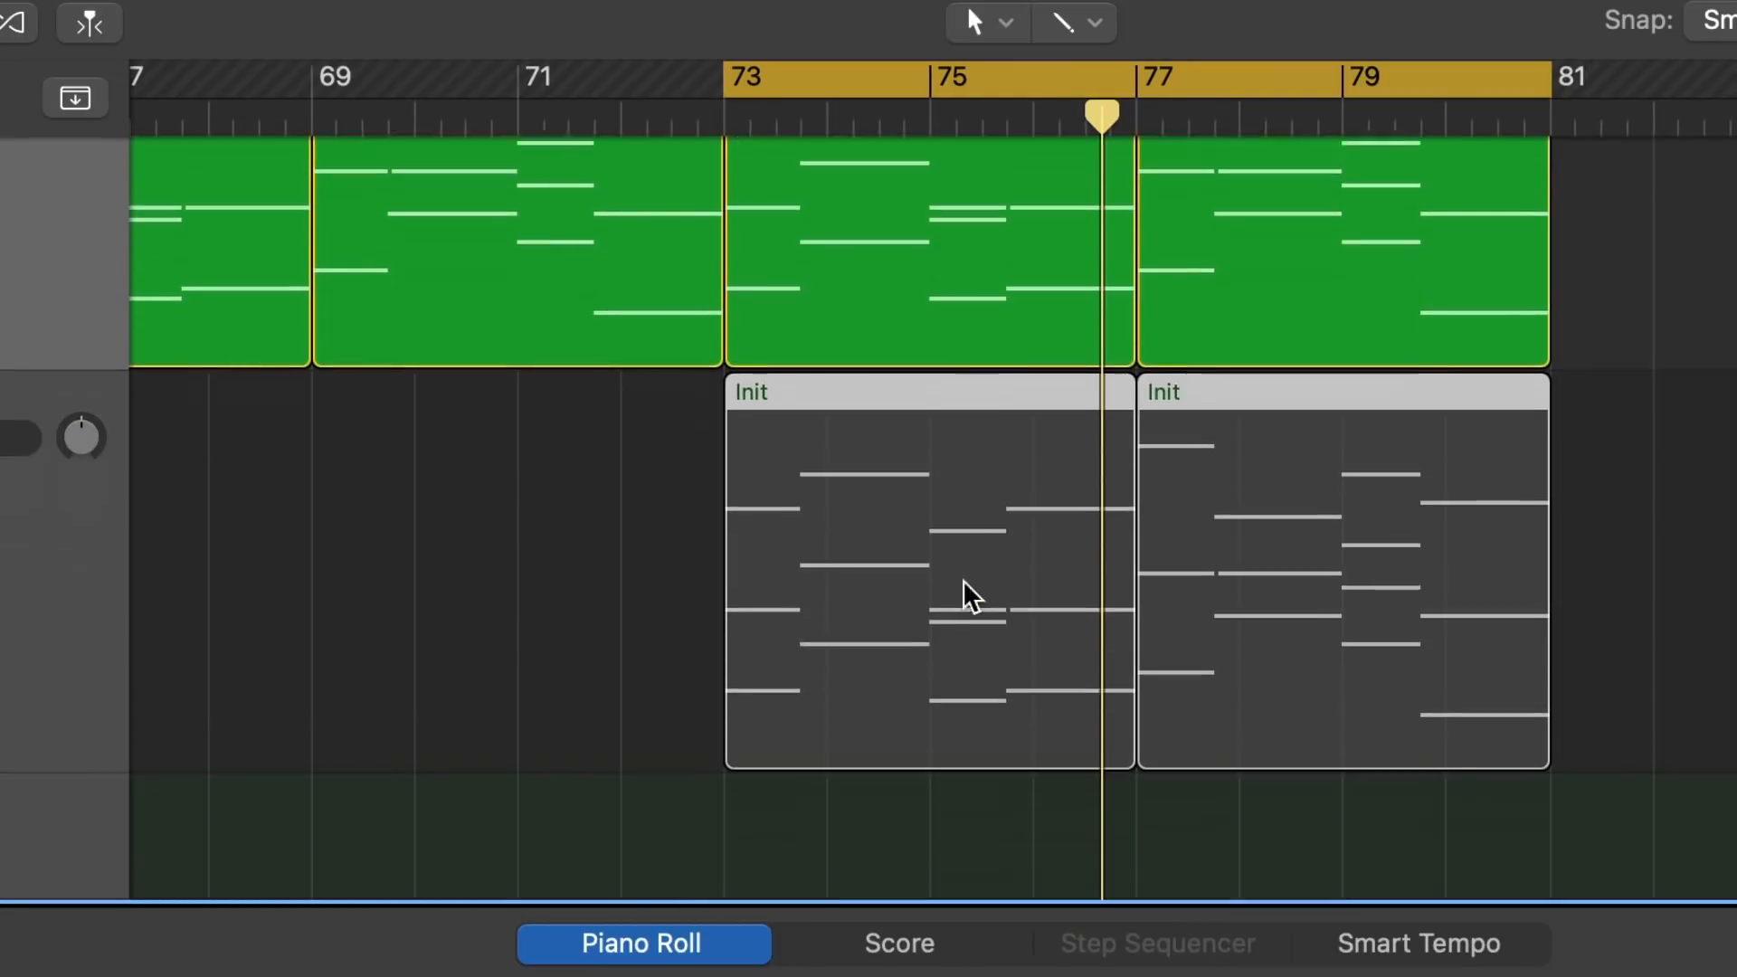
scroll(971, 597, down, 1)
click(398, 317)
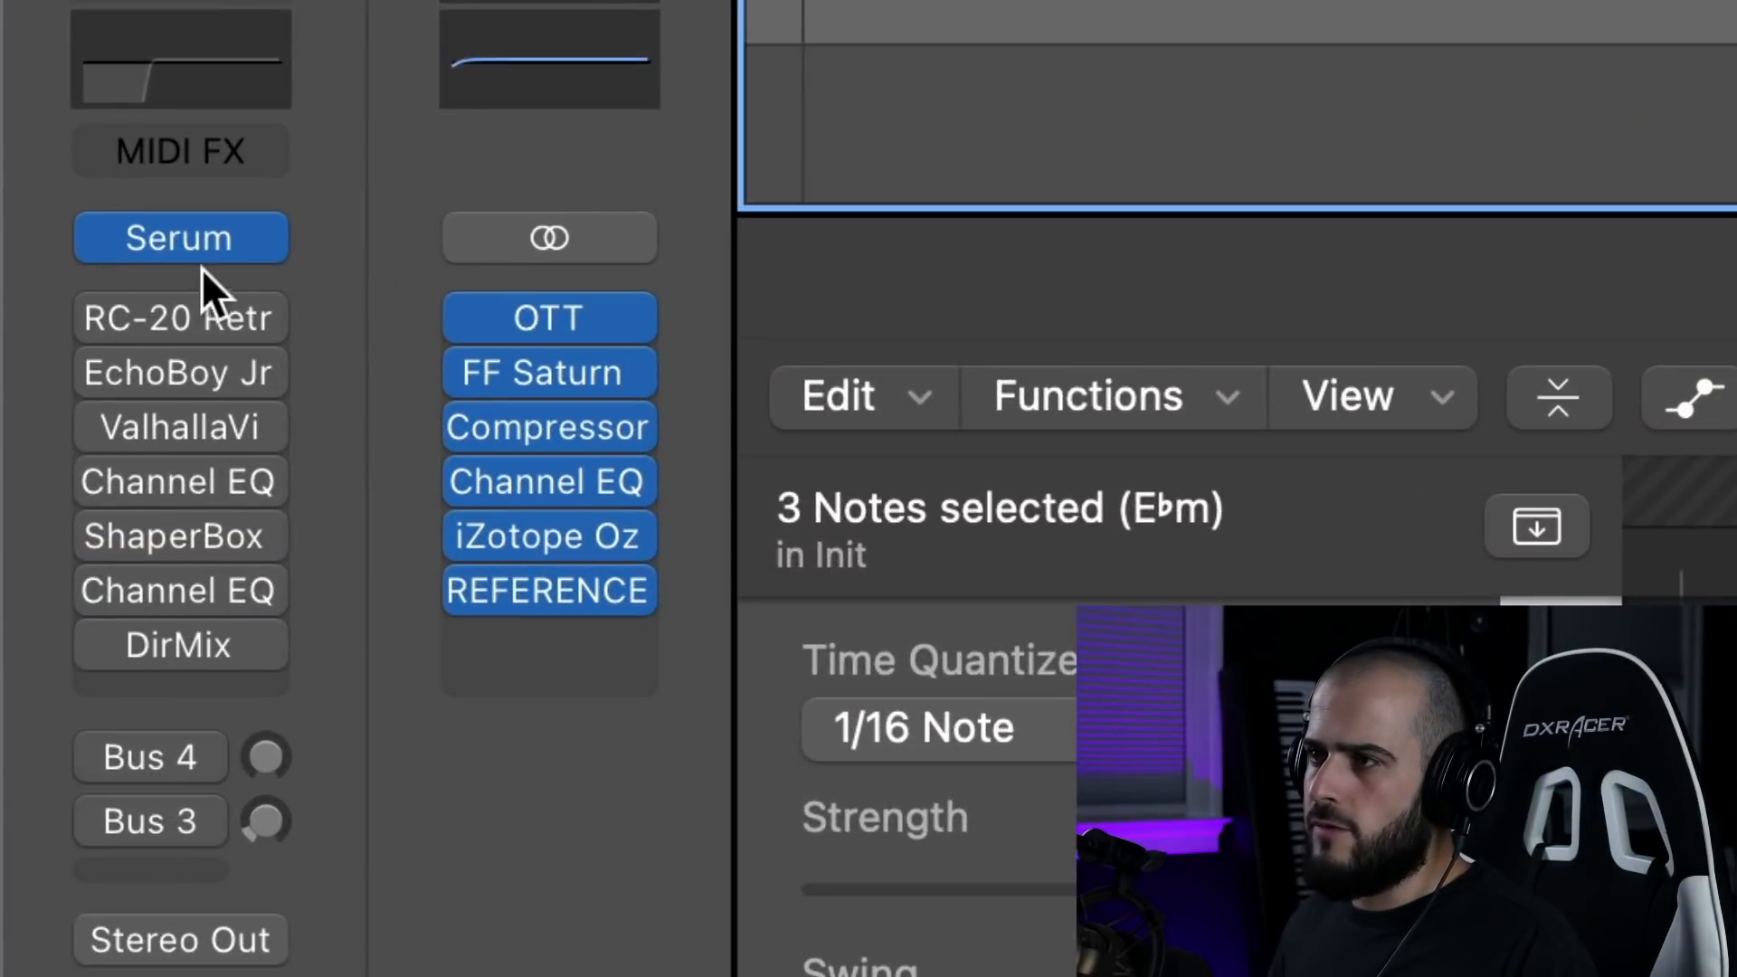
Open the Serum synth on the selected atmo chords track and reset it to the Init preset.
click(194, 235)
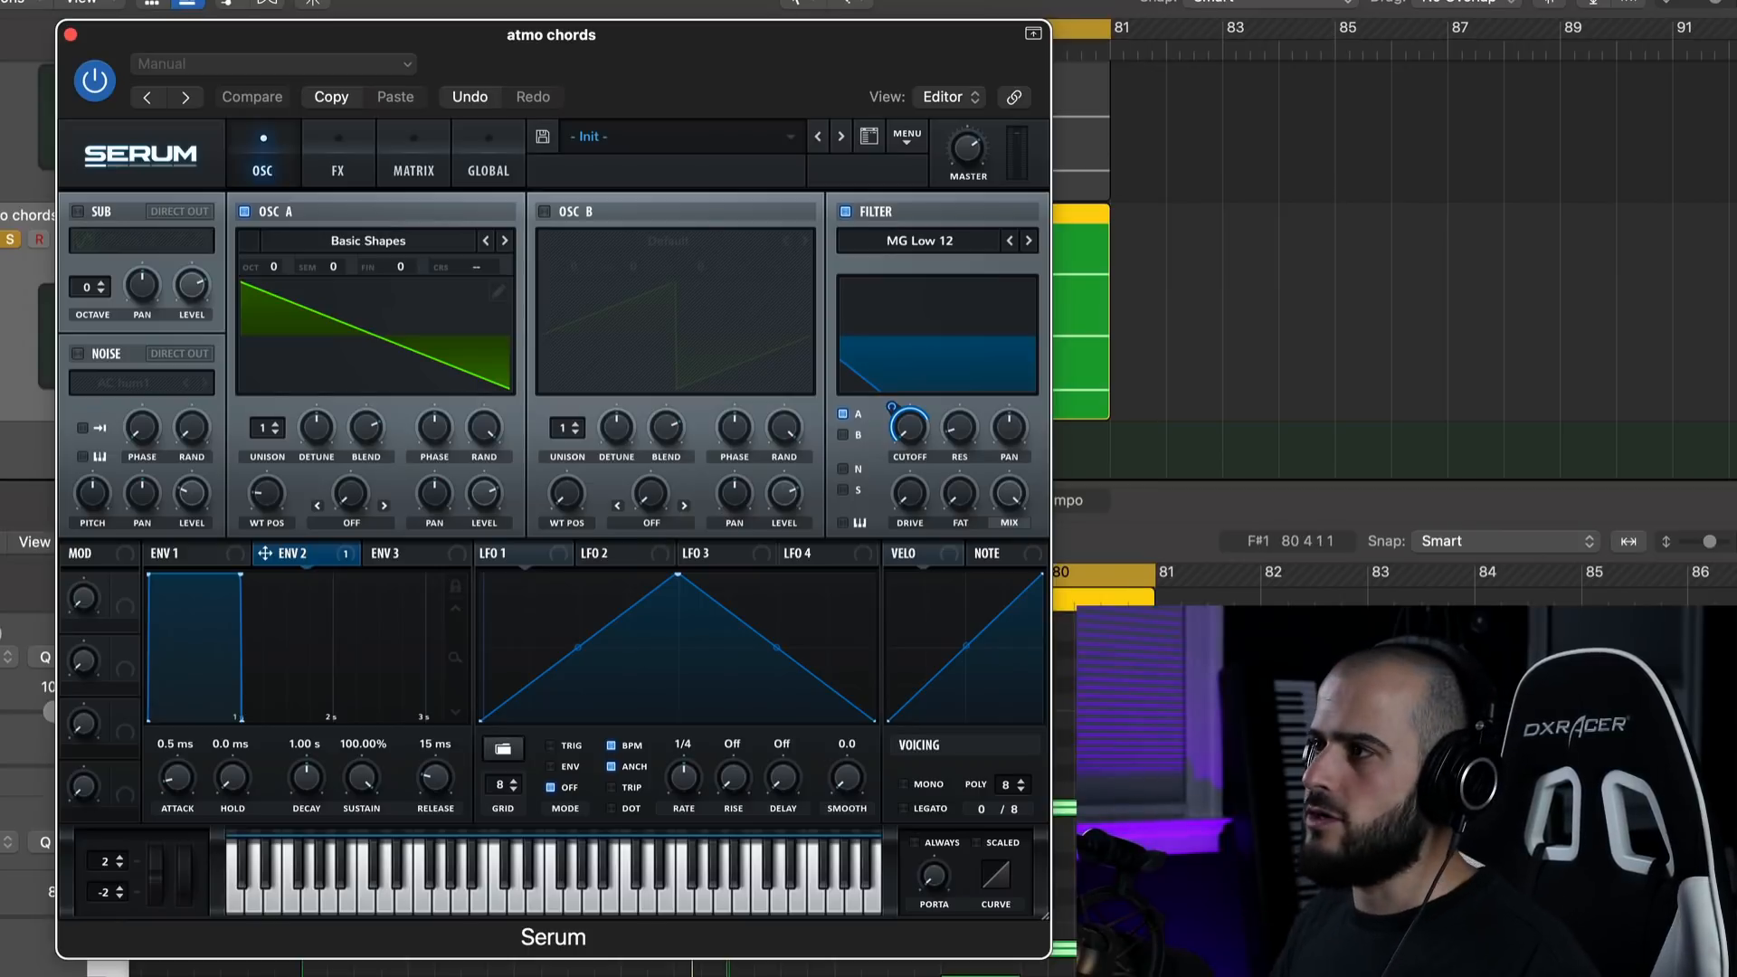
click(911, 137)
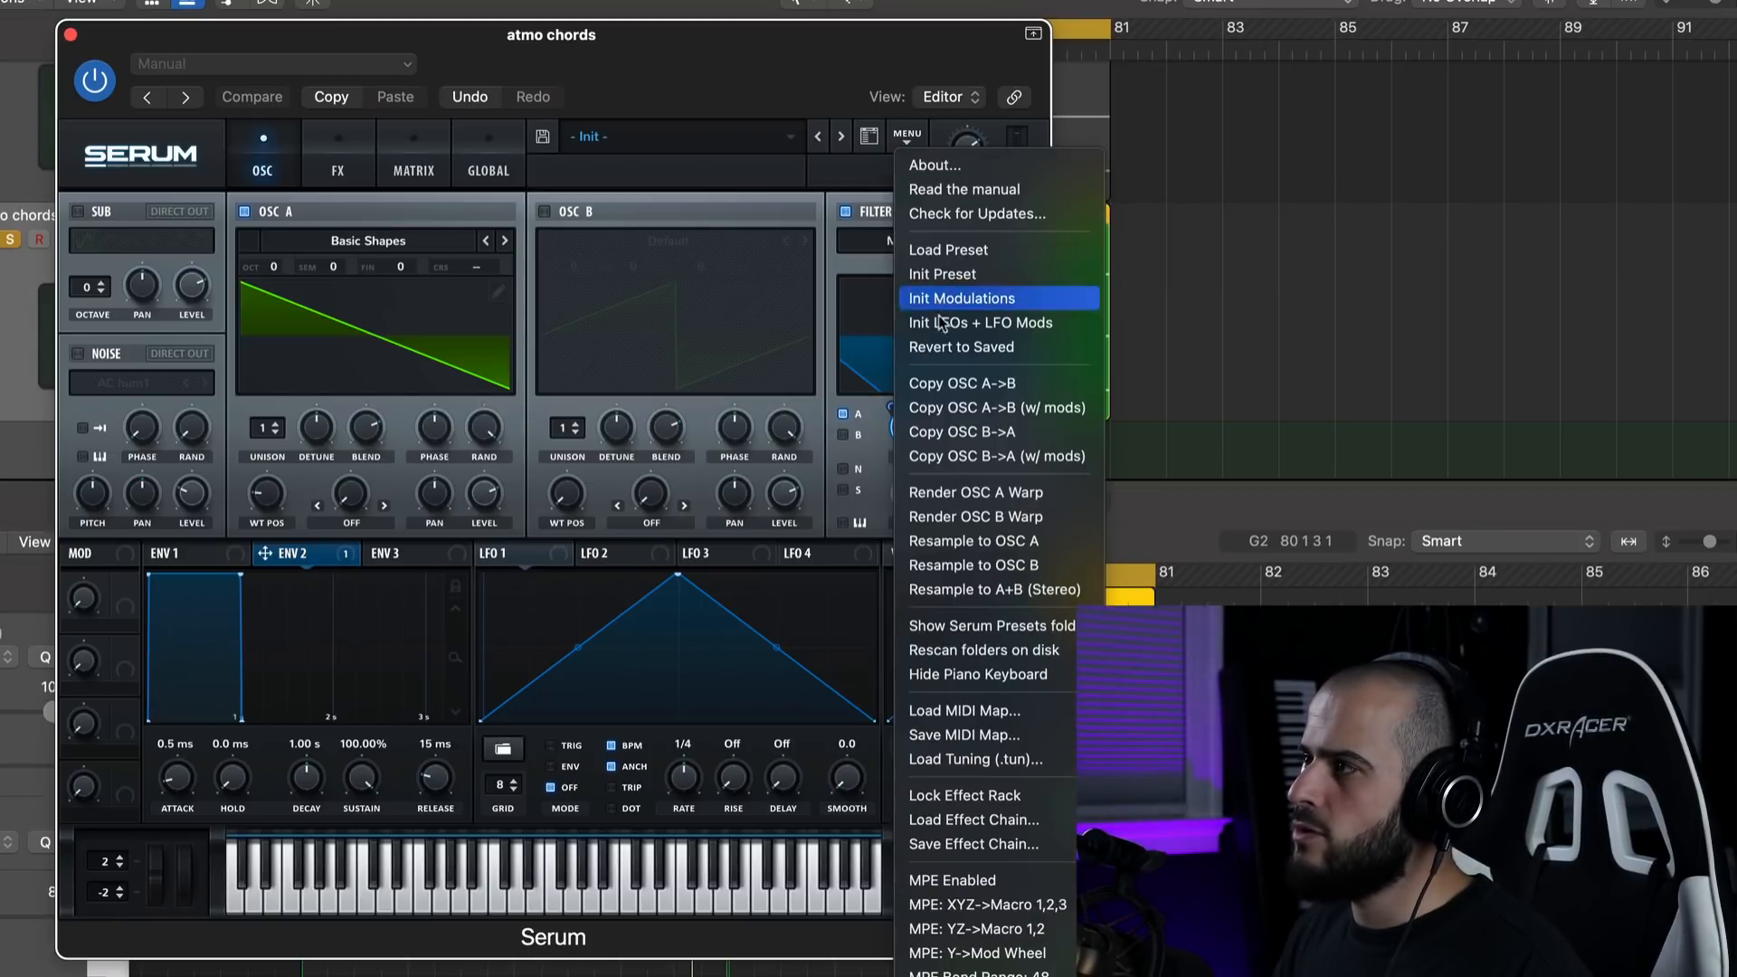
click(941, 279)
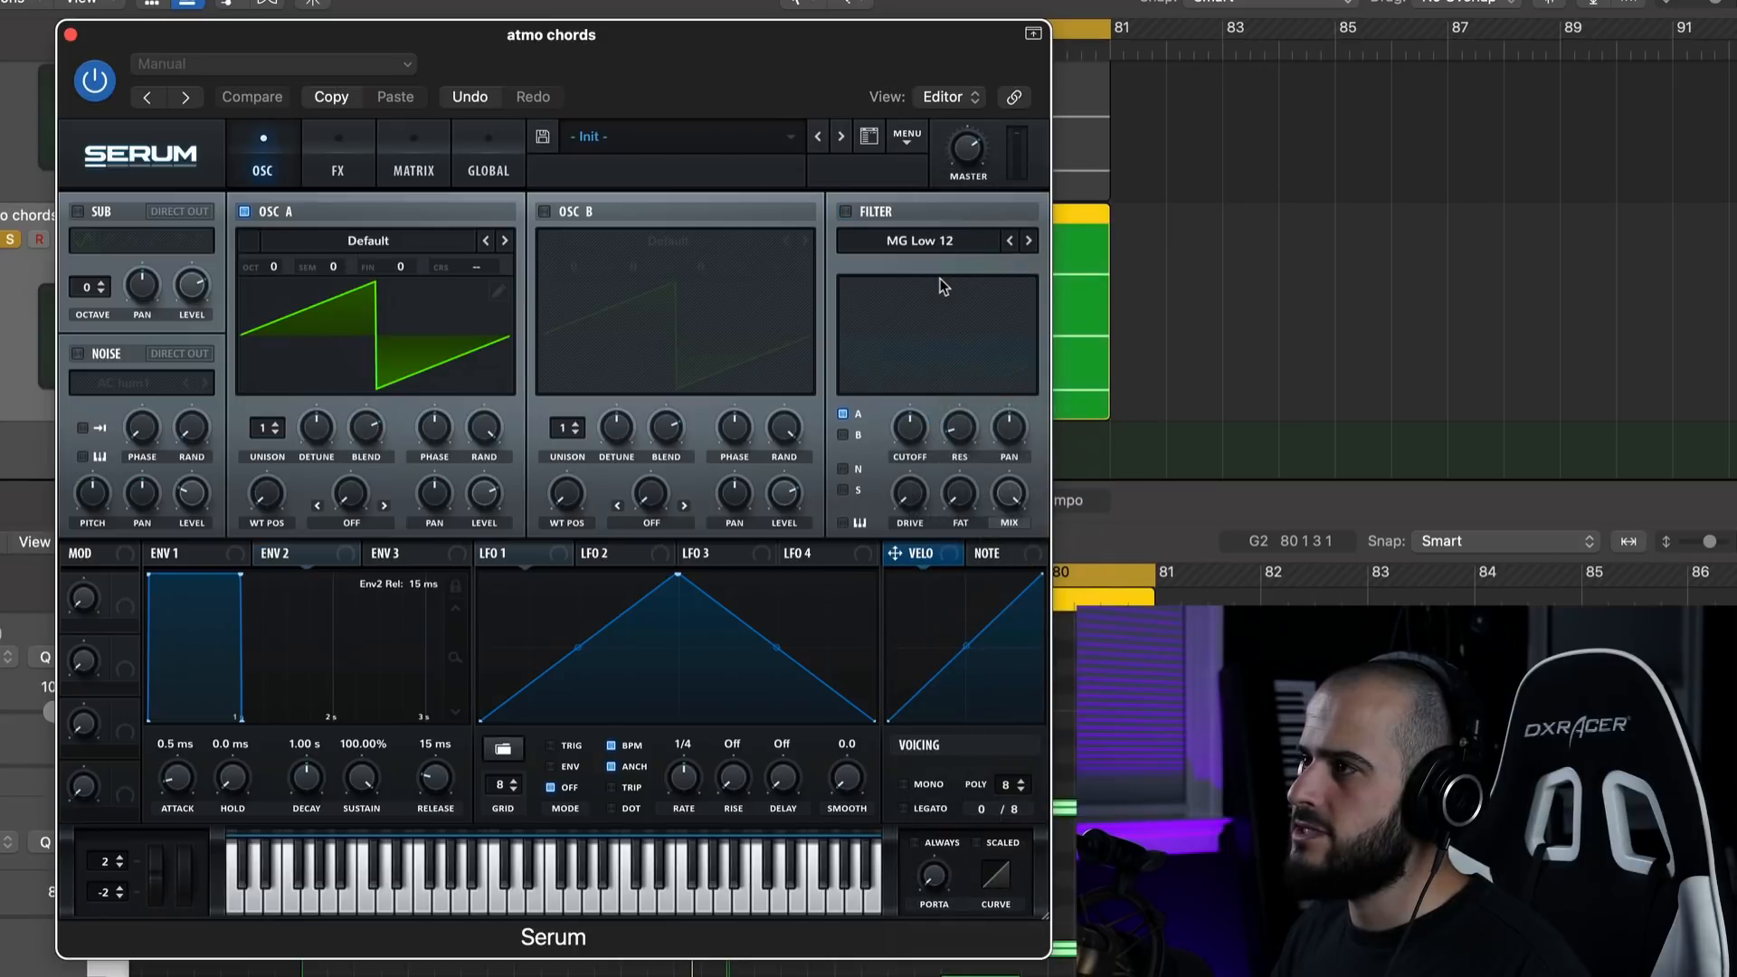
Load the Analog wavetable Basic Shapes in oscillator A and move its wavetable position to the saw shape.
click(360, 243)
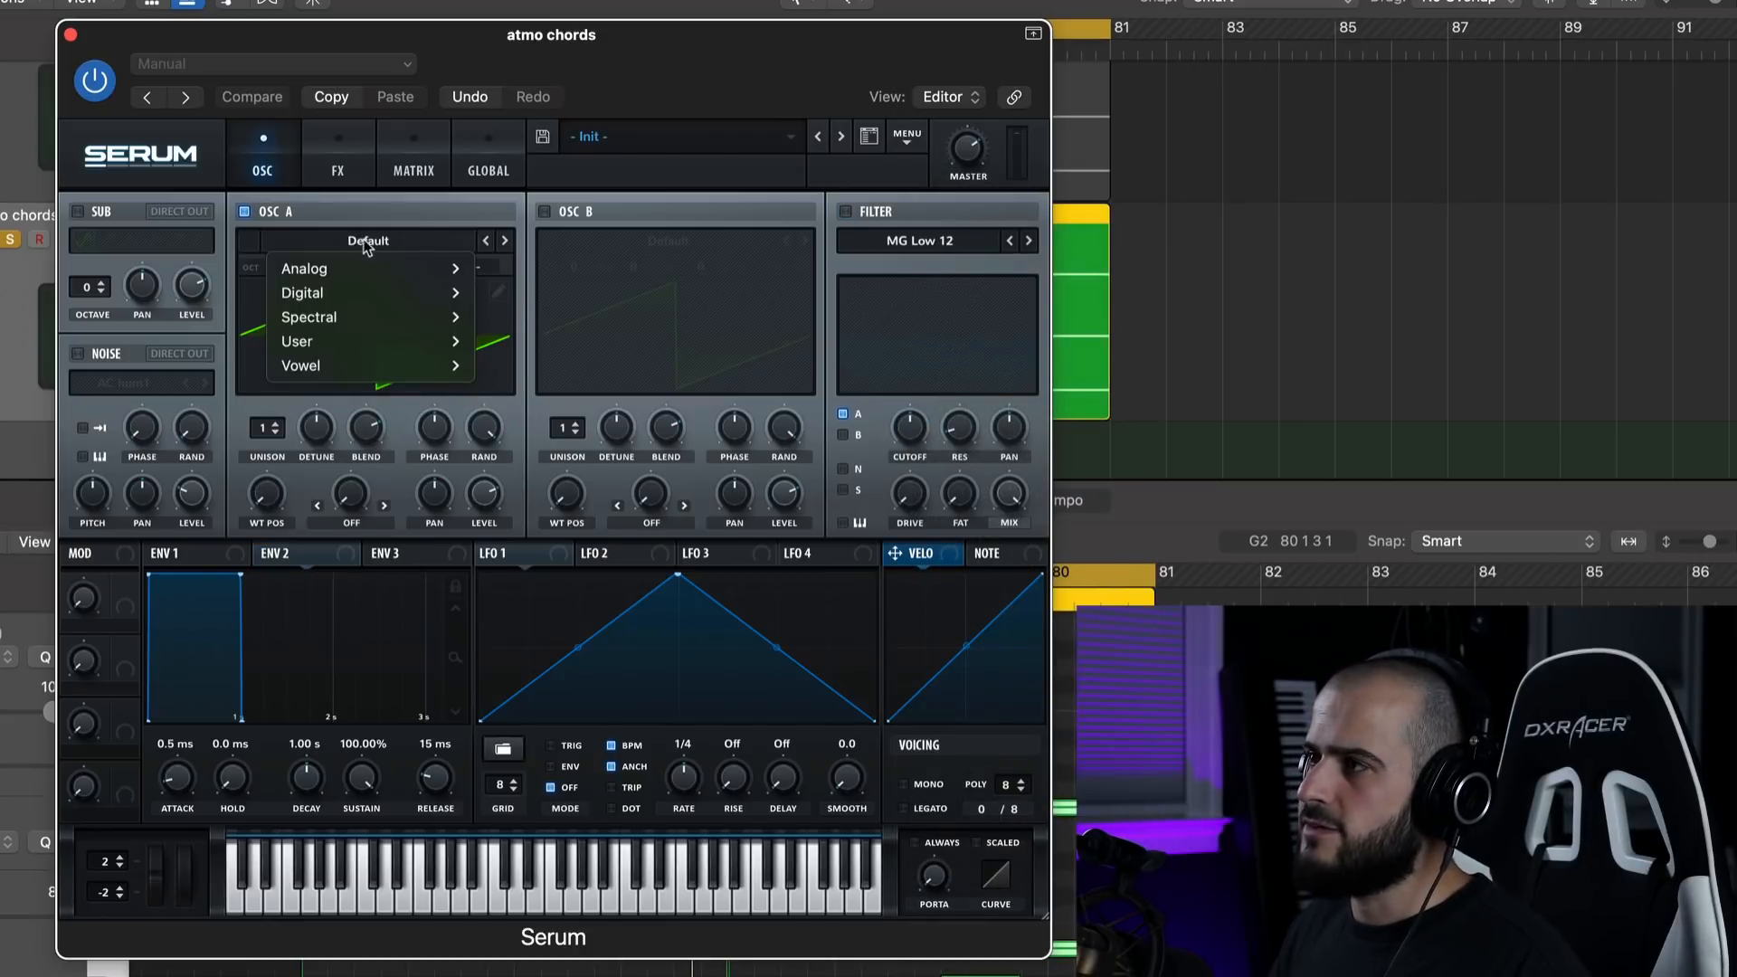
mouse_move(362, 267)
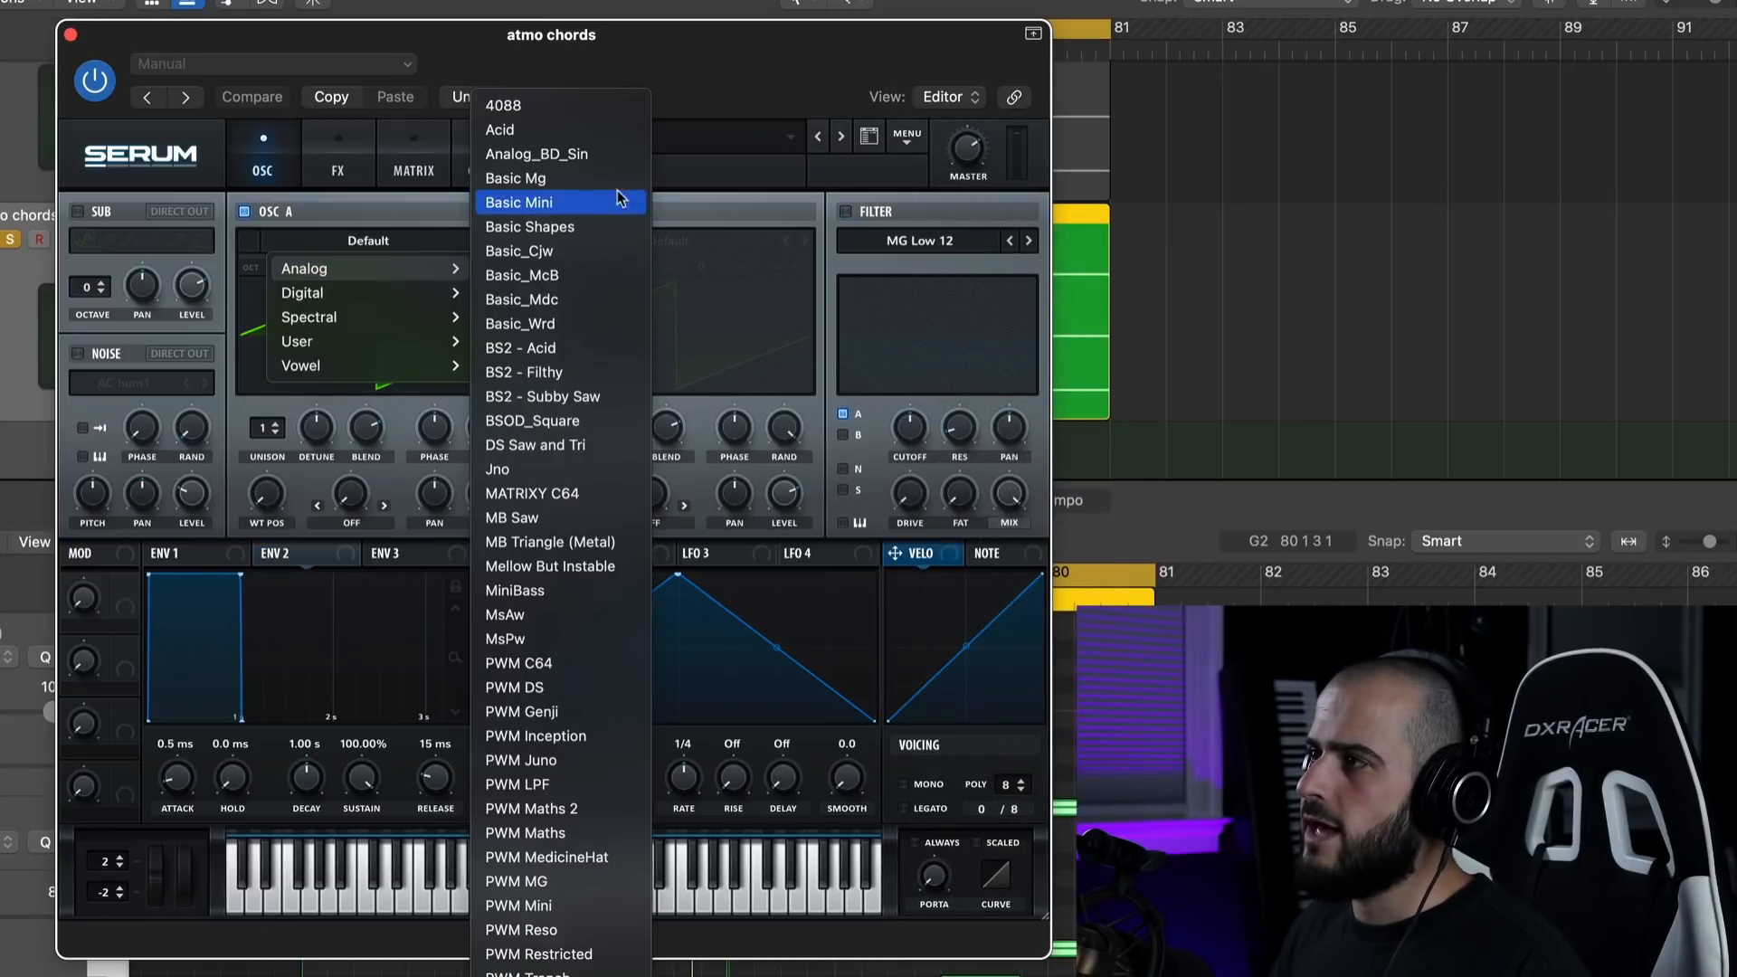
click(549, 232)
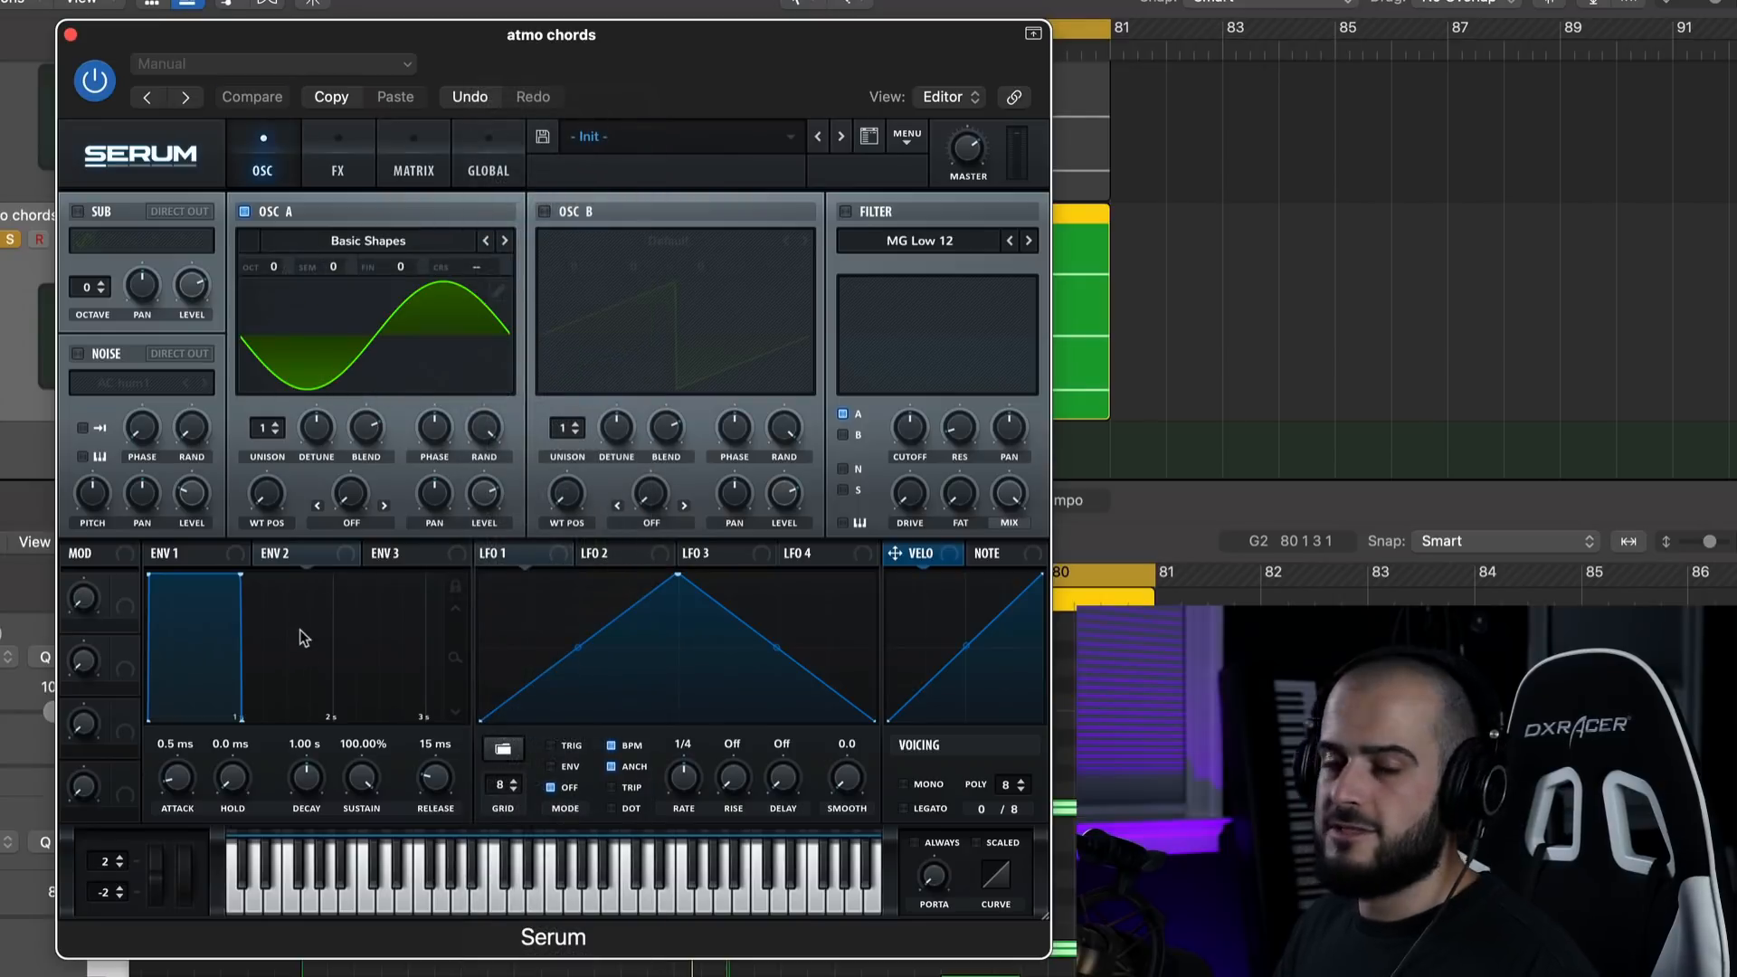
mouse_move(272, 514)
mouse_down()
mouse_move(271, 535)
mouse_move(270, 502)
mouse_up()
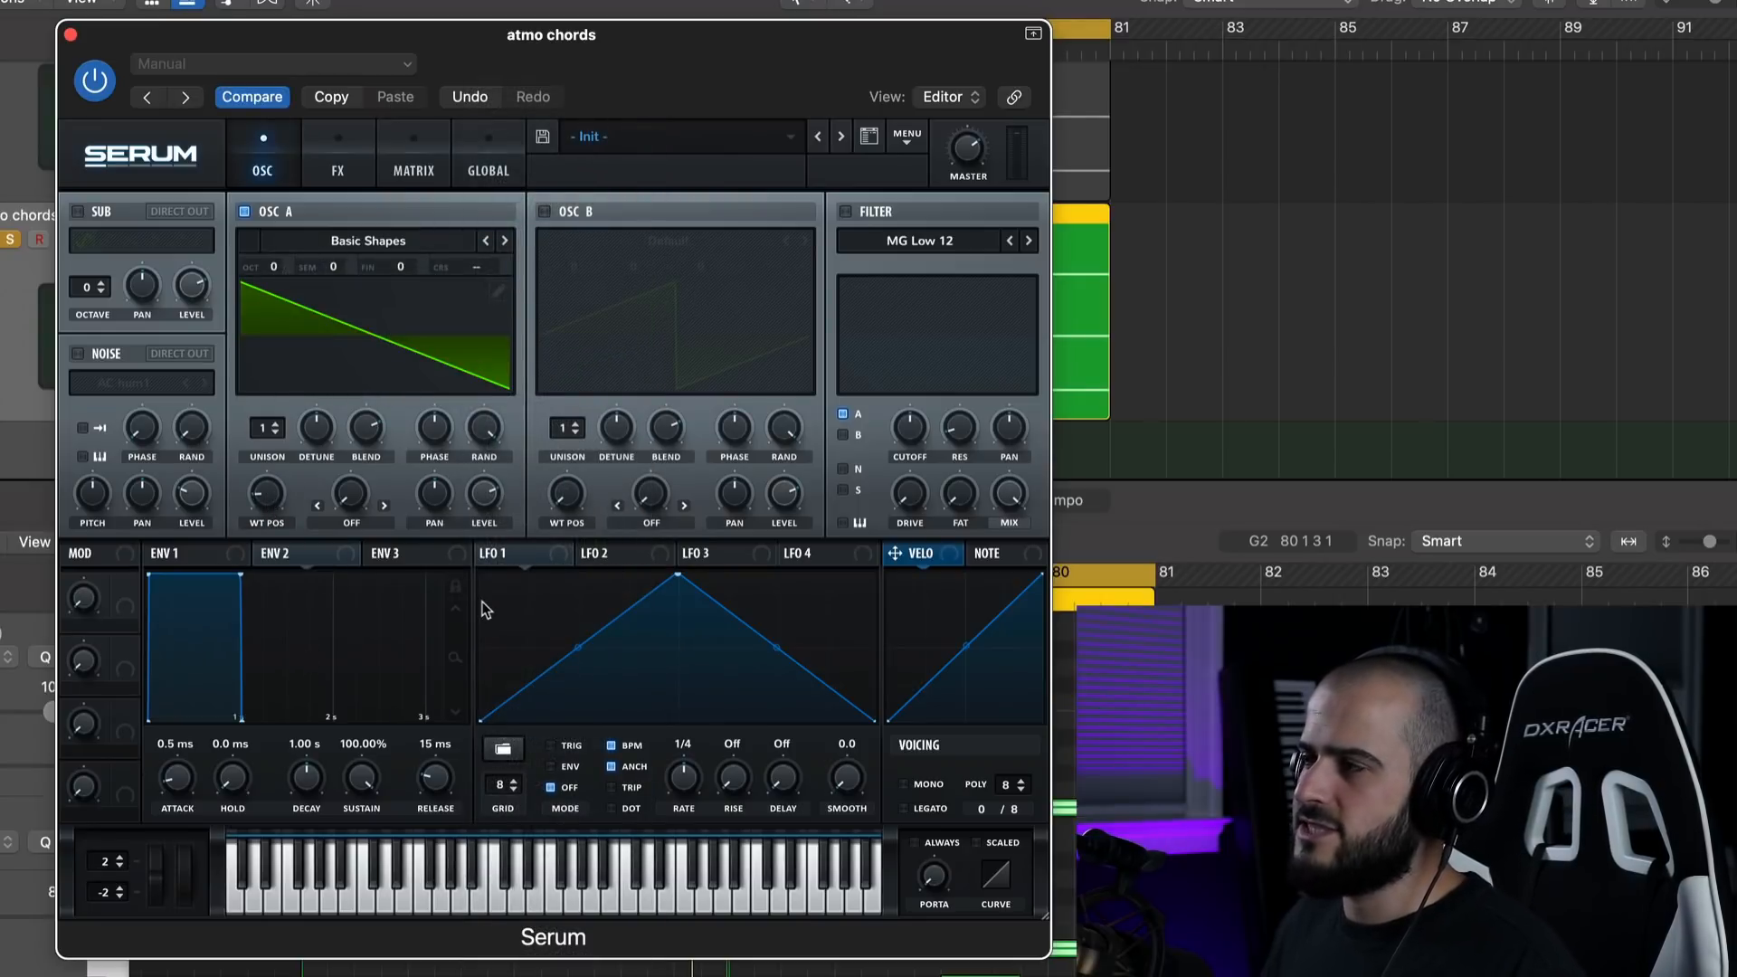
Enable the MG Low 24 filter with its cutoff fully closed, and modulate the cutoff with Envelope 2 at 0% sustain.
click(846, 213)
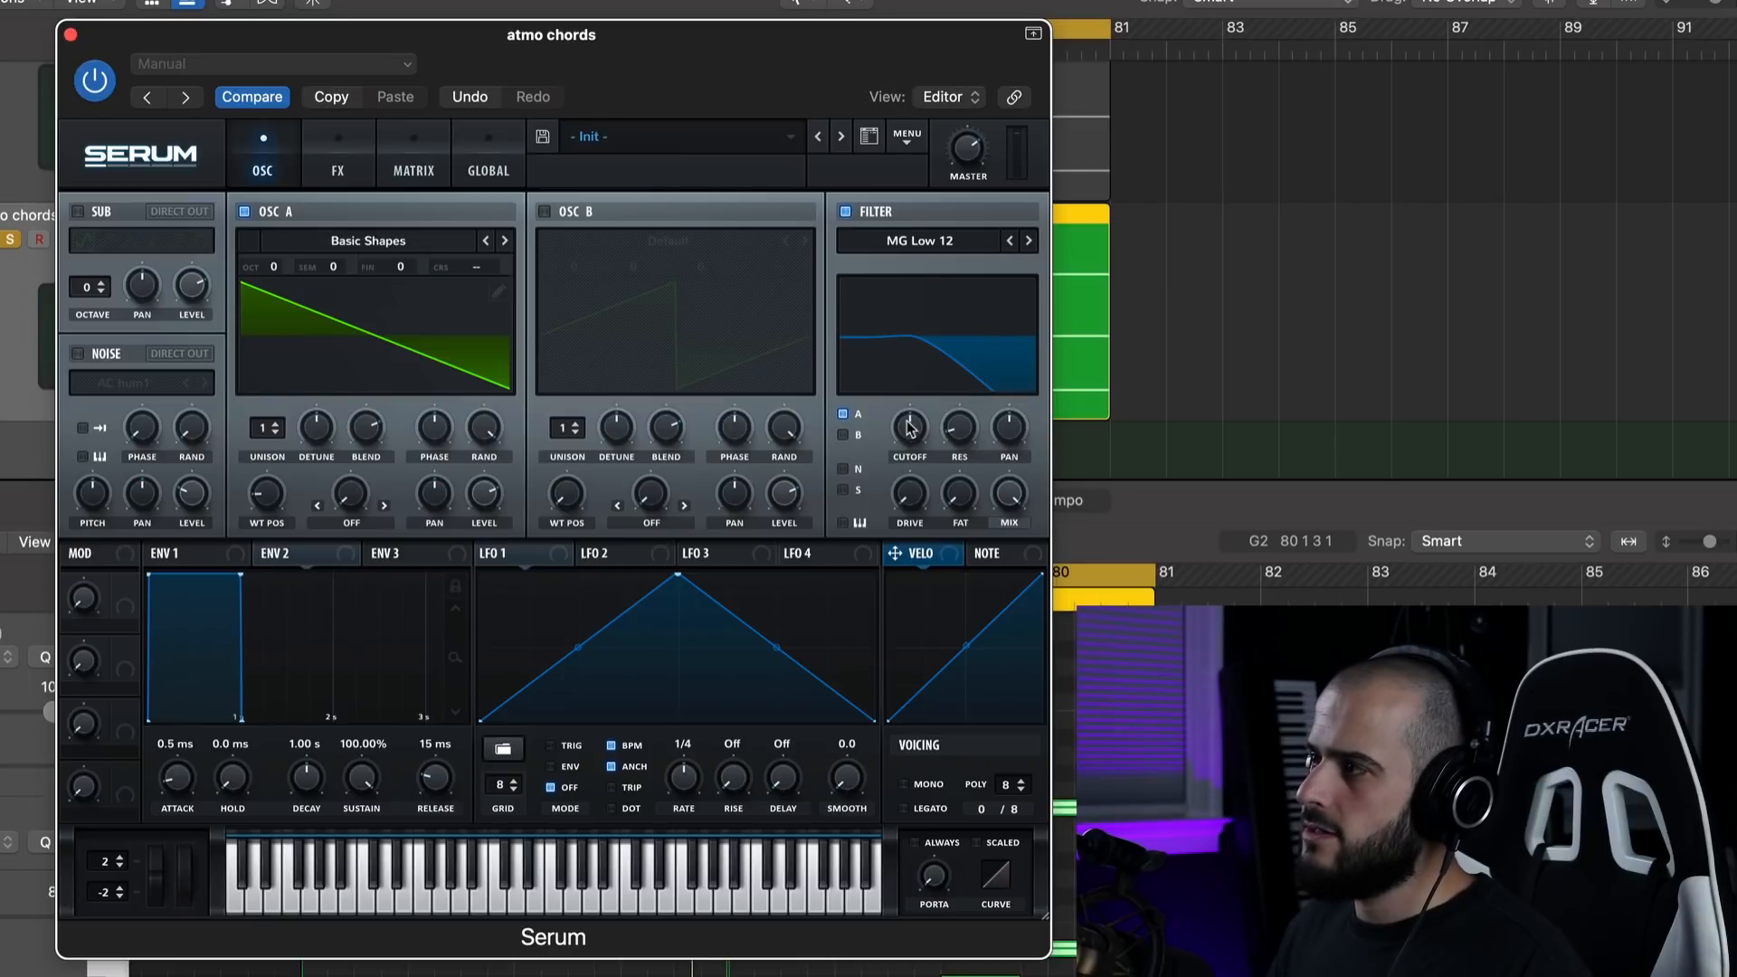
drag(910, 427, 894, 561)
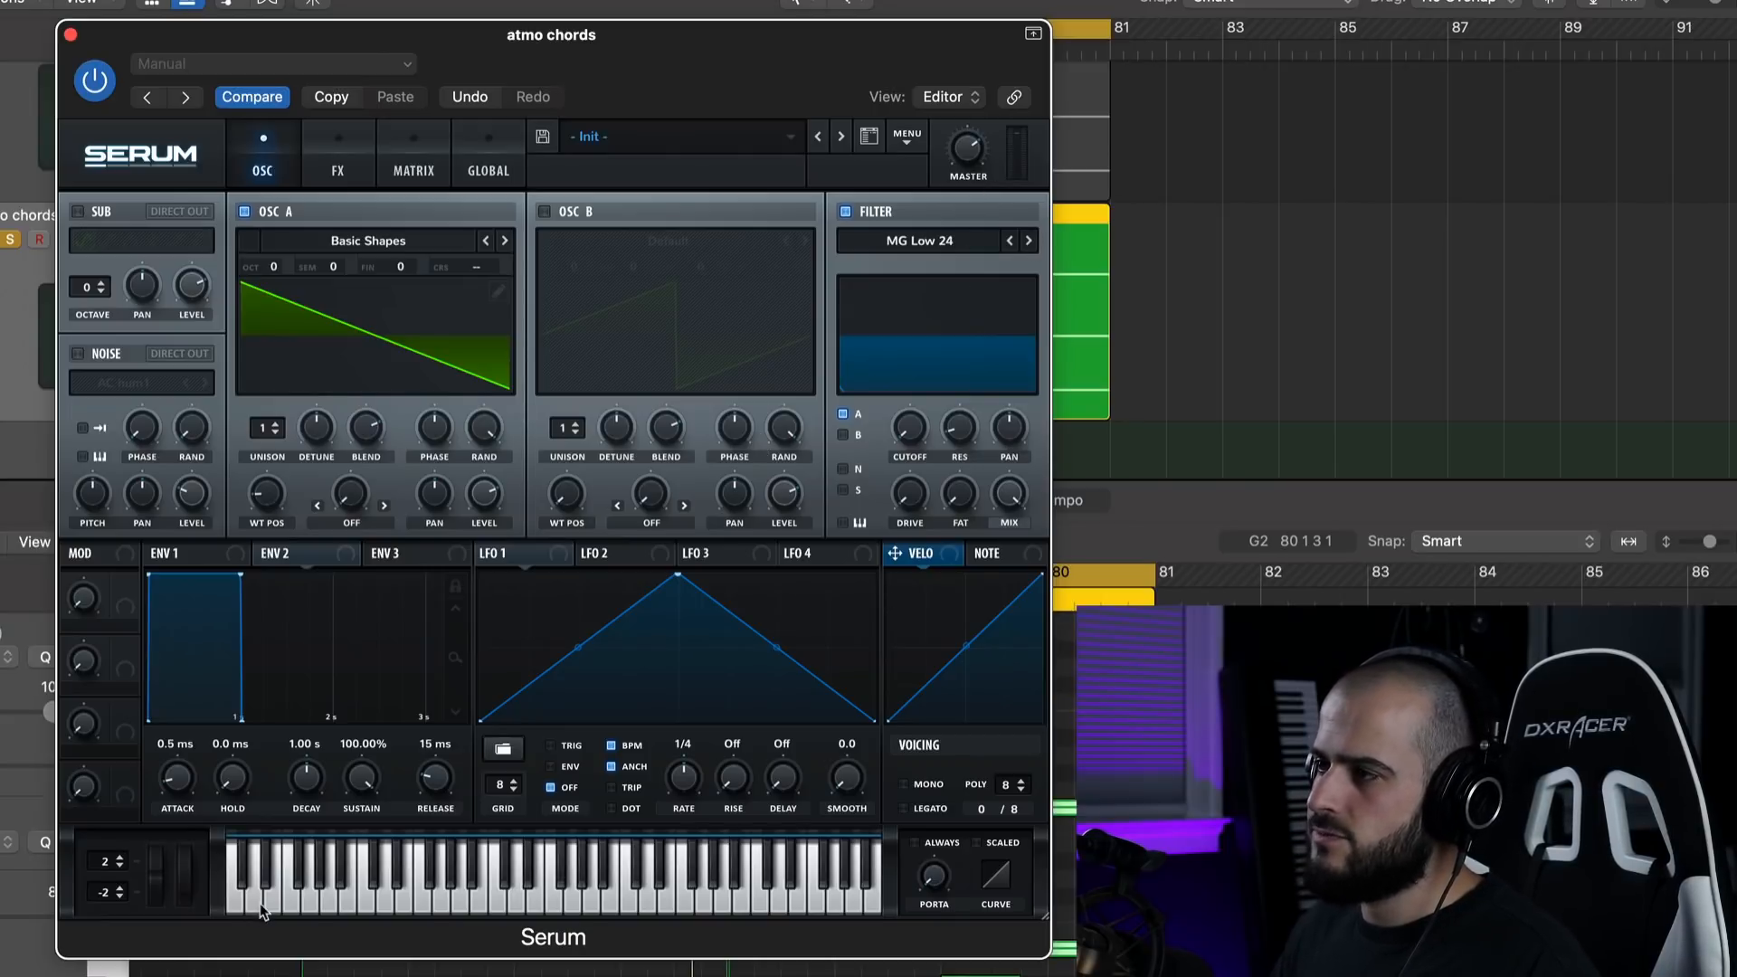
drag(302, 559, 911, 429)
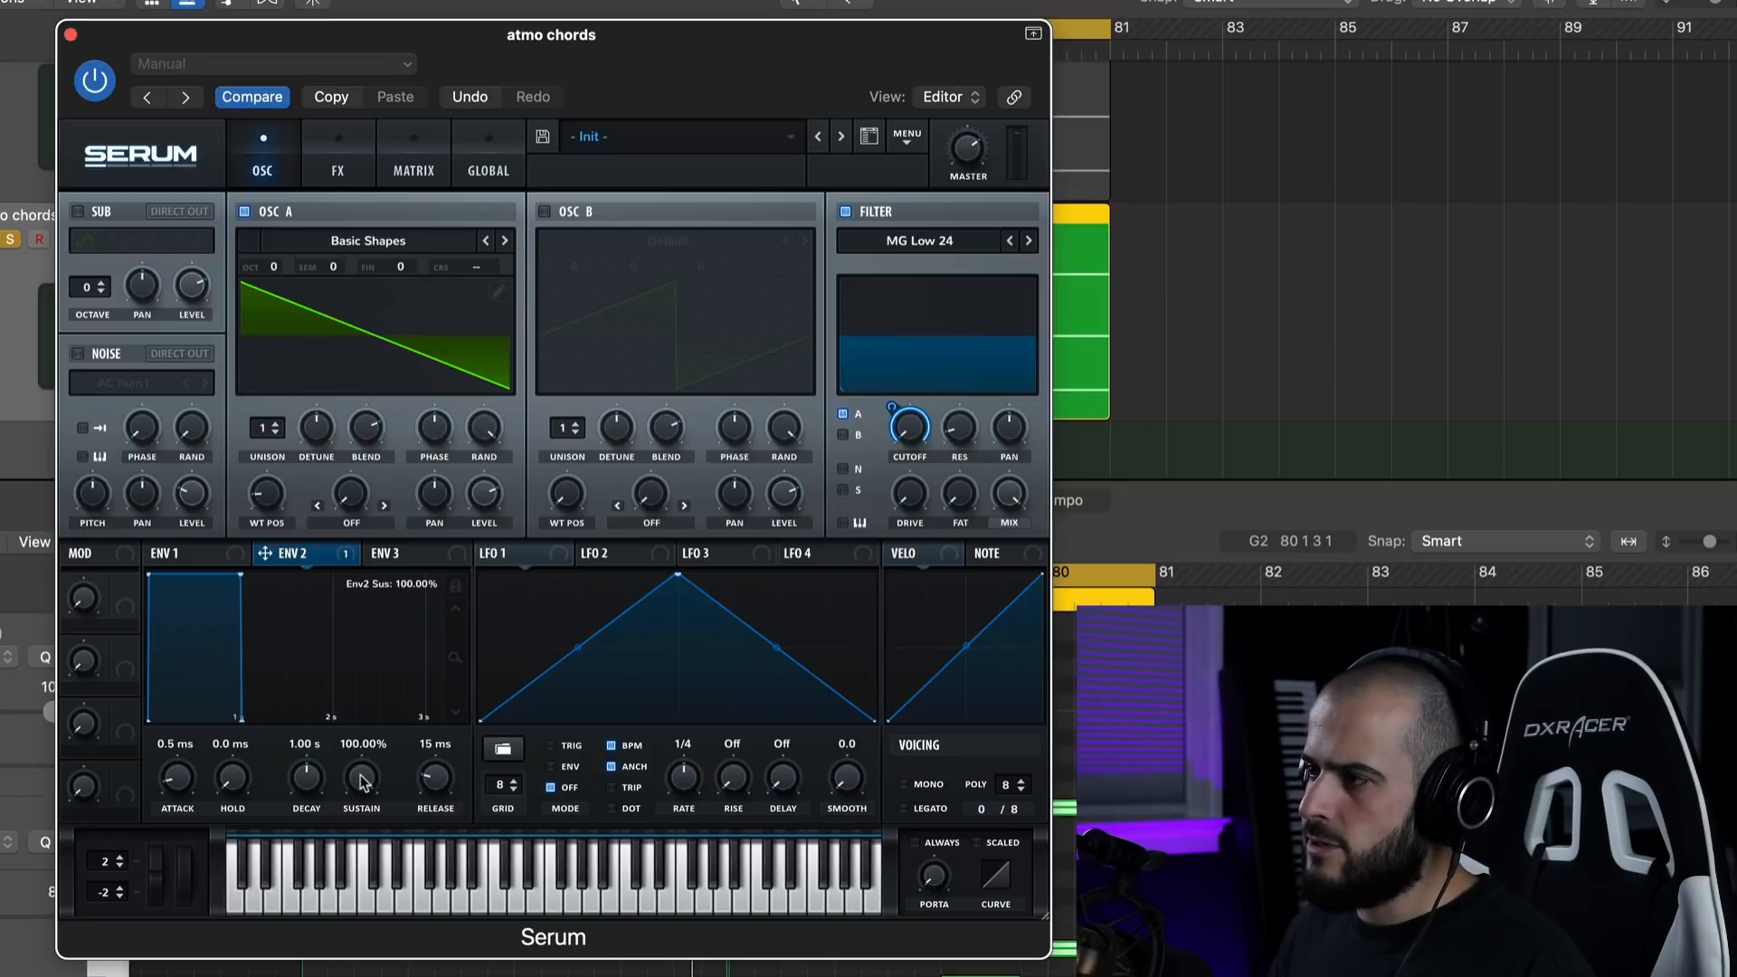
drag(361, 782, 361, 869)
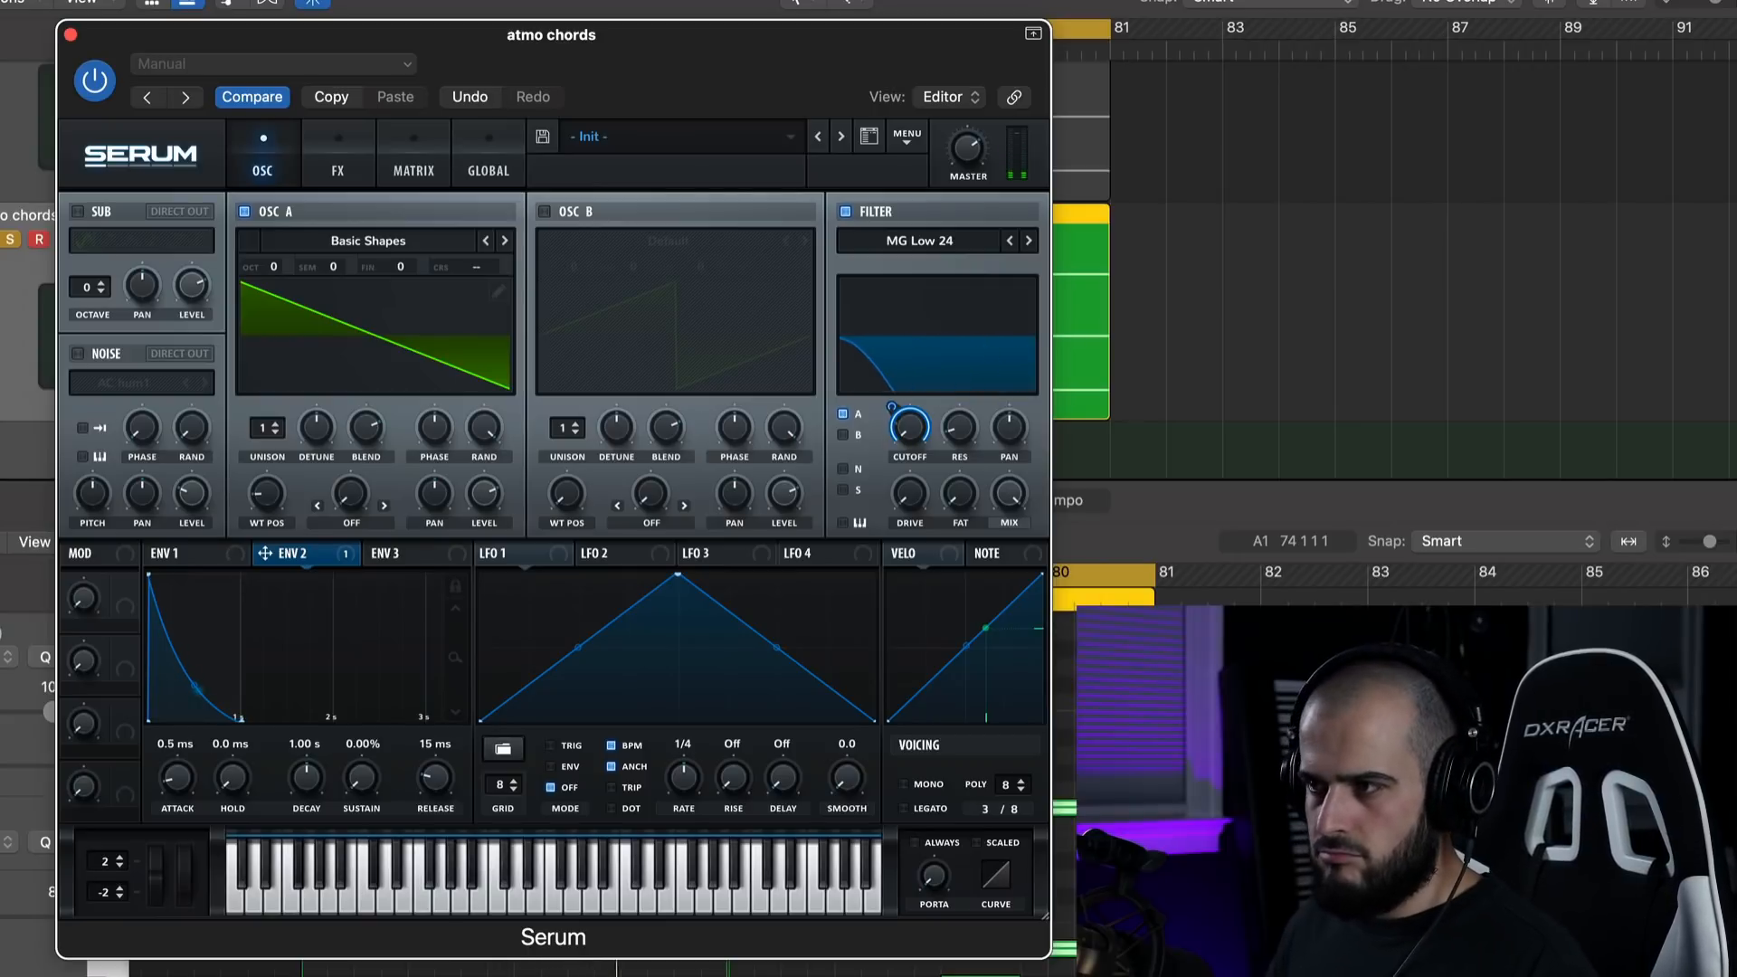
Stop playback and reduce the Envelope 2 modulation amount on the filter cutoff.
key(space)
mouse_move(797, 83)
mouse_down()
mouse_move(768, 341)
mouse_move(788, 57)
mouse_up()
drag(888, 382, 885, 407)
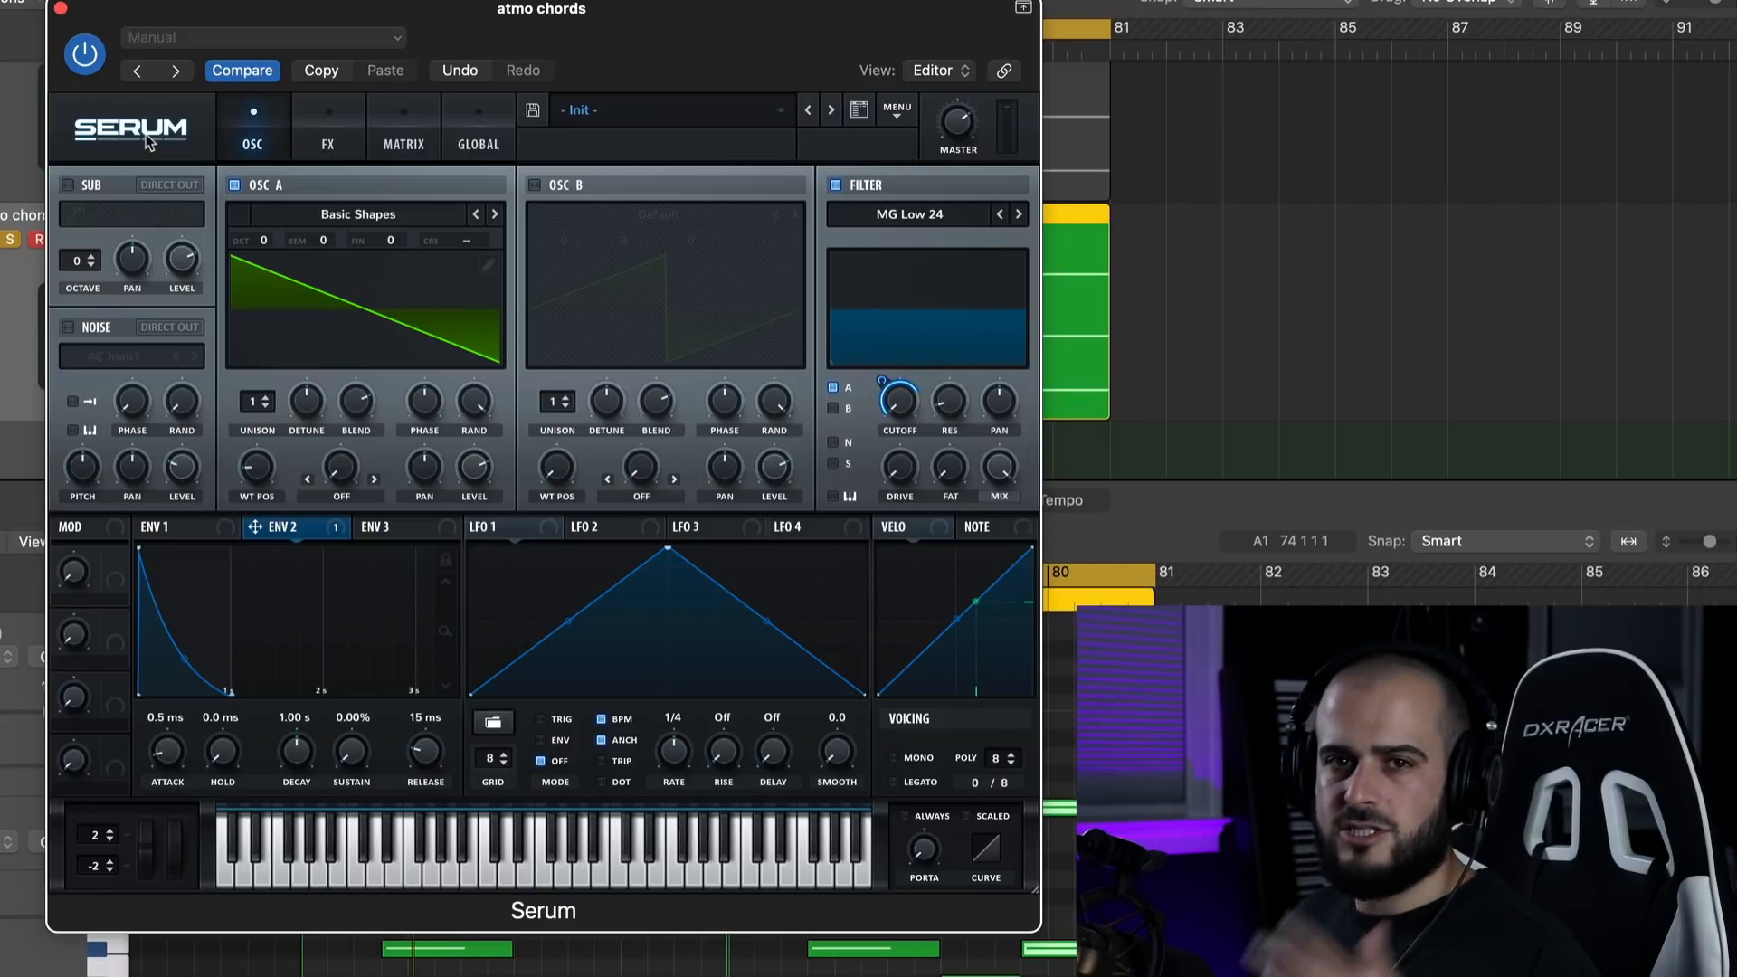
Enable Serum's Delay and Reverb effects and adjust the reverb mix.
click(348, 154)
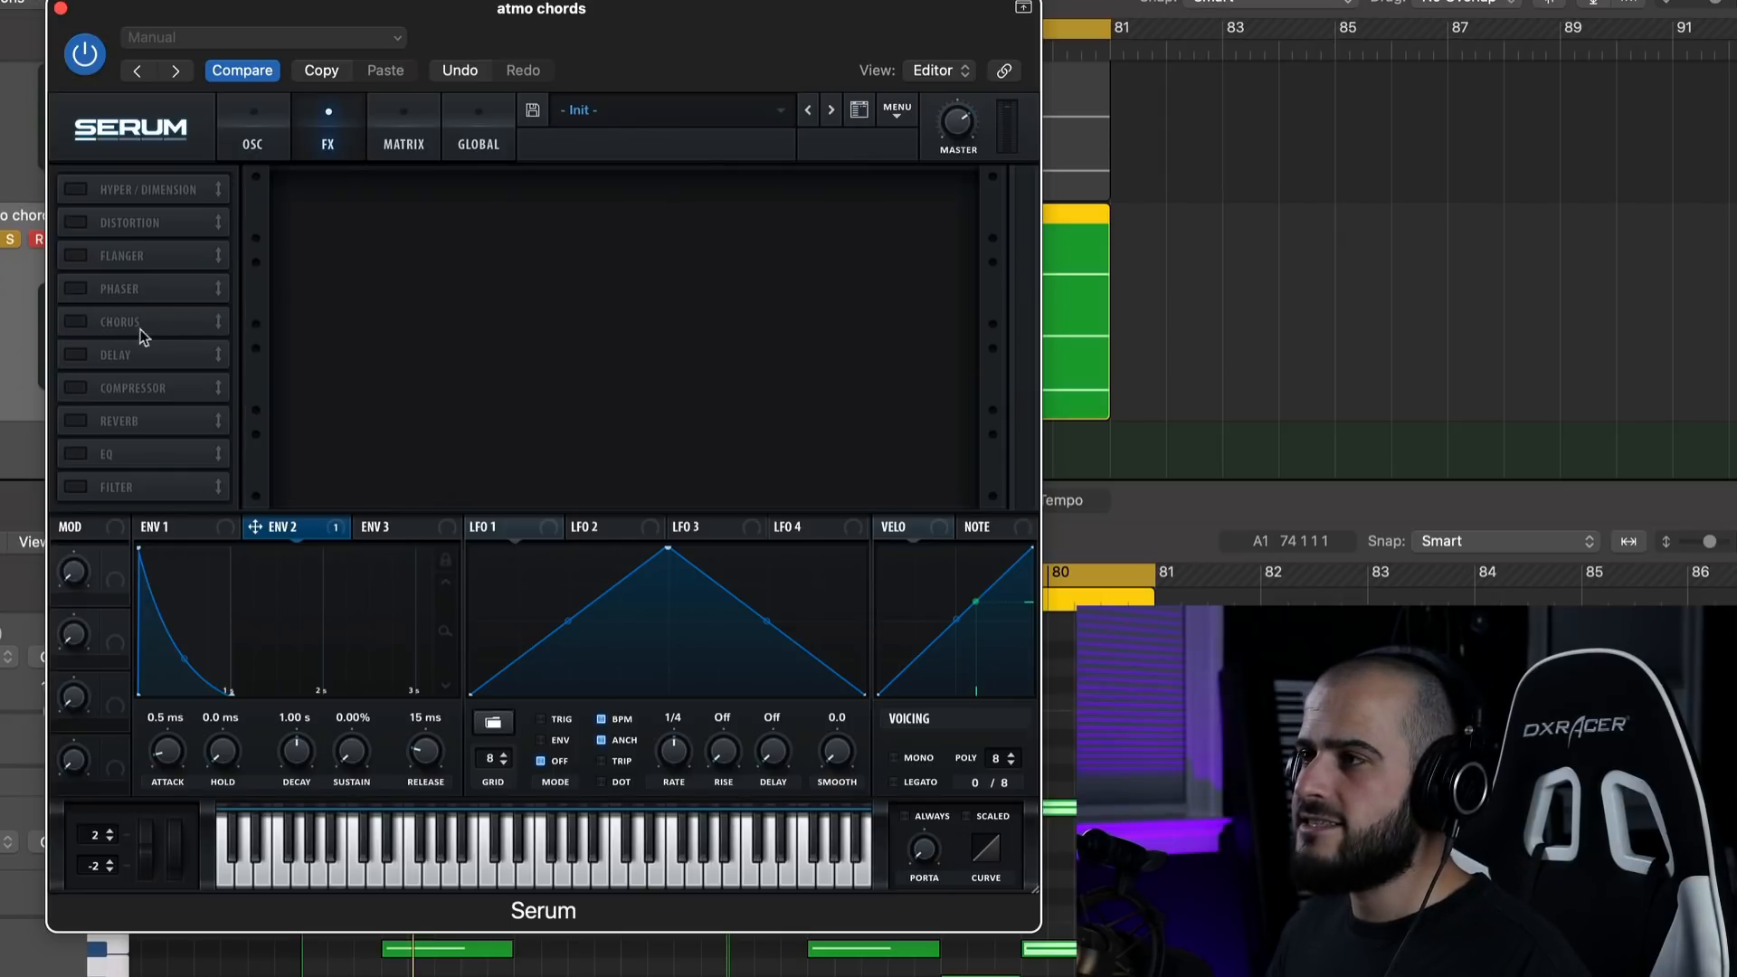
click(77, 355)
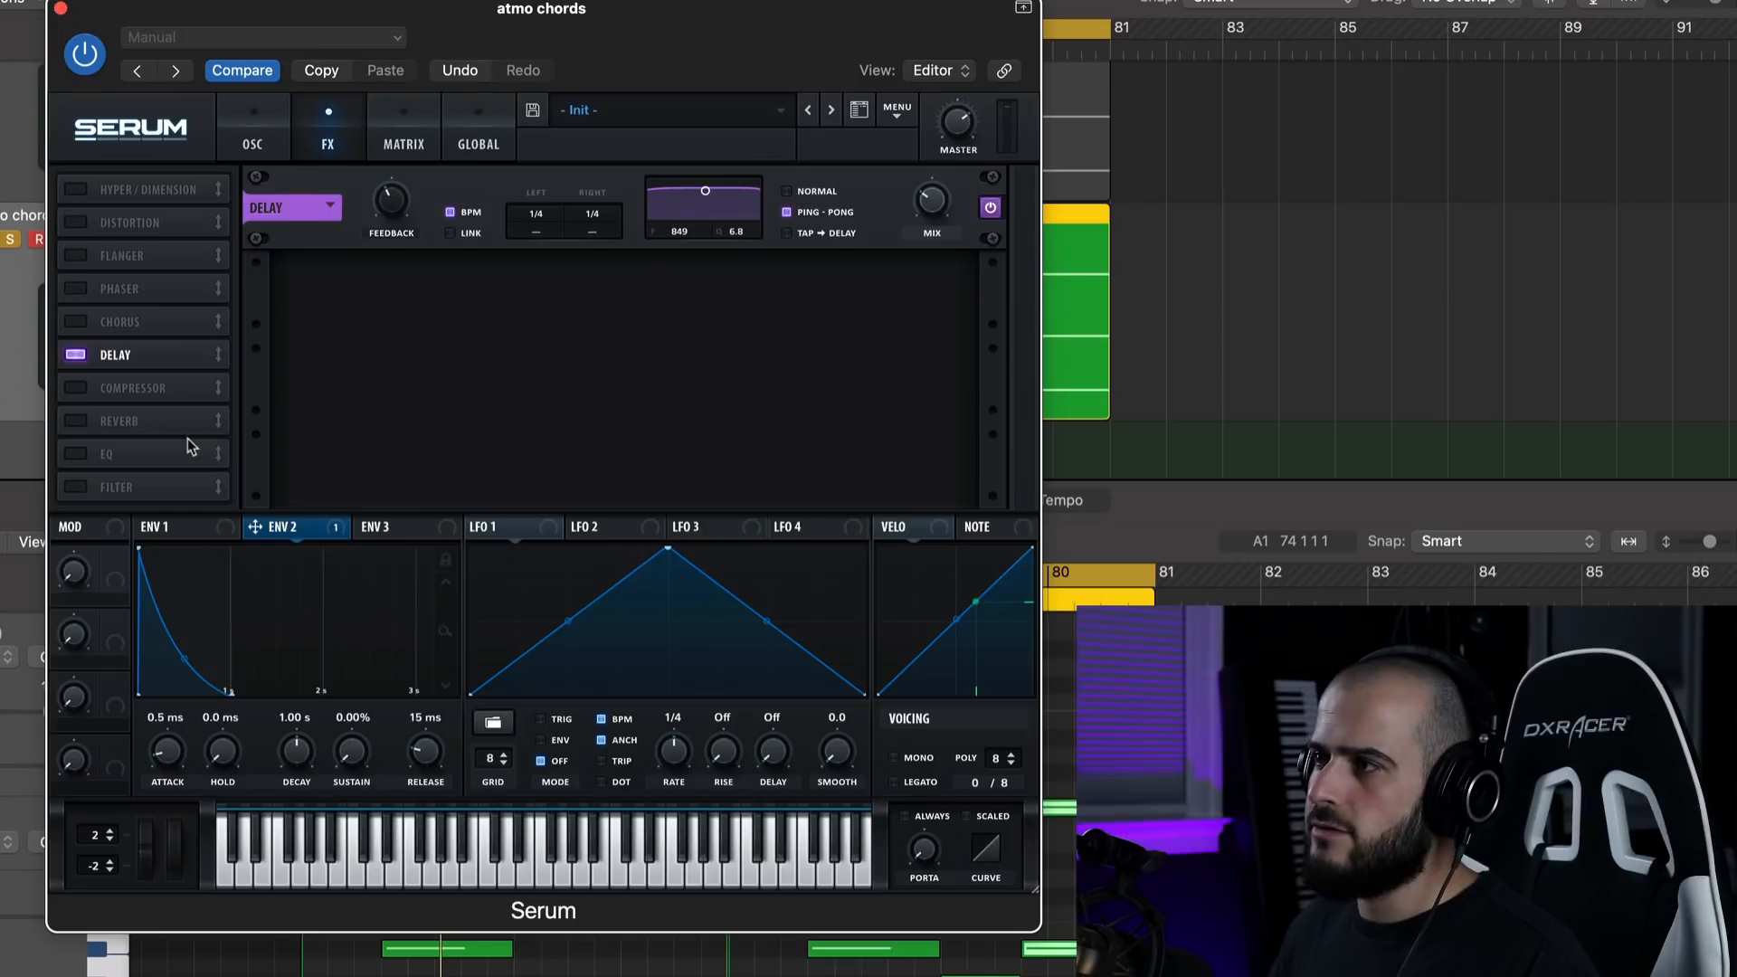
click(90, 422)
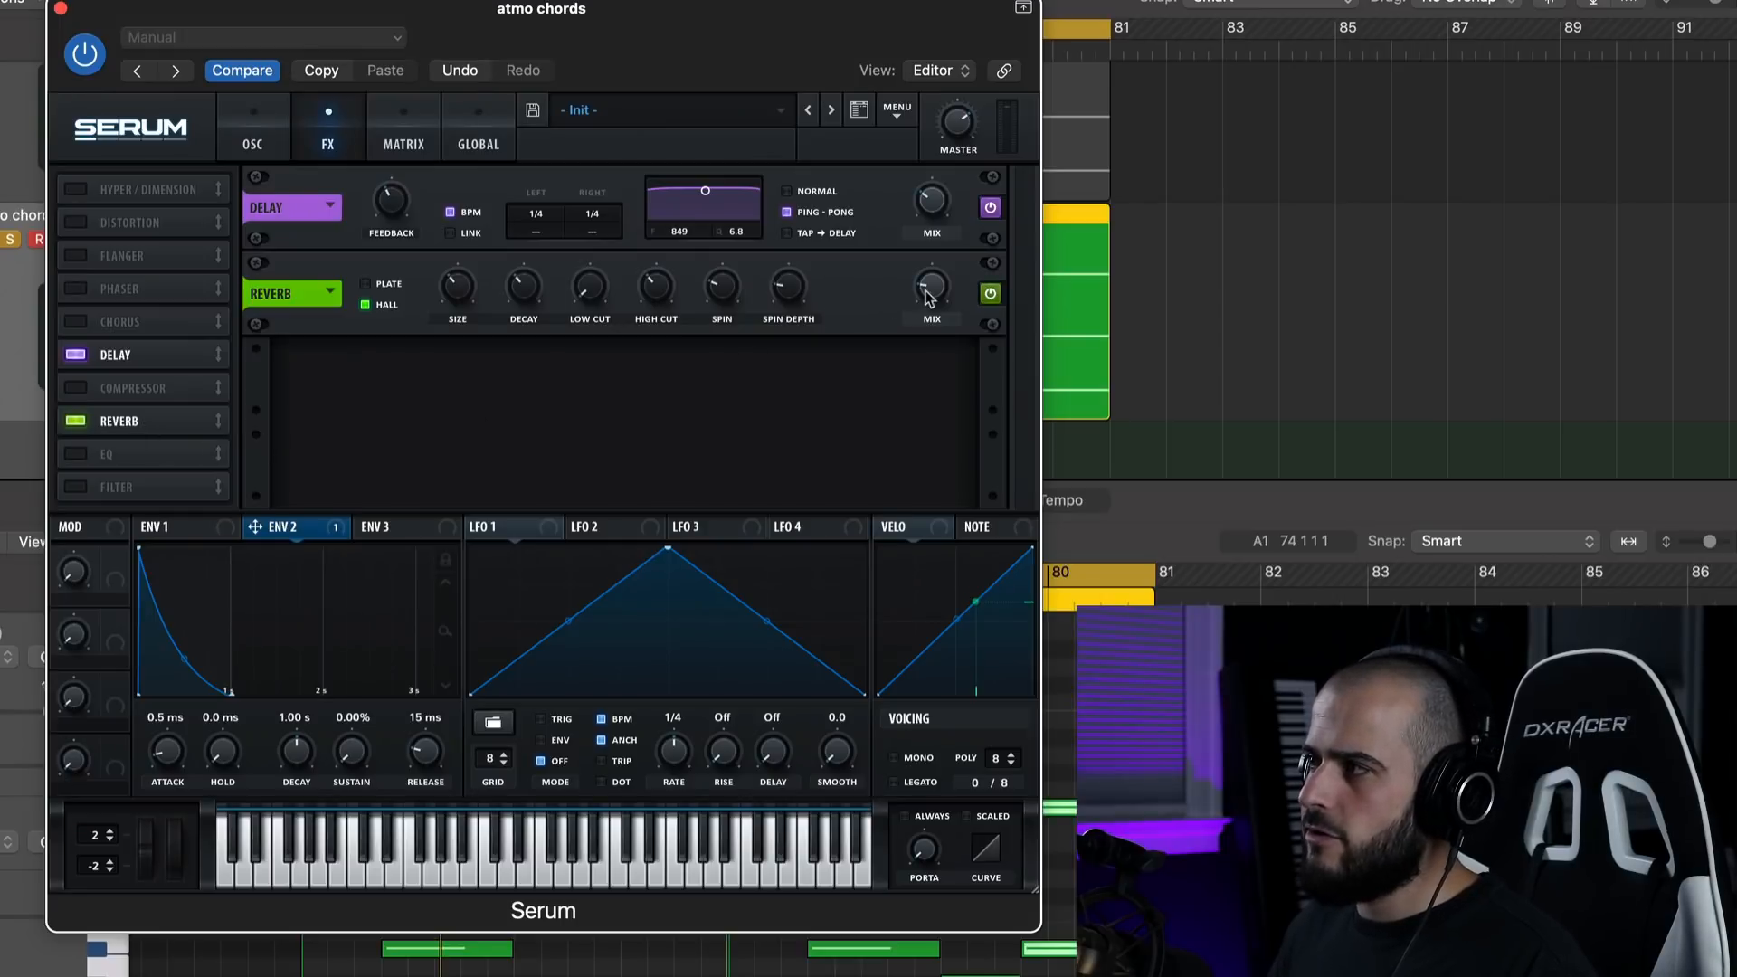
drag(927, 296, 928, 294)
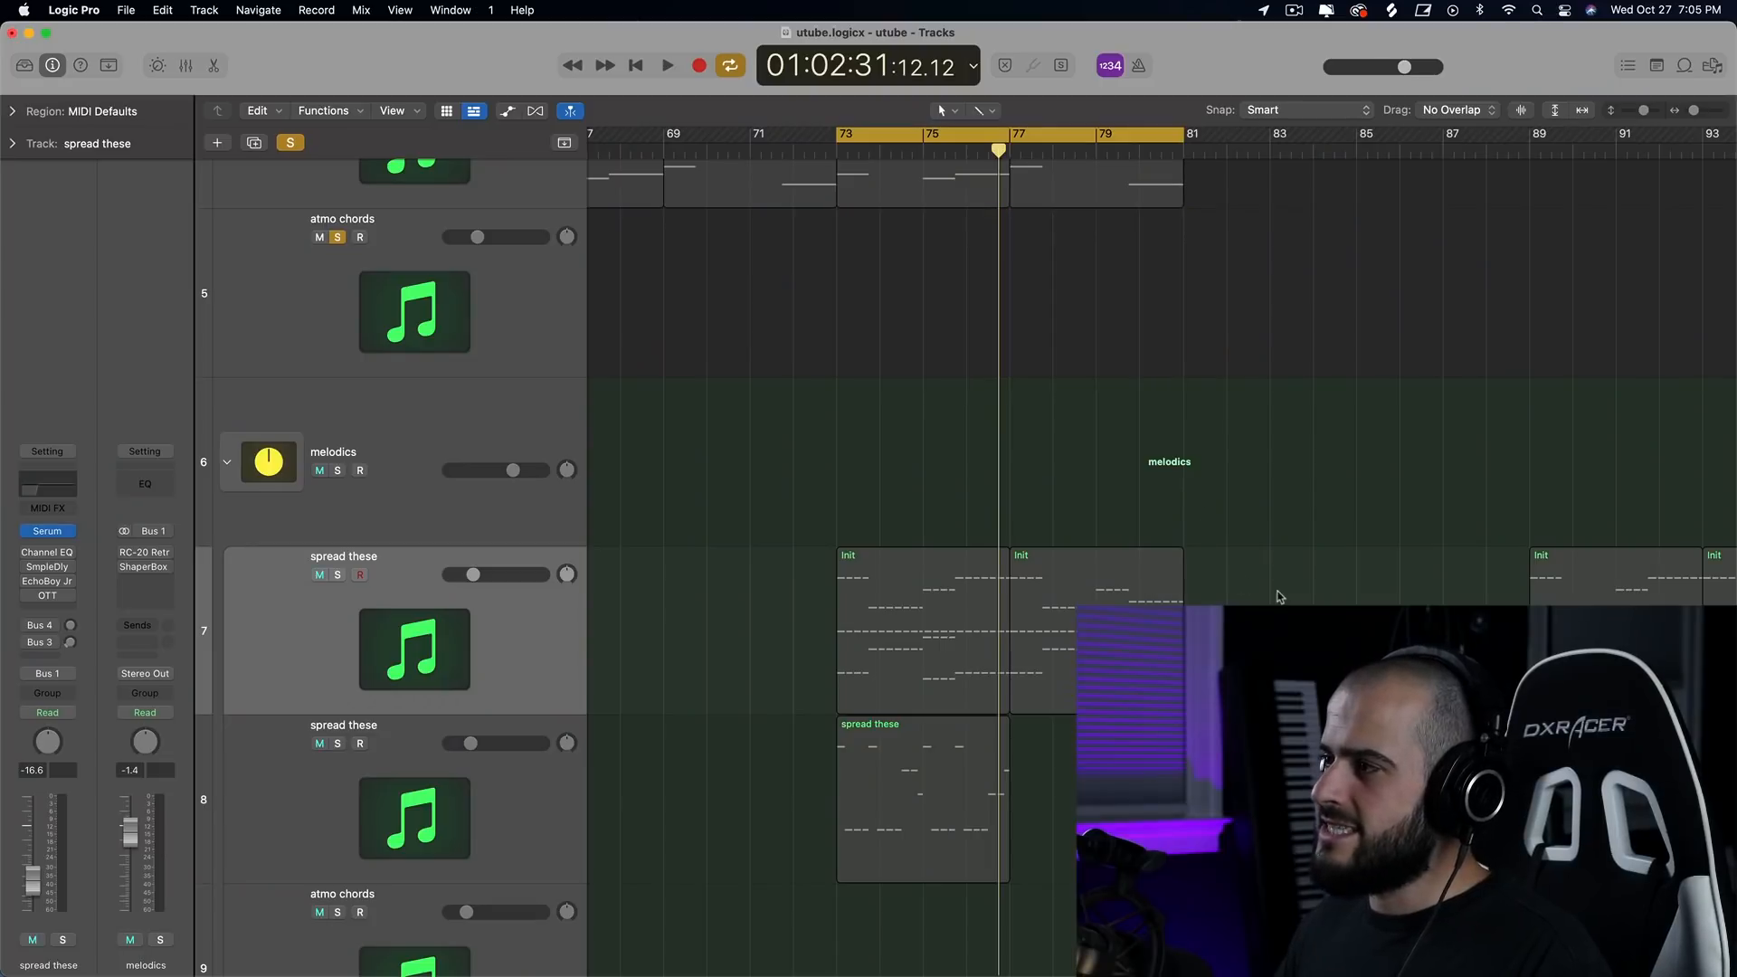
Move the two repeated-note Init regions at bars 73–81 from the spread these track to the empty atmo chords track.
drag(880, 613, 910, 352)
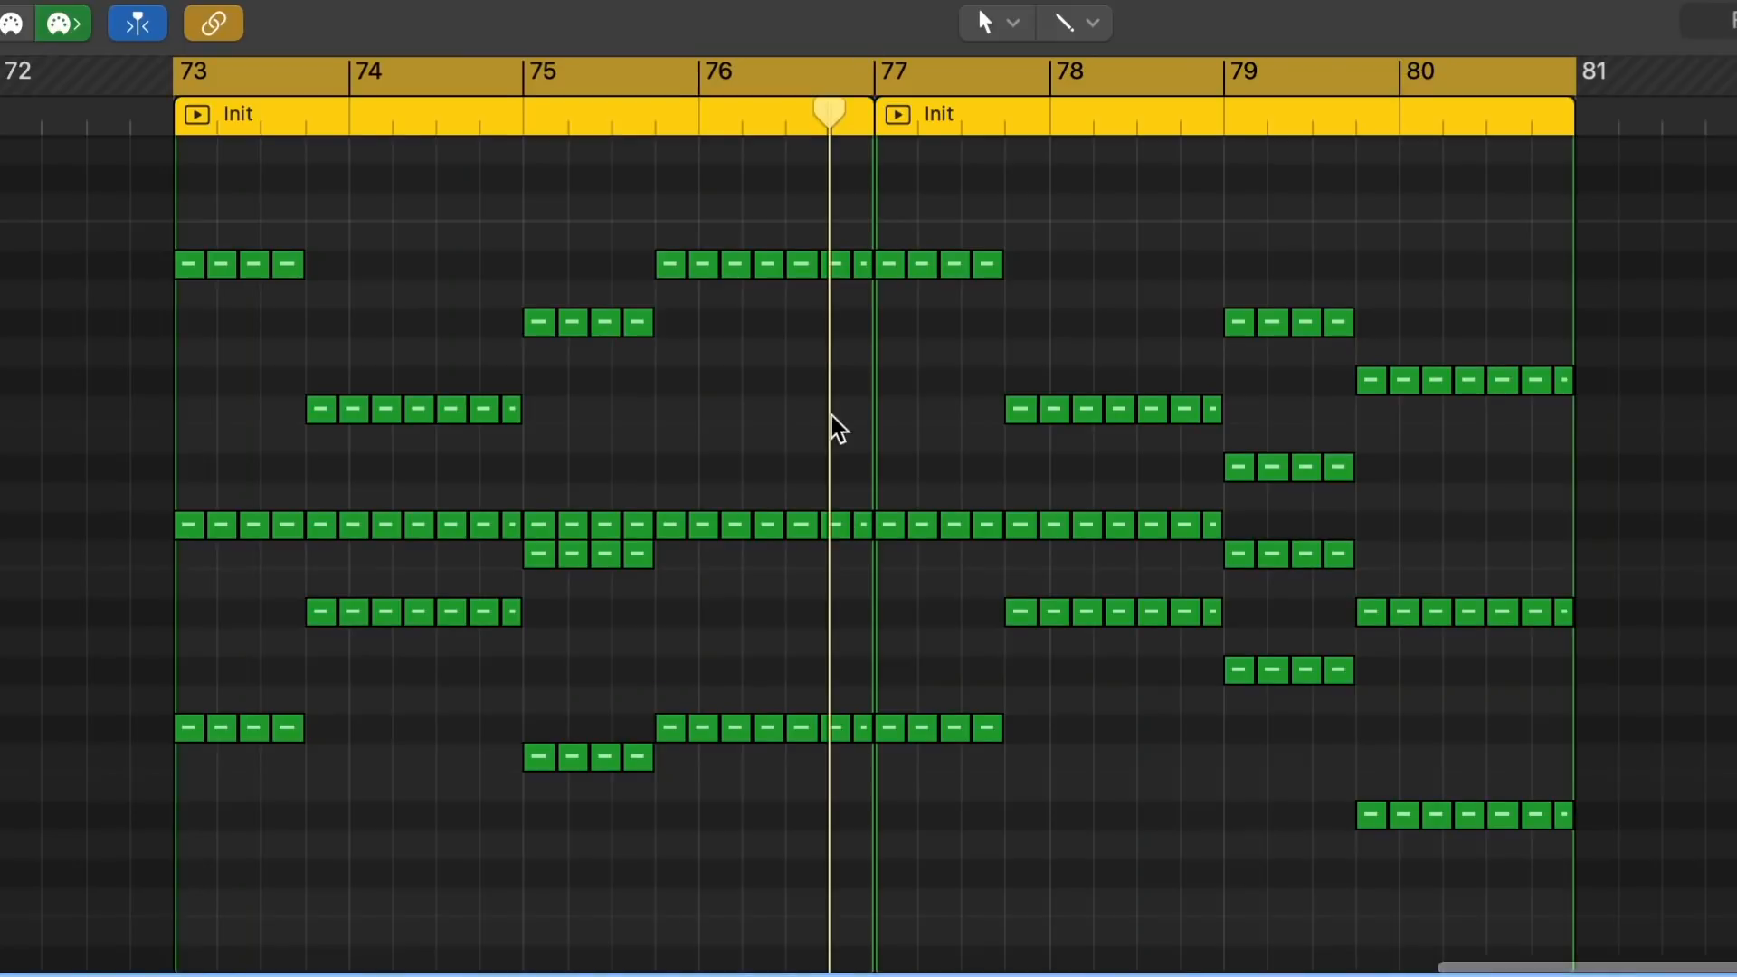
scroll(1078, 341, left, 3)
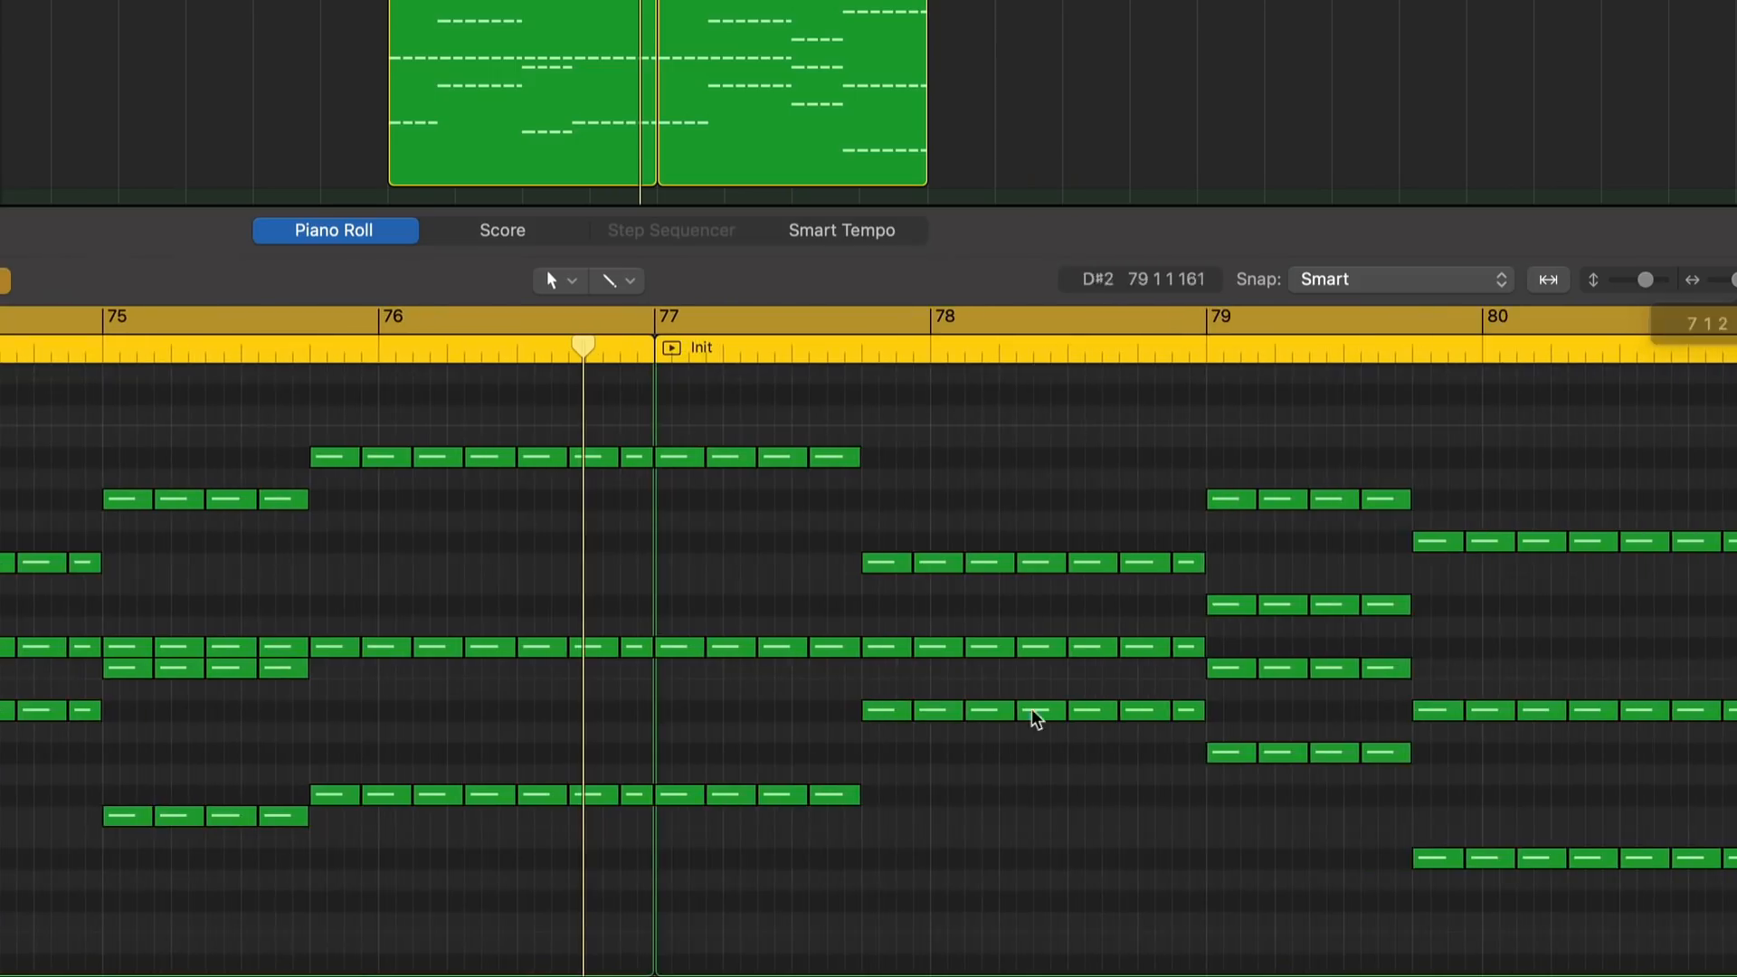
scroll(1035, 717, left, 5)
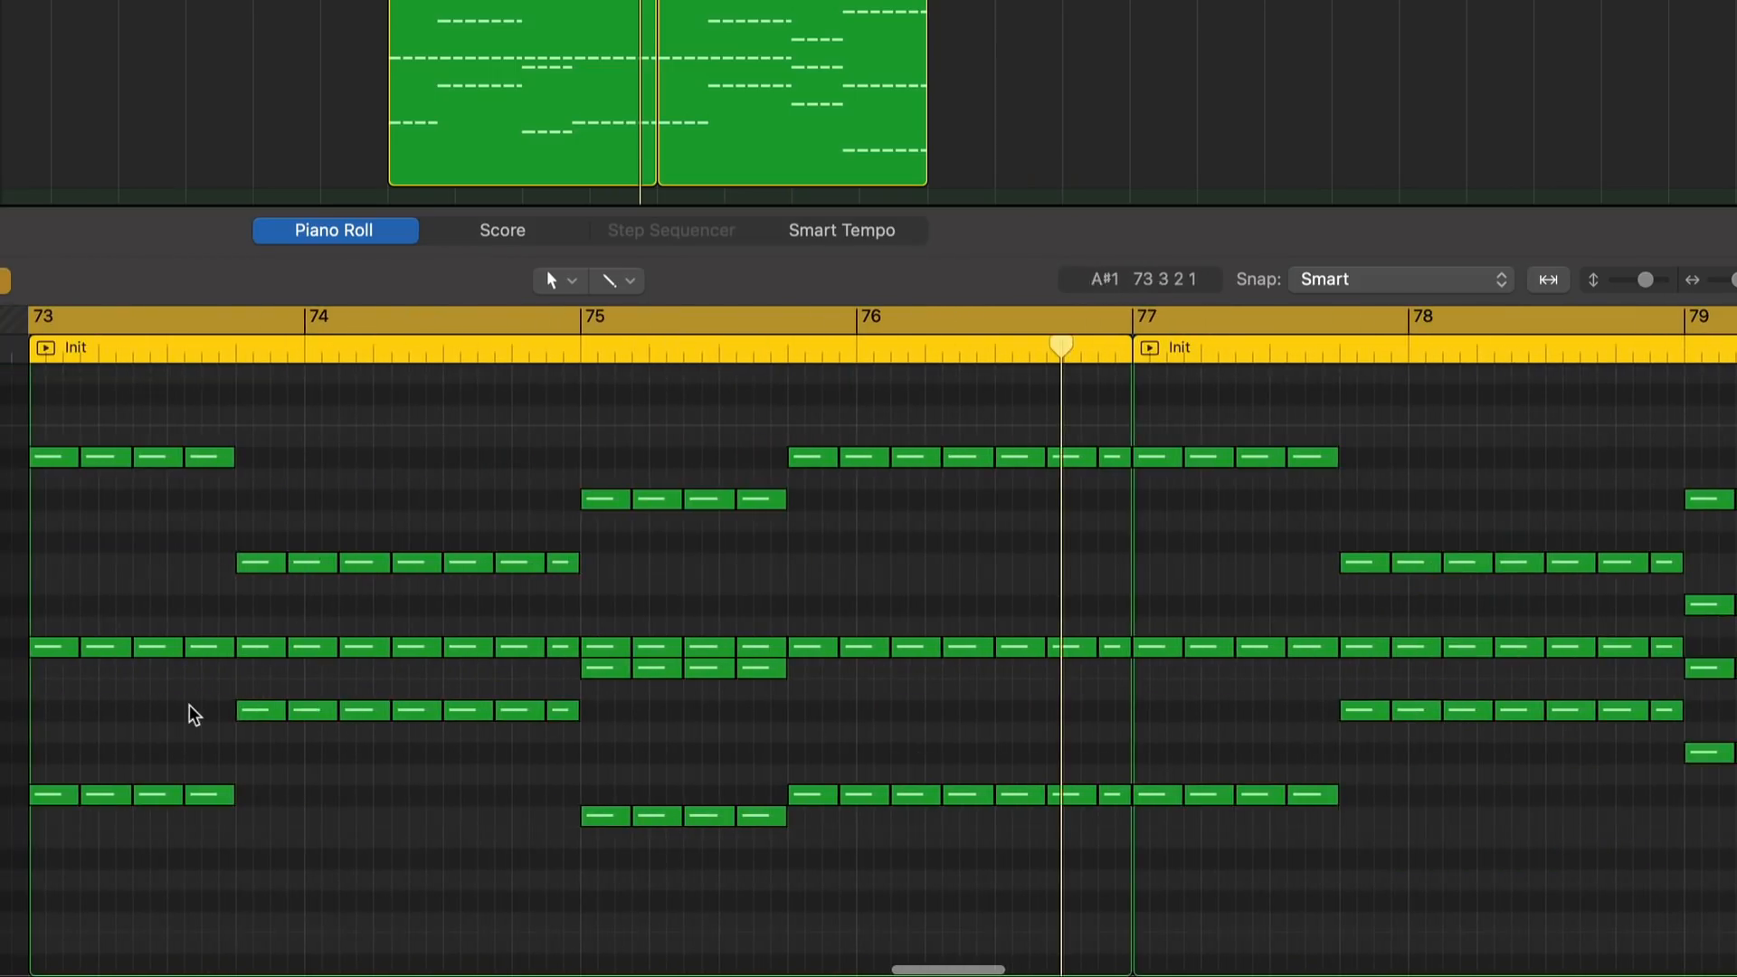
Play back the repeated-note chord pattern from bar 73 and examine its notes in the piano roll.
scroll(190, 705, up, 1)
key(space)
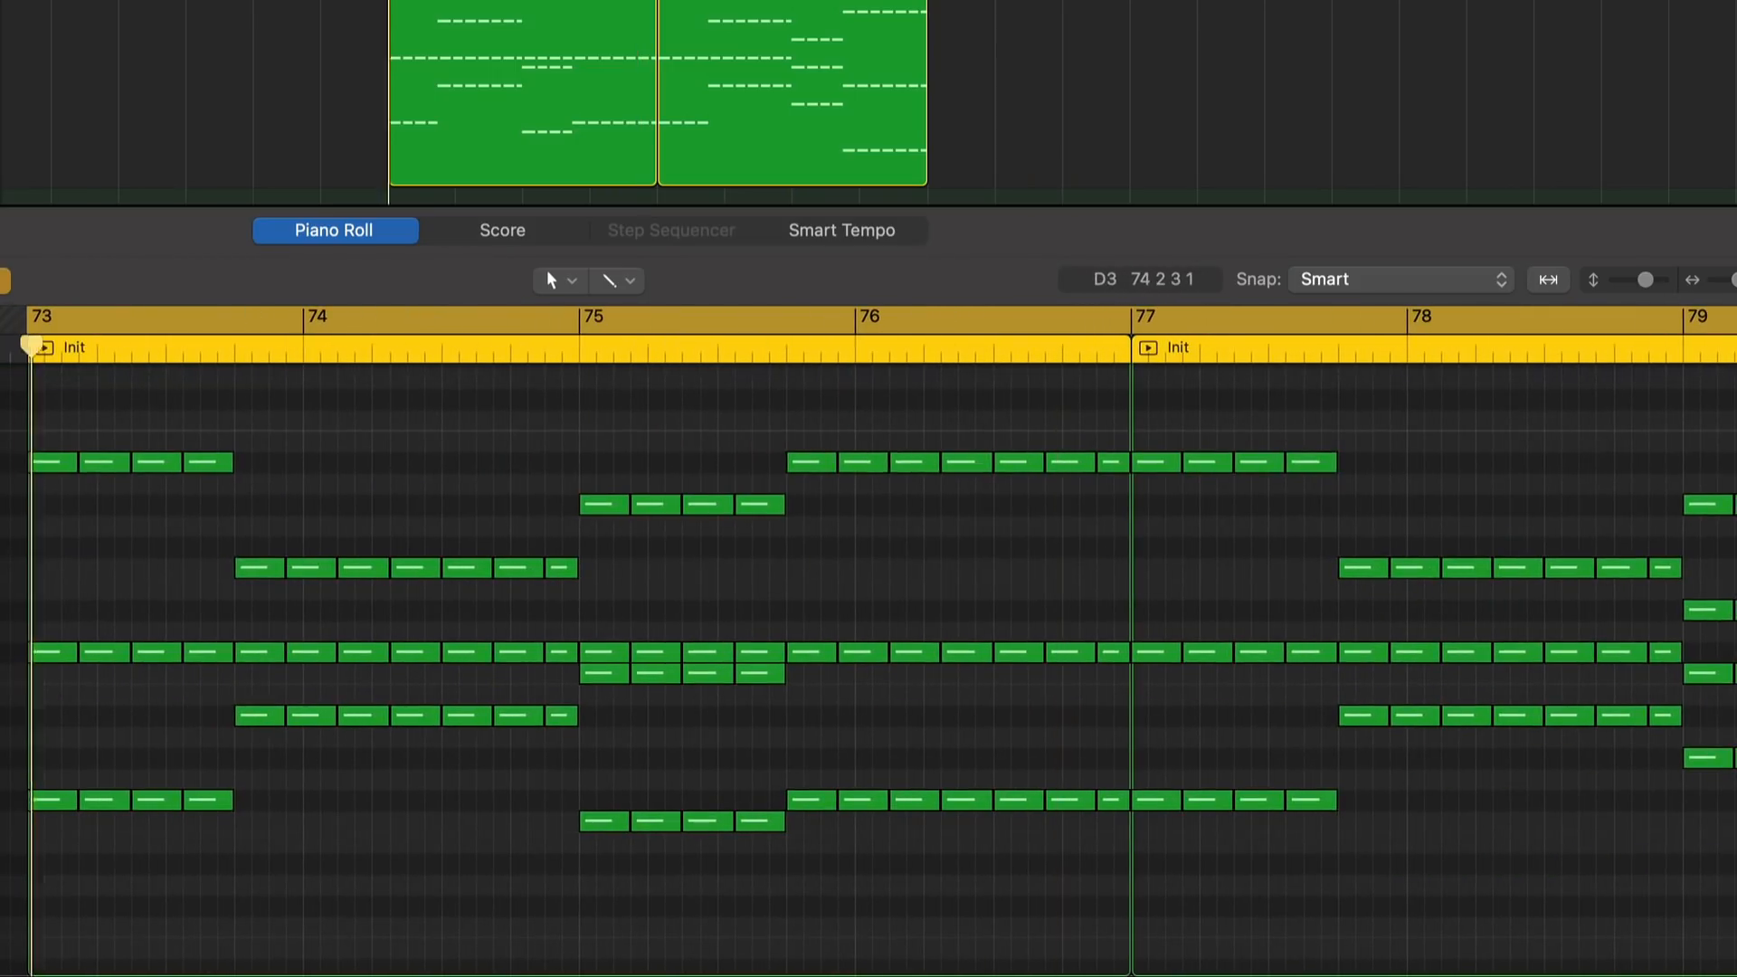
scroll(239, 435, down, 1)
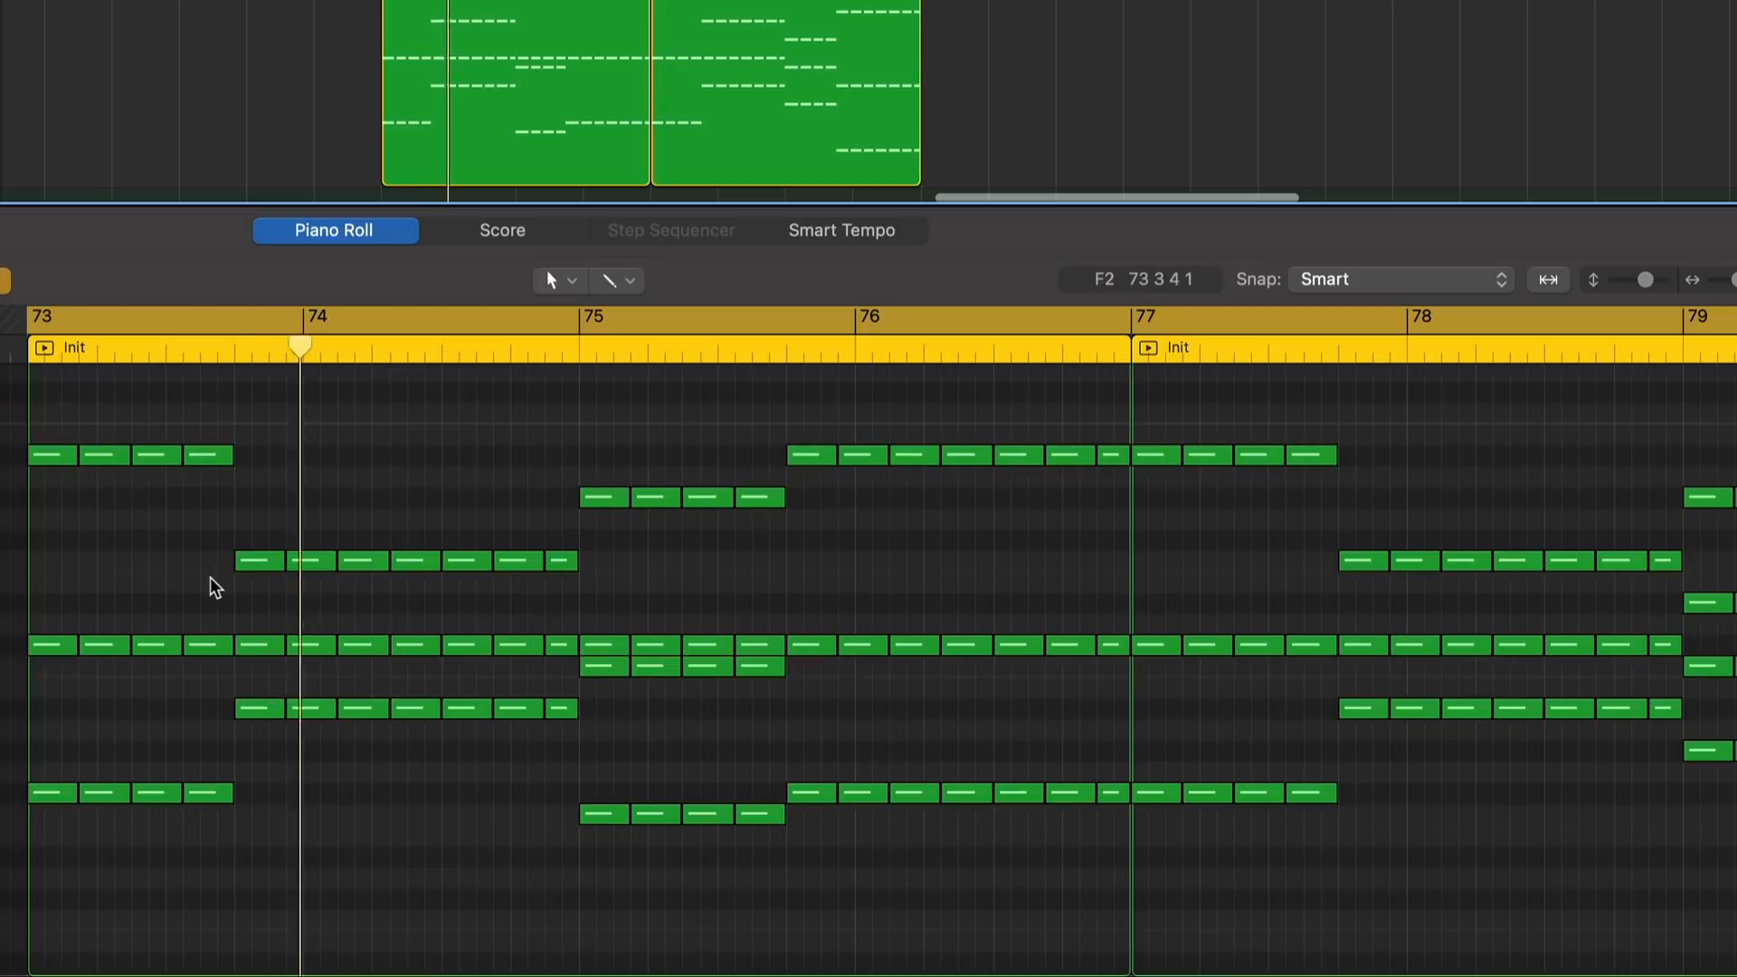
scroll(210, 576, up, 1)
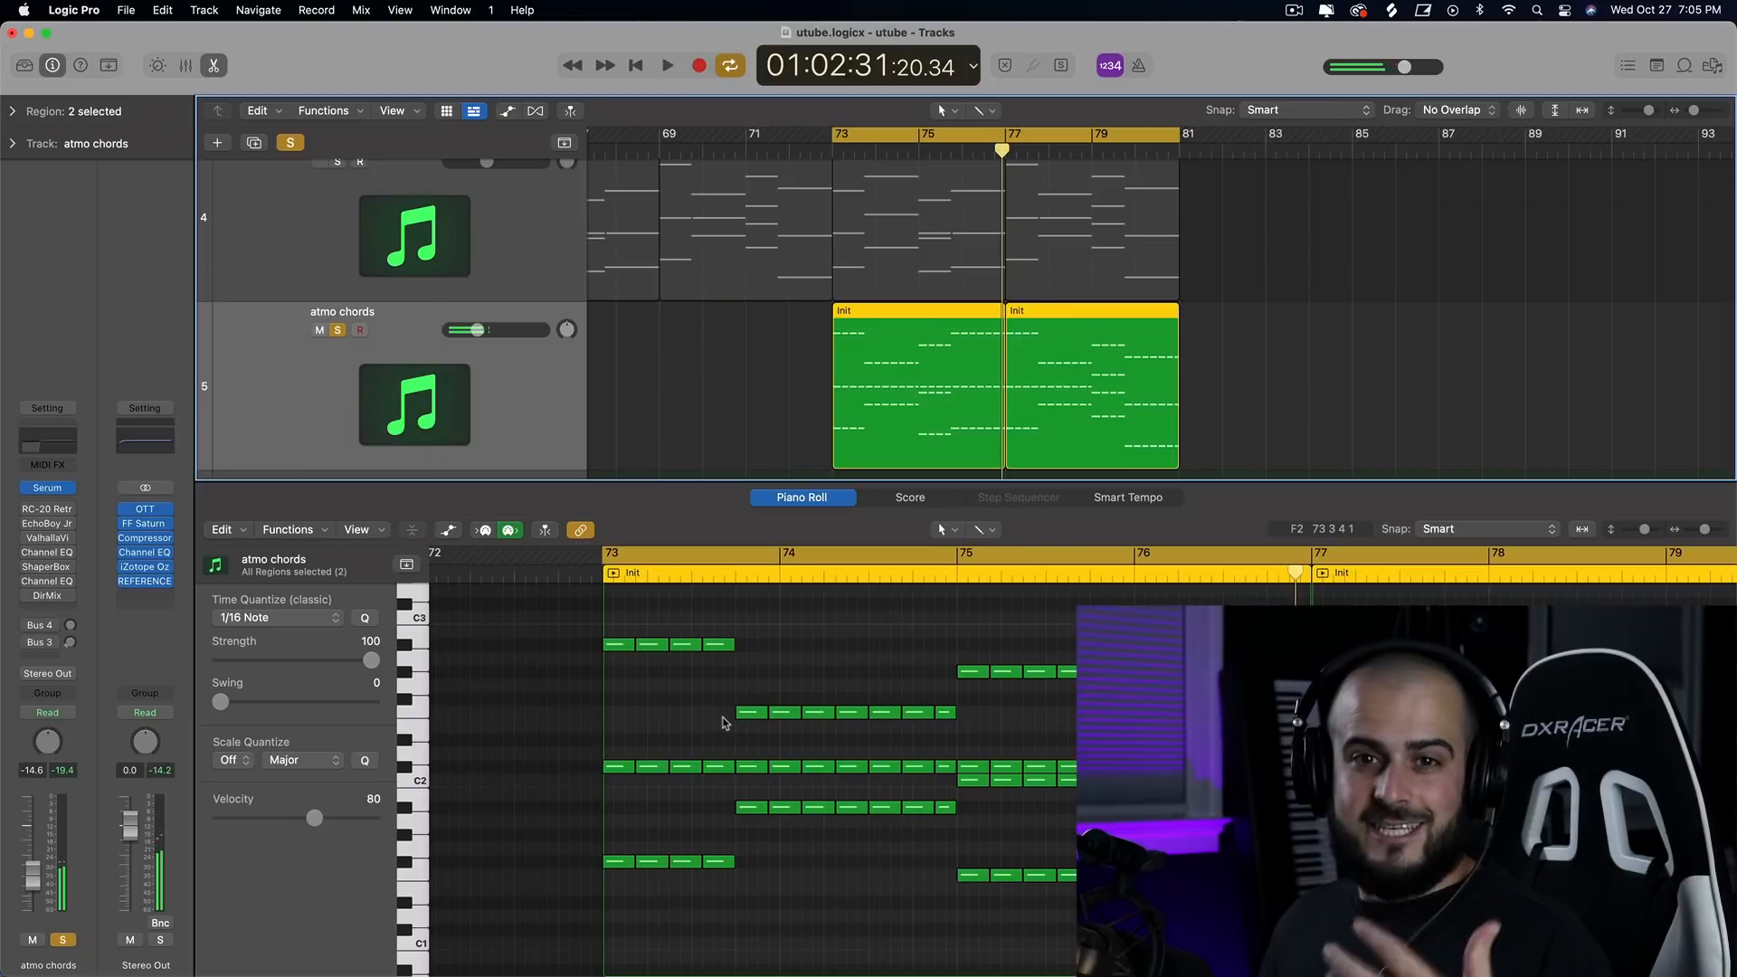
Solo the sustained atmo chords track as well and play it together with the repeated-note layer.
scroll(353, 215, up, 3)
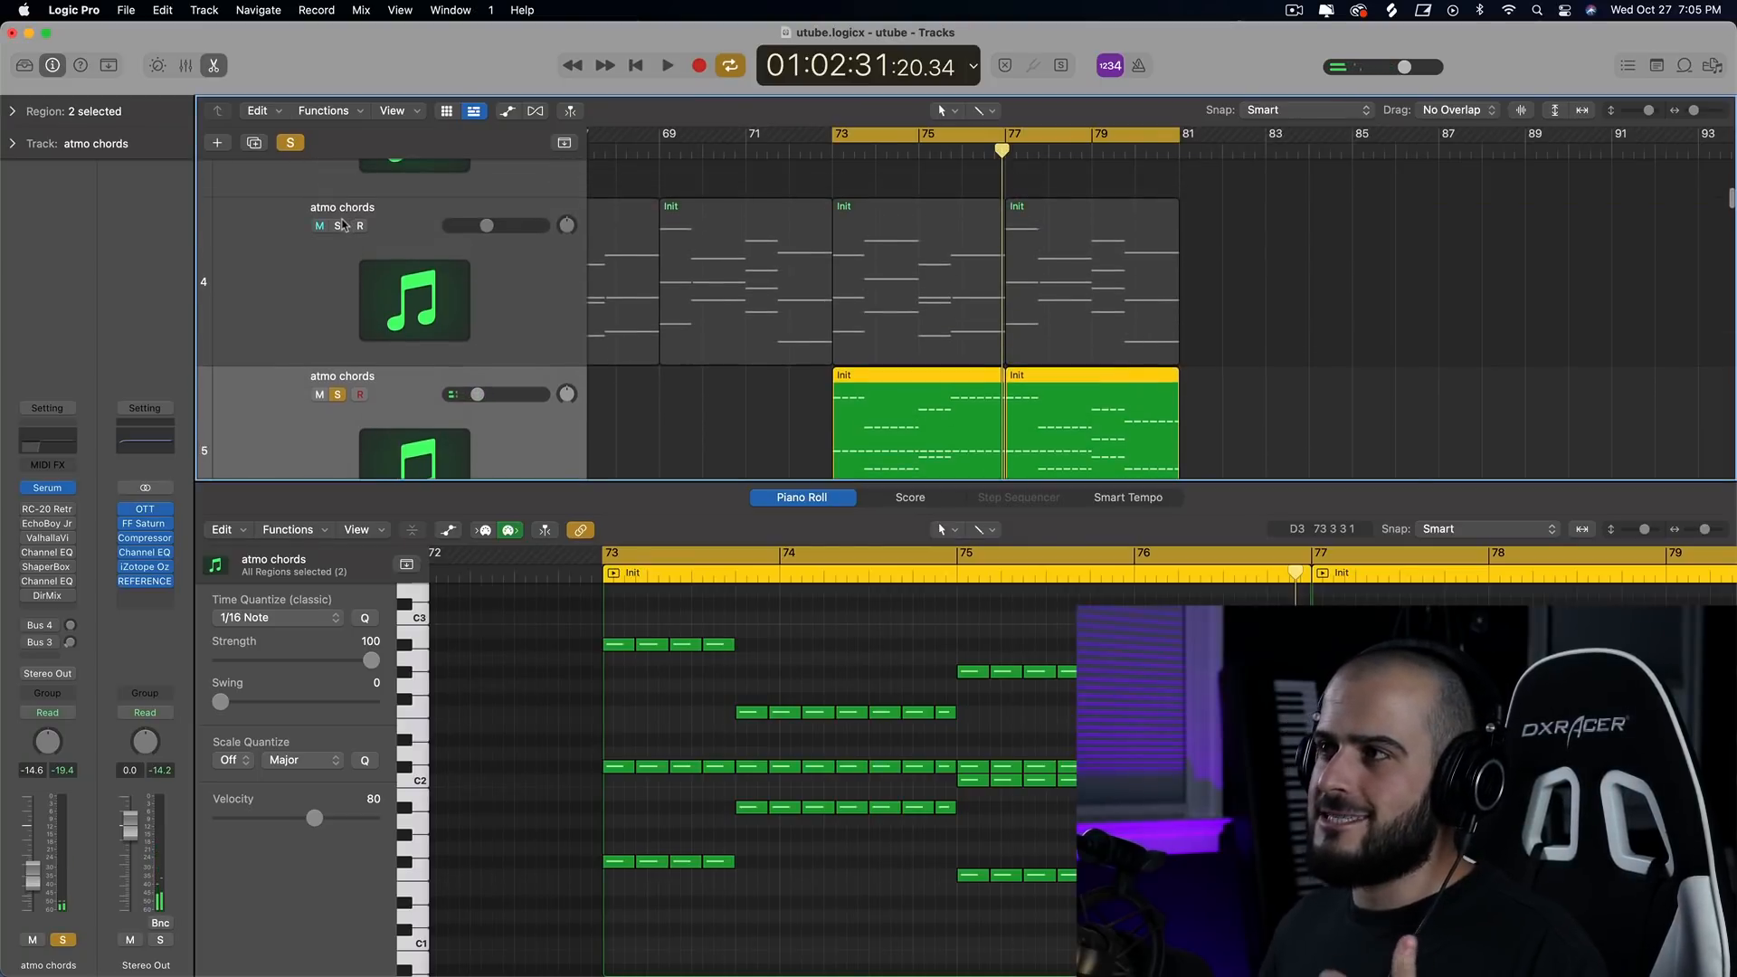
click(337, 226)
scroll(389, 353, down, 3)
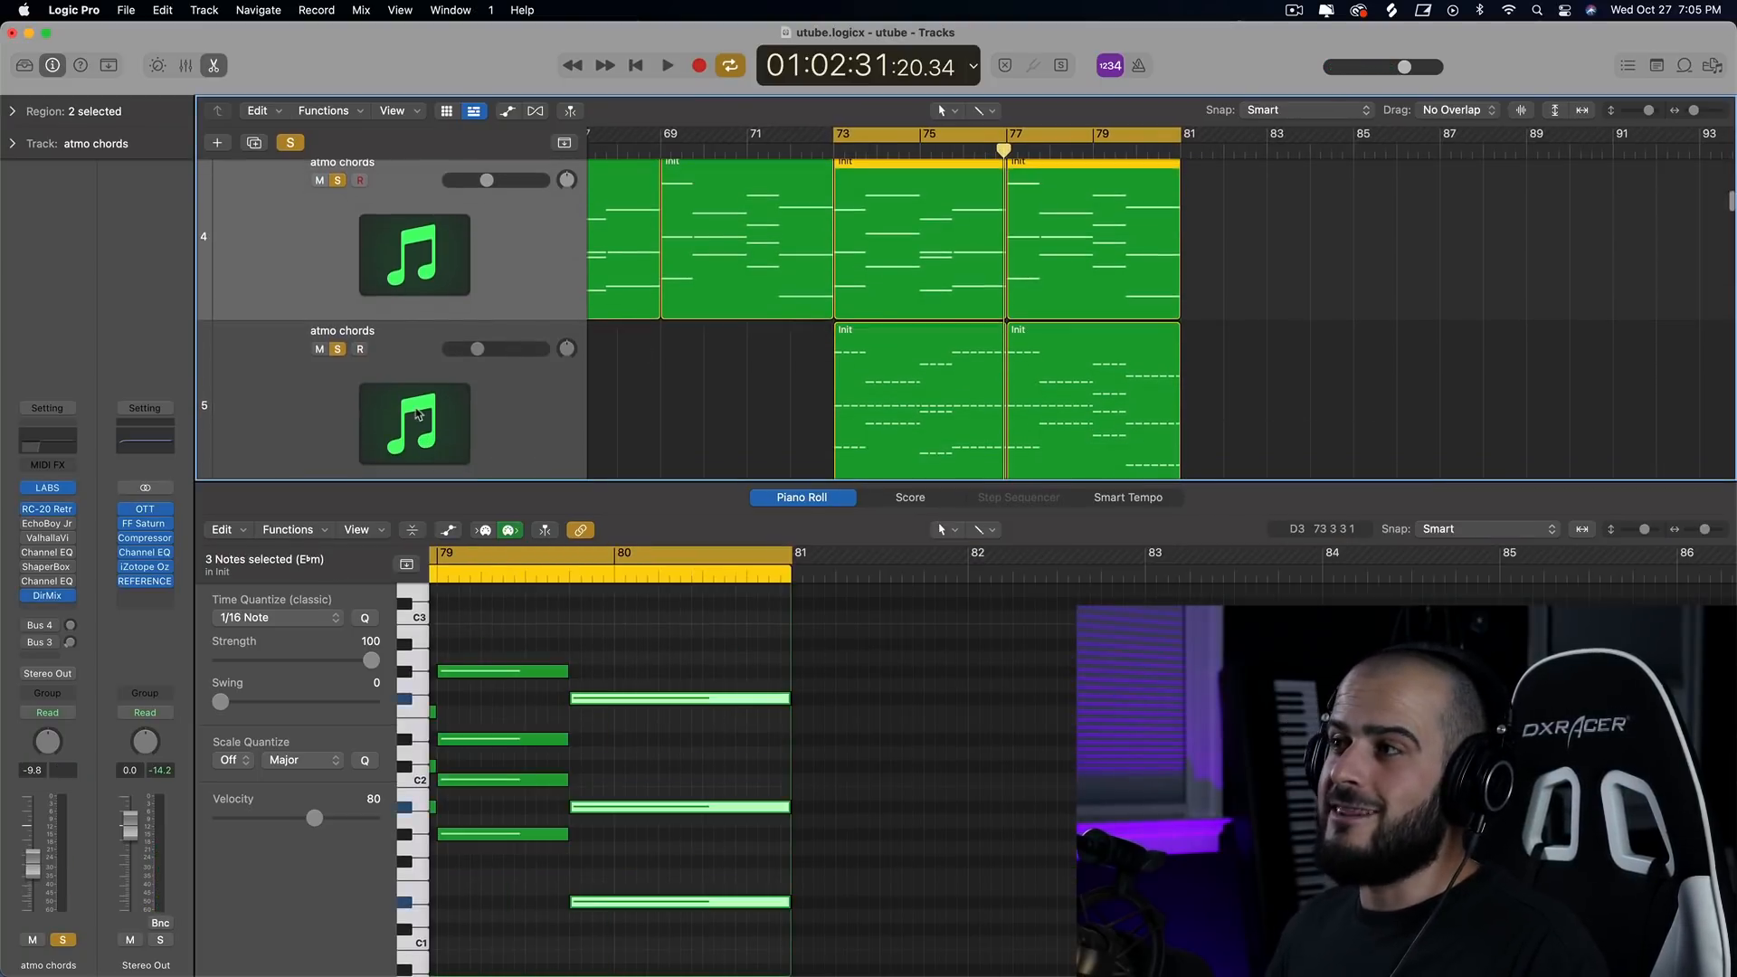
key(space)
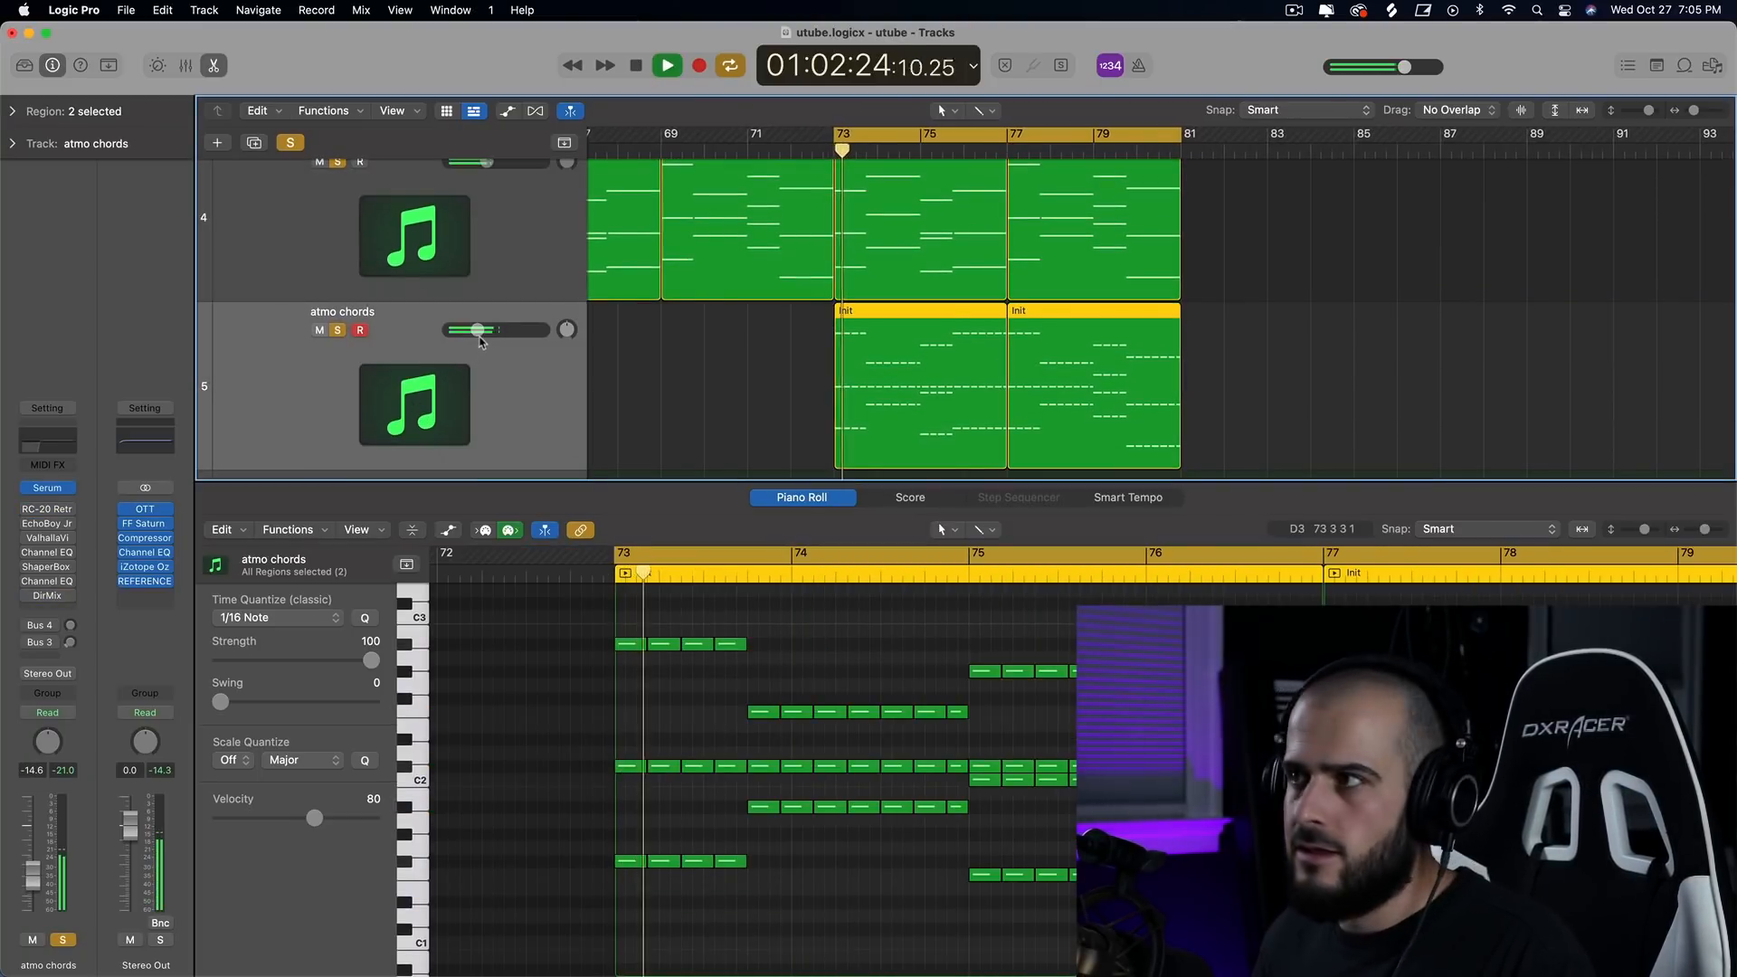
mouse_move(477, 331)
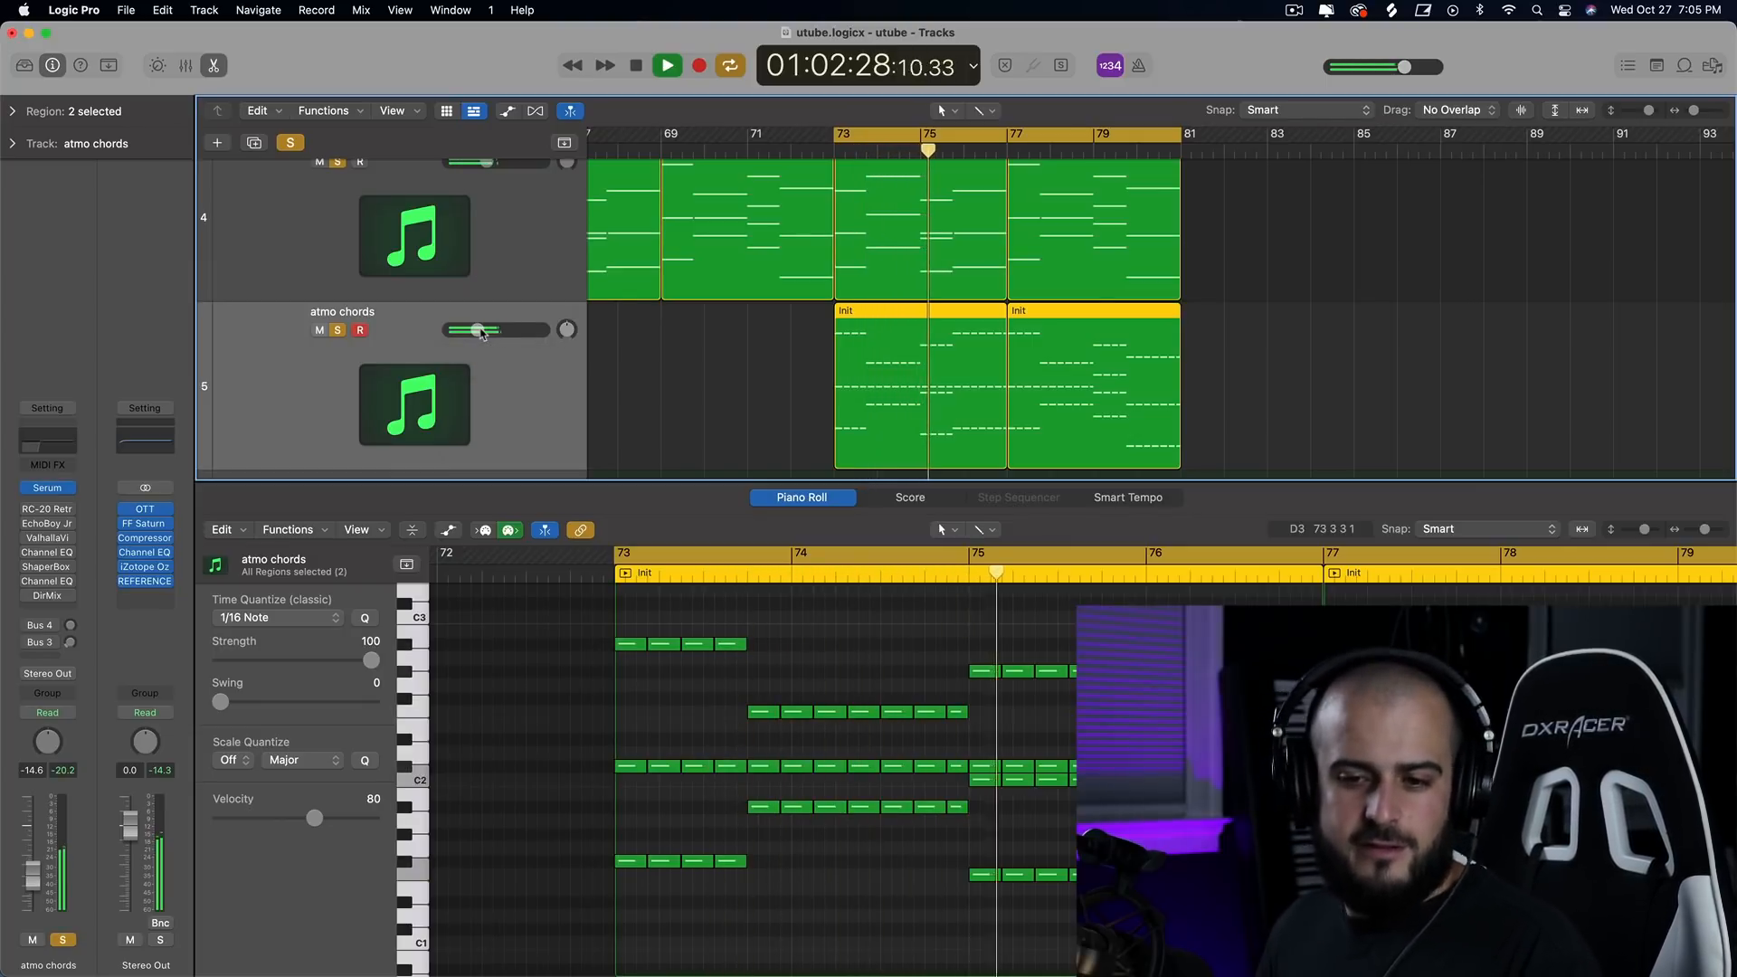
key(space)
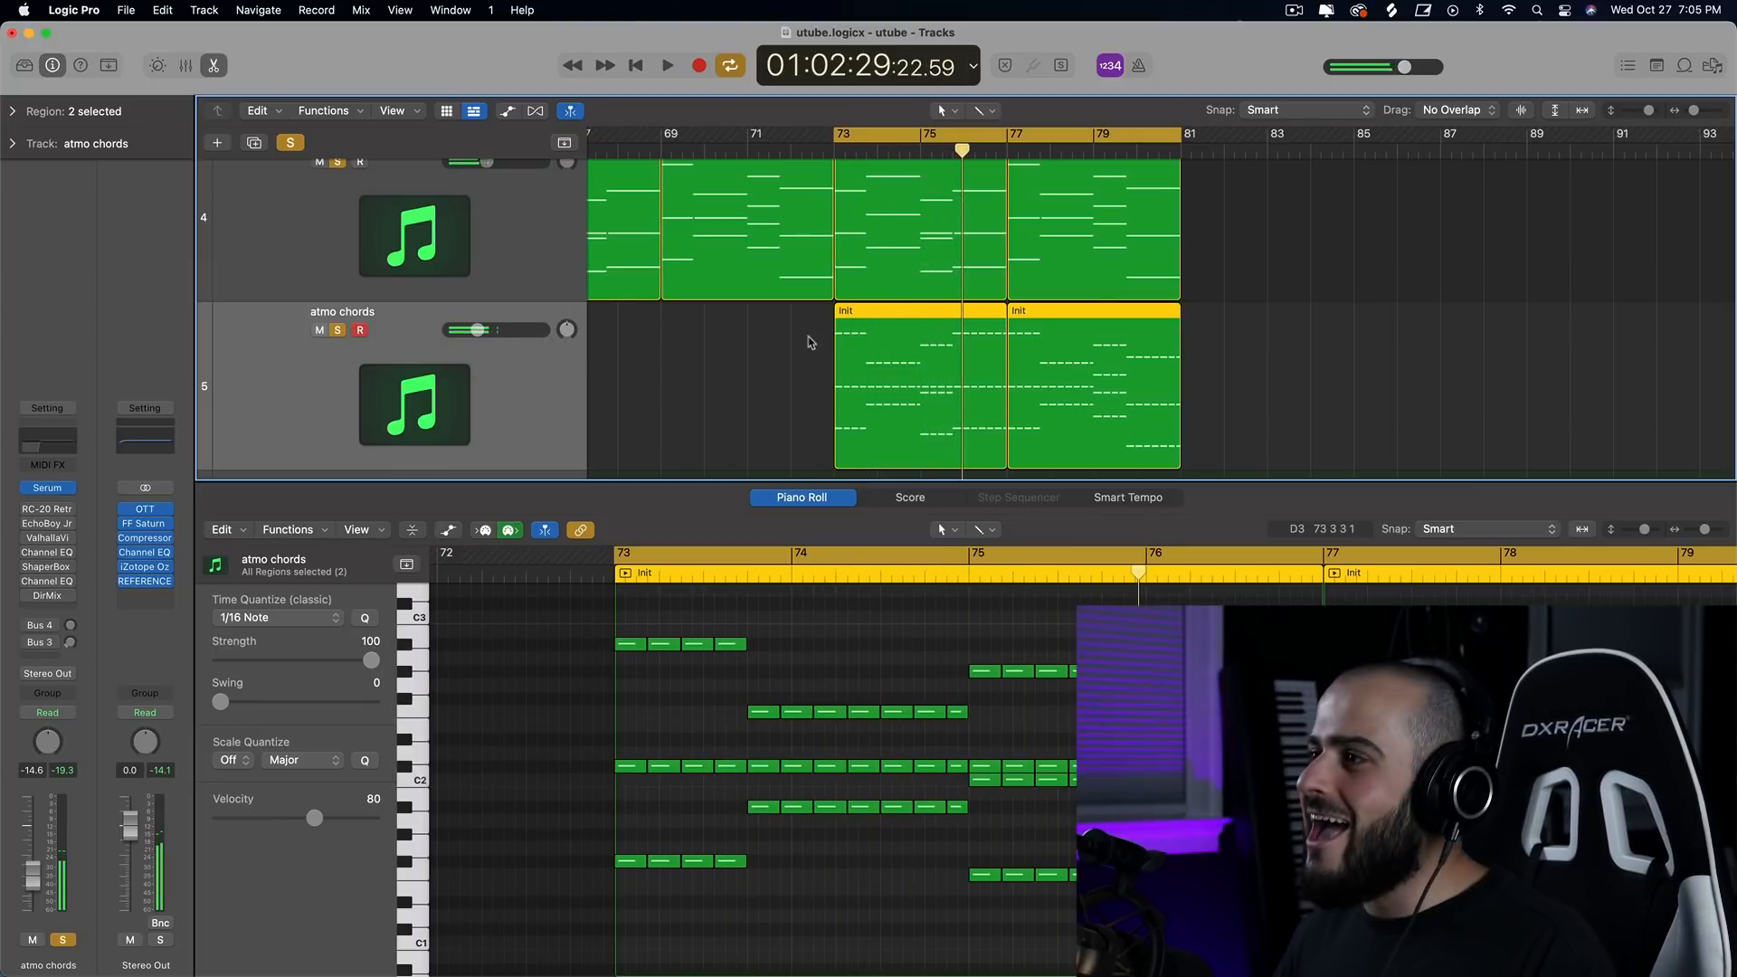
Duplicate the repeated-note atmo chords track with its settings and create an empty region over bars 73–77 on the new track.
key(e)
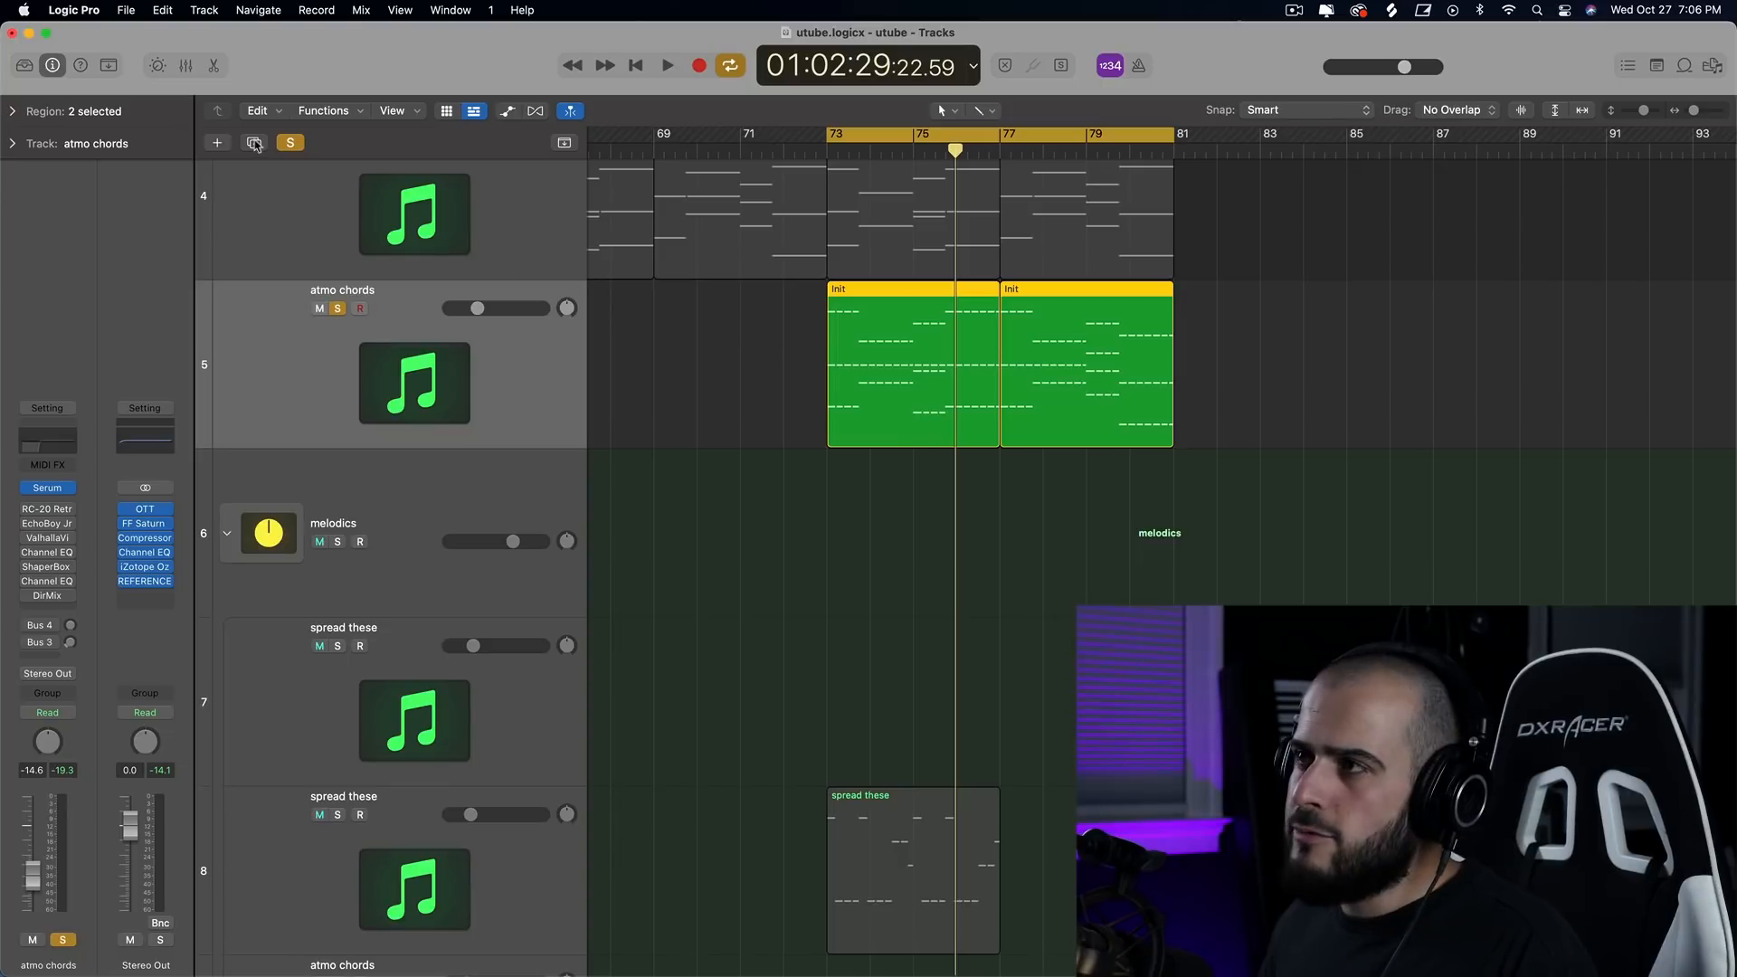
key(super+d)
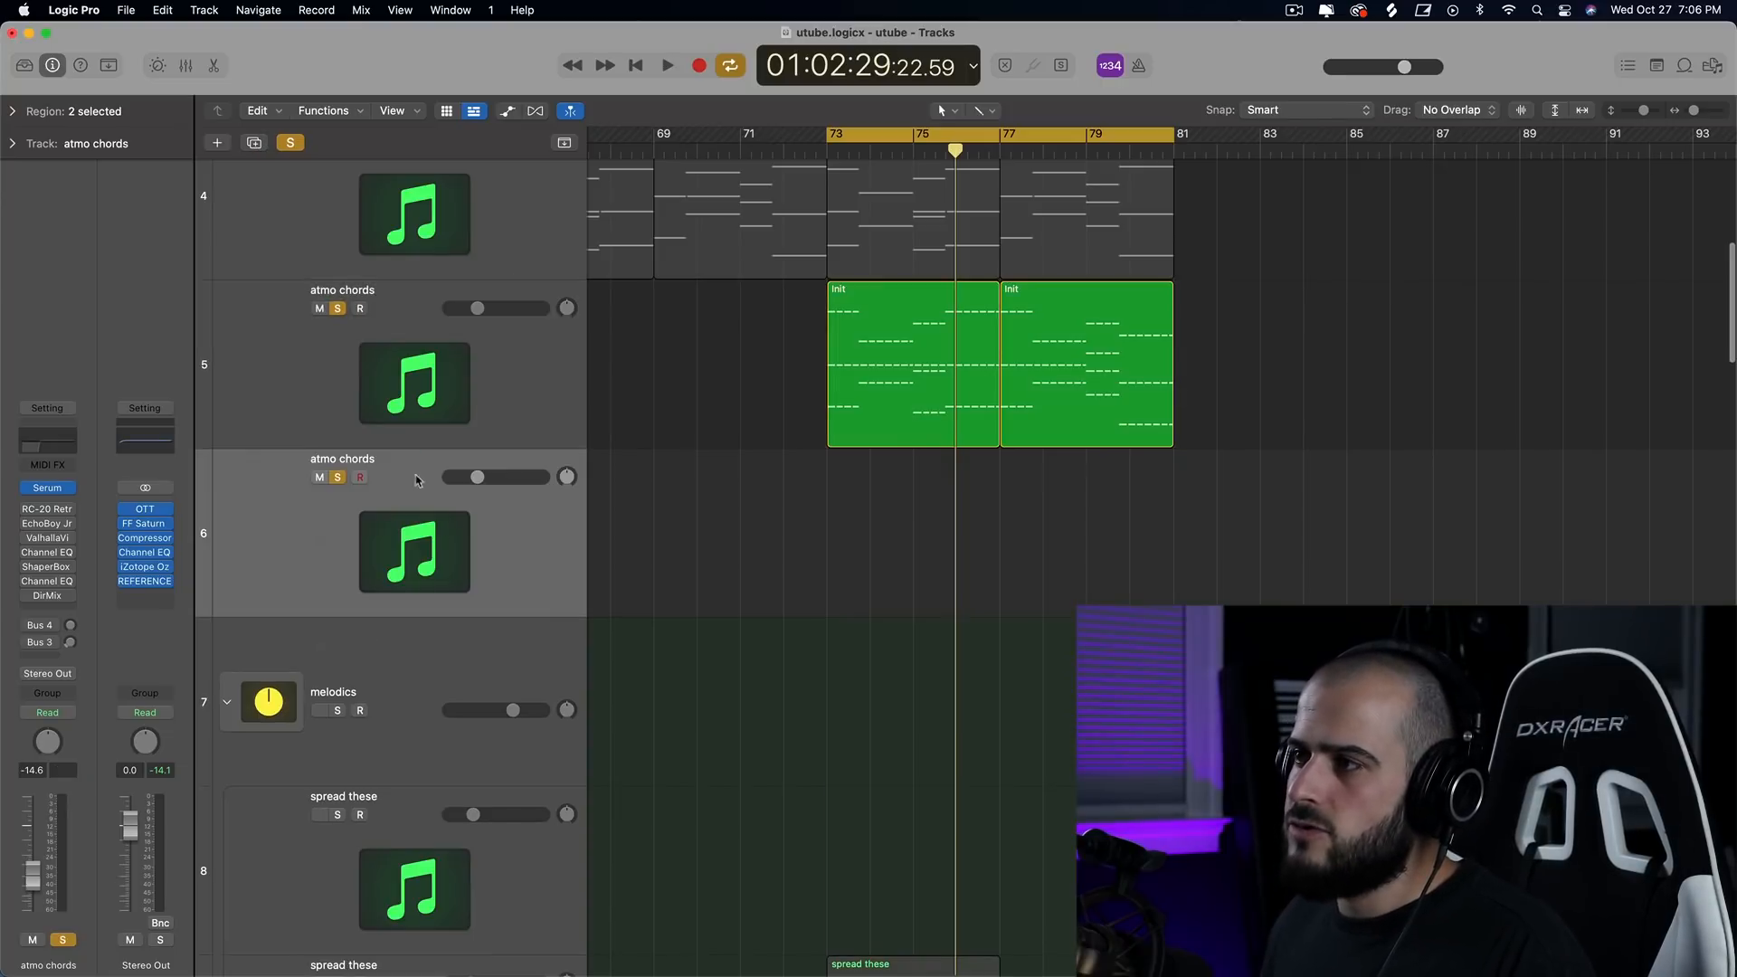
scroll(810, 572, down, 3)
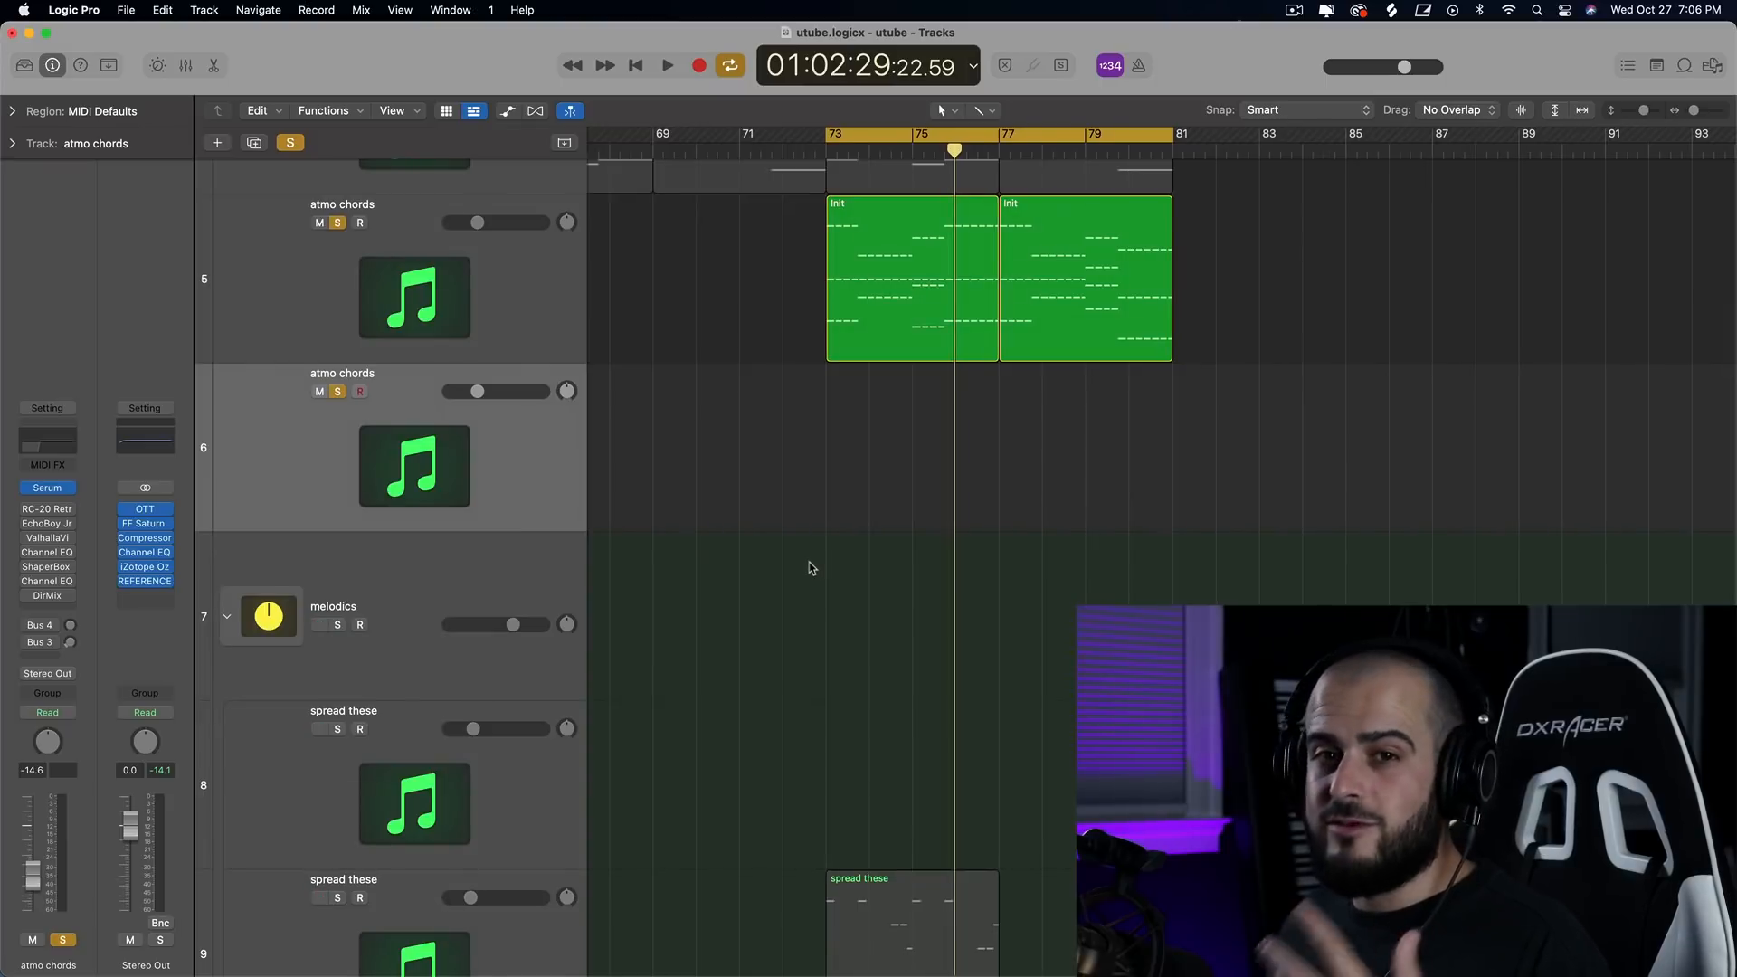
click(845, 497)
drag(867, 484, 1000, 482)
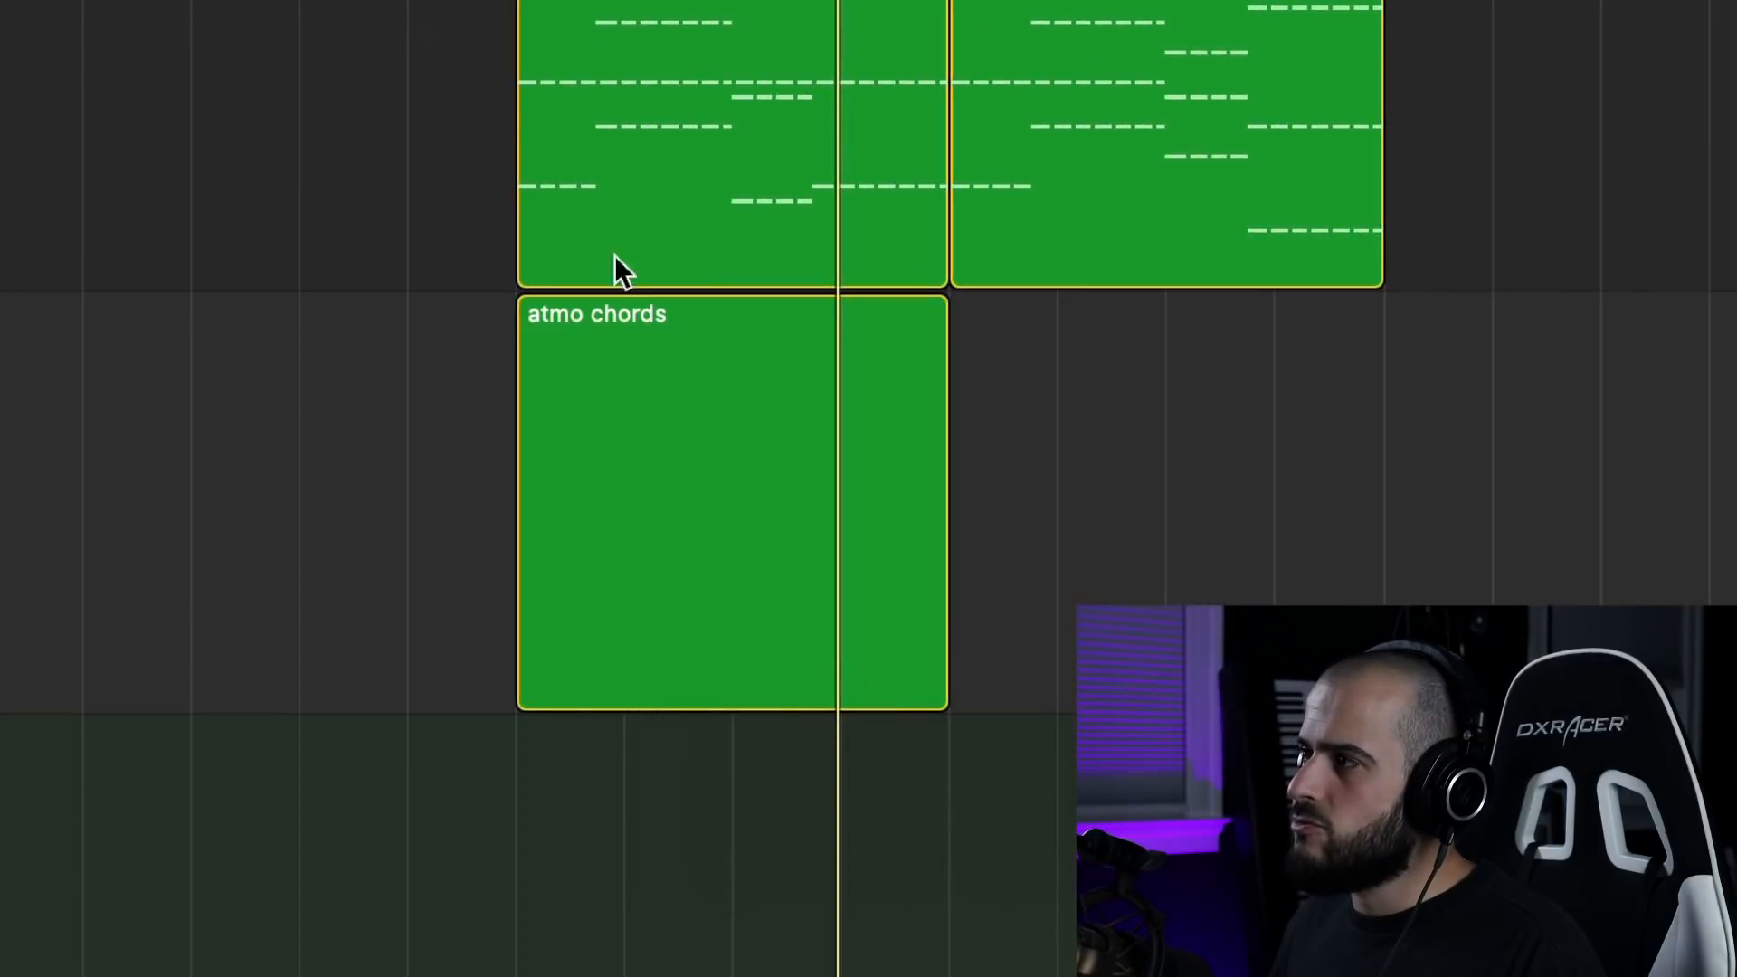
click(741, 471)
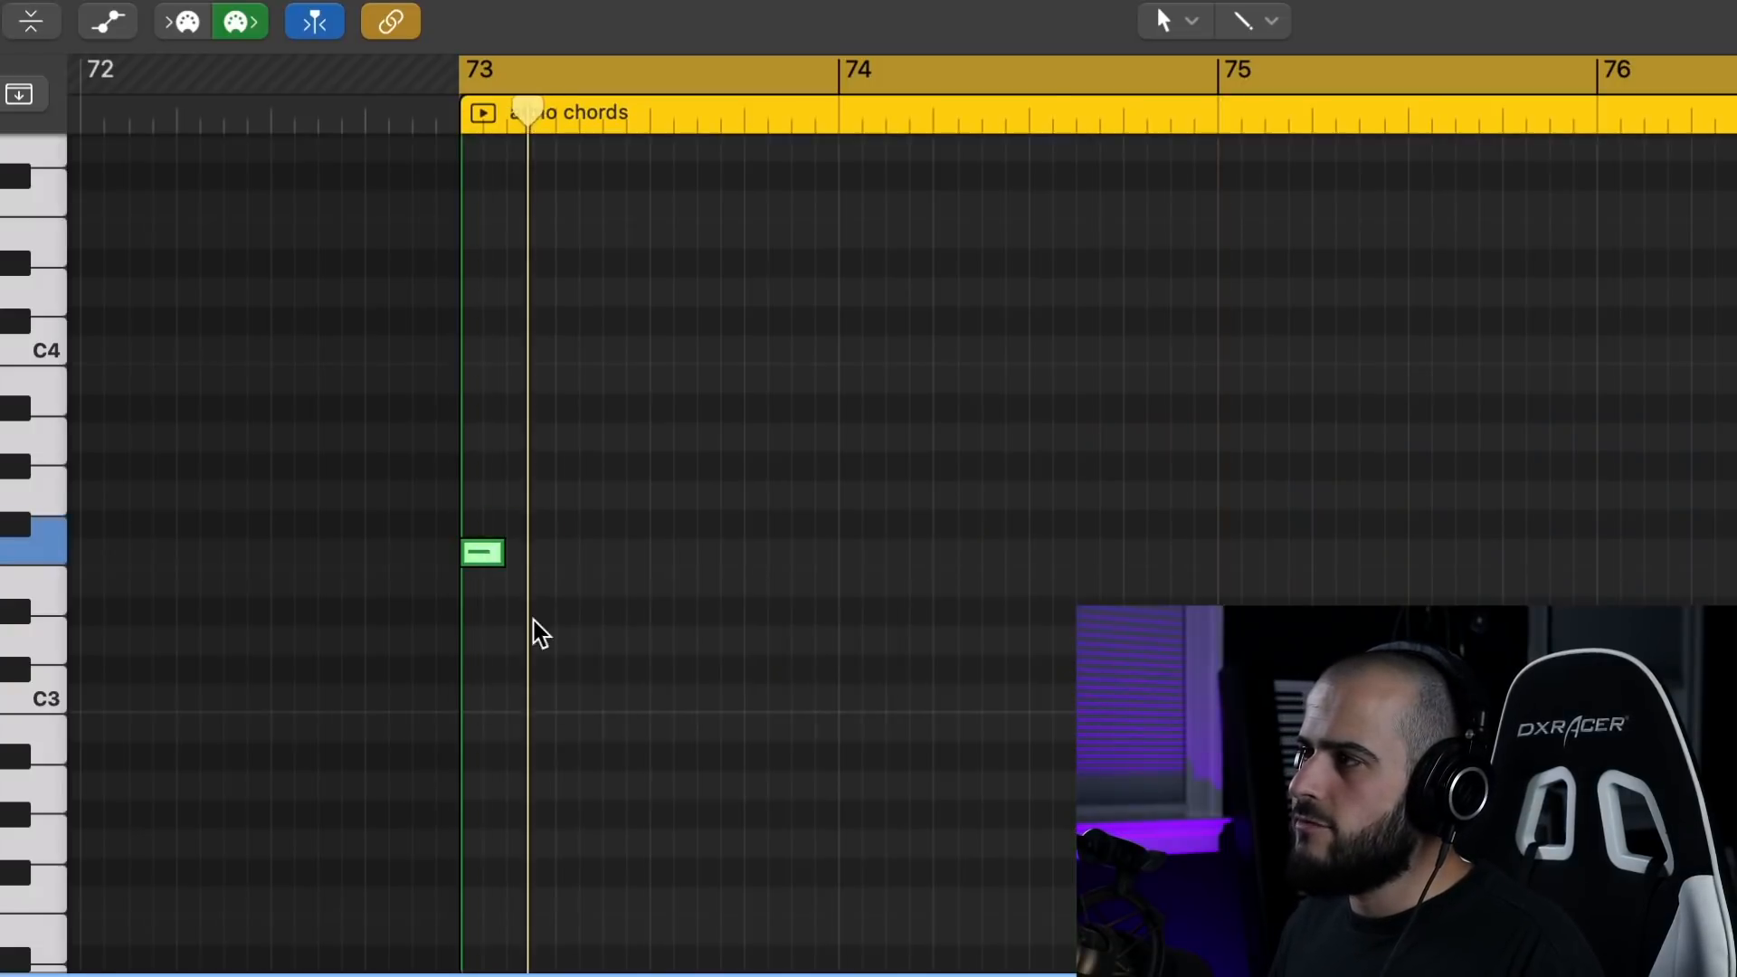
Write a two-bar melody from bar 73: F3 followed by three A#2 notes, repeated once, ending with two D#3 notes and a C#3.
drag(621, 694, 609, 725)
scroll(851, 631, down, 3)
click(750, 575)
super+click(874, 576)
super+click(996, 372)
drag(1029, 630, 546, 580)
super+click(1493, 430)
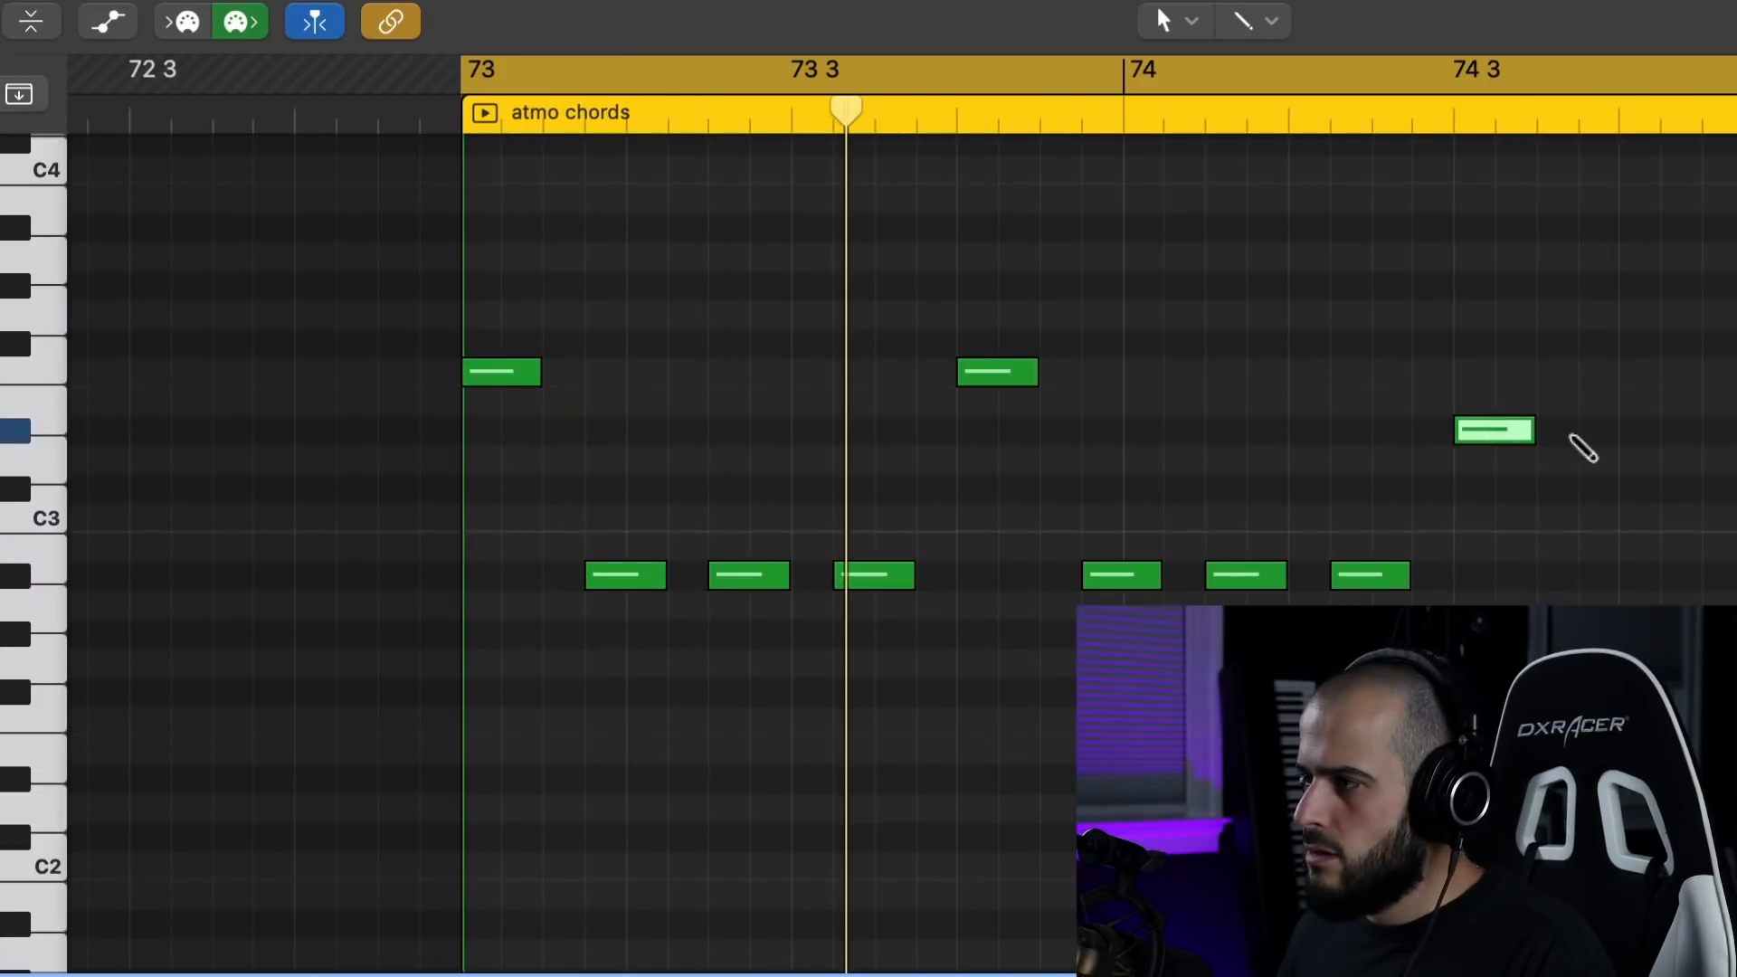
super+click(1616, 430)
super+click(1720, 489)
Copy the two-bar melody to bar 75 and lower the copy's two D#3 notes to C#3.
drag(1733, 756, 440, 333)
drag(1436, 437, 1439, 494)
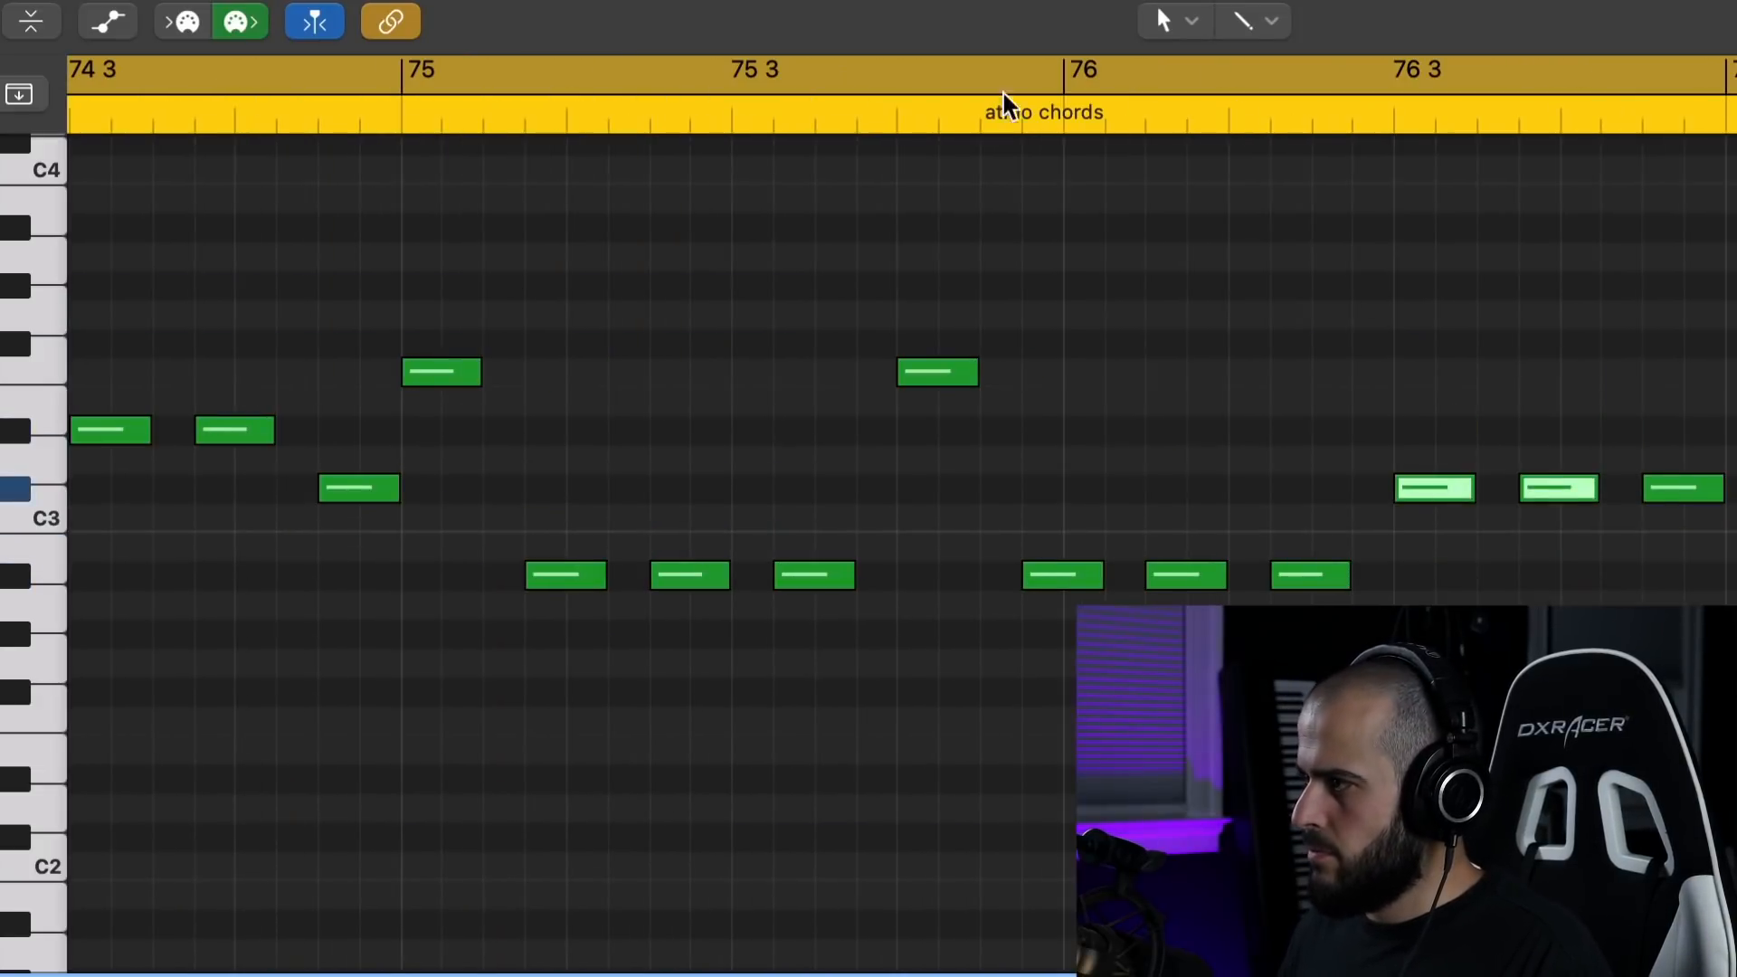
Set the cycle range to bars 73–77 and play back the loop.
drag(1064, 76, 1733, 76)
key(space)
key(space)
drag(403, 76, 1733, 76)
key(space)
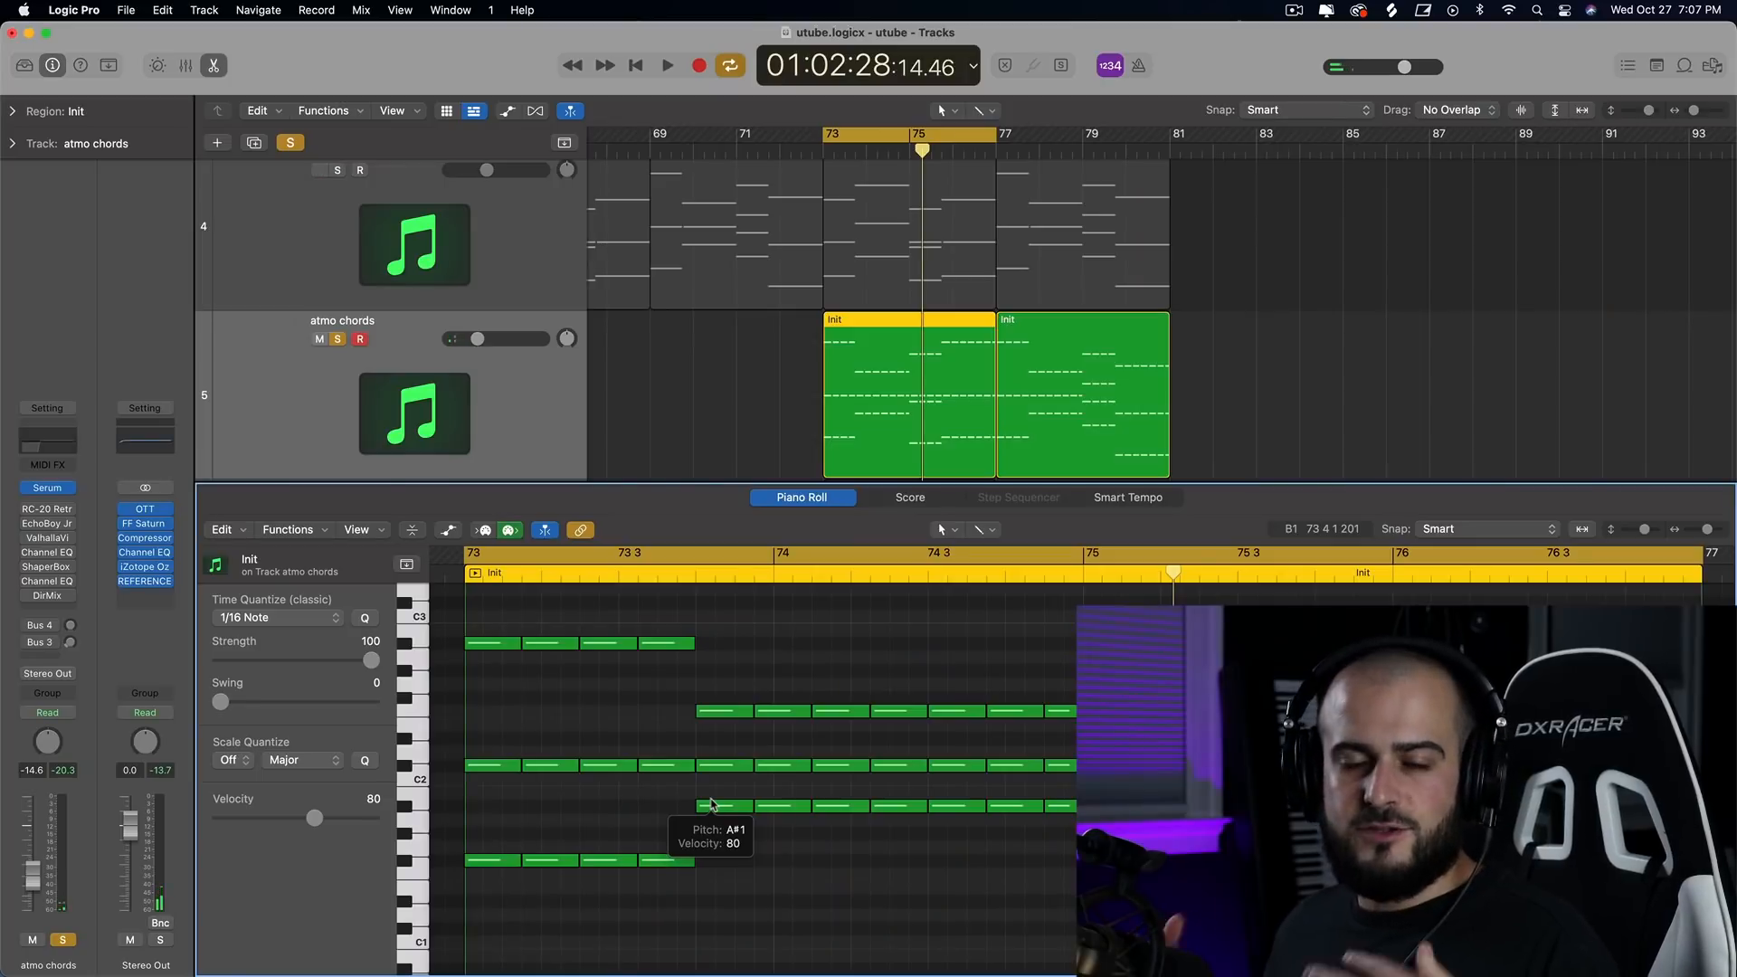
Widen the Serum pluck on the repeated-note atmo chords track by setting OSC A to 7 unison voices with a detune of about 0.12.
scroll(892, 389, down, 4)
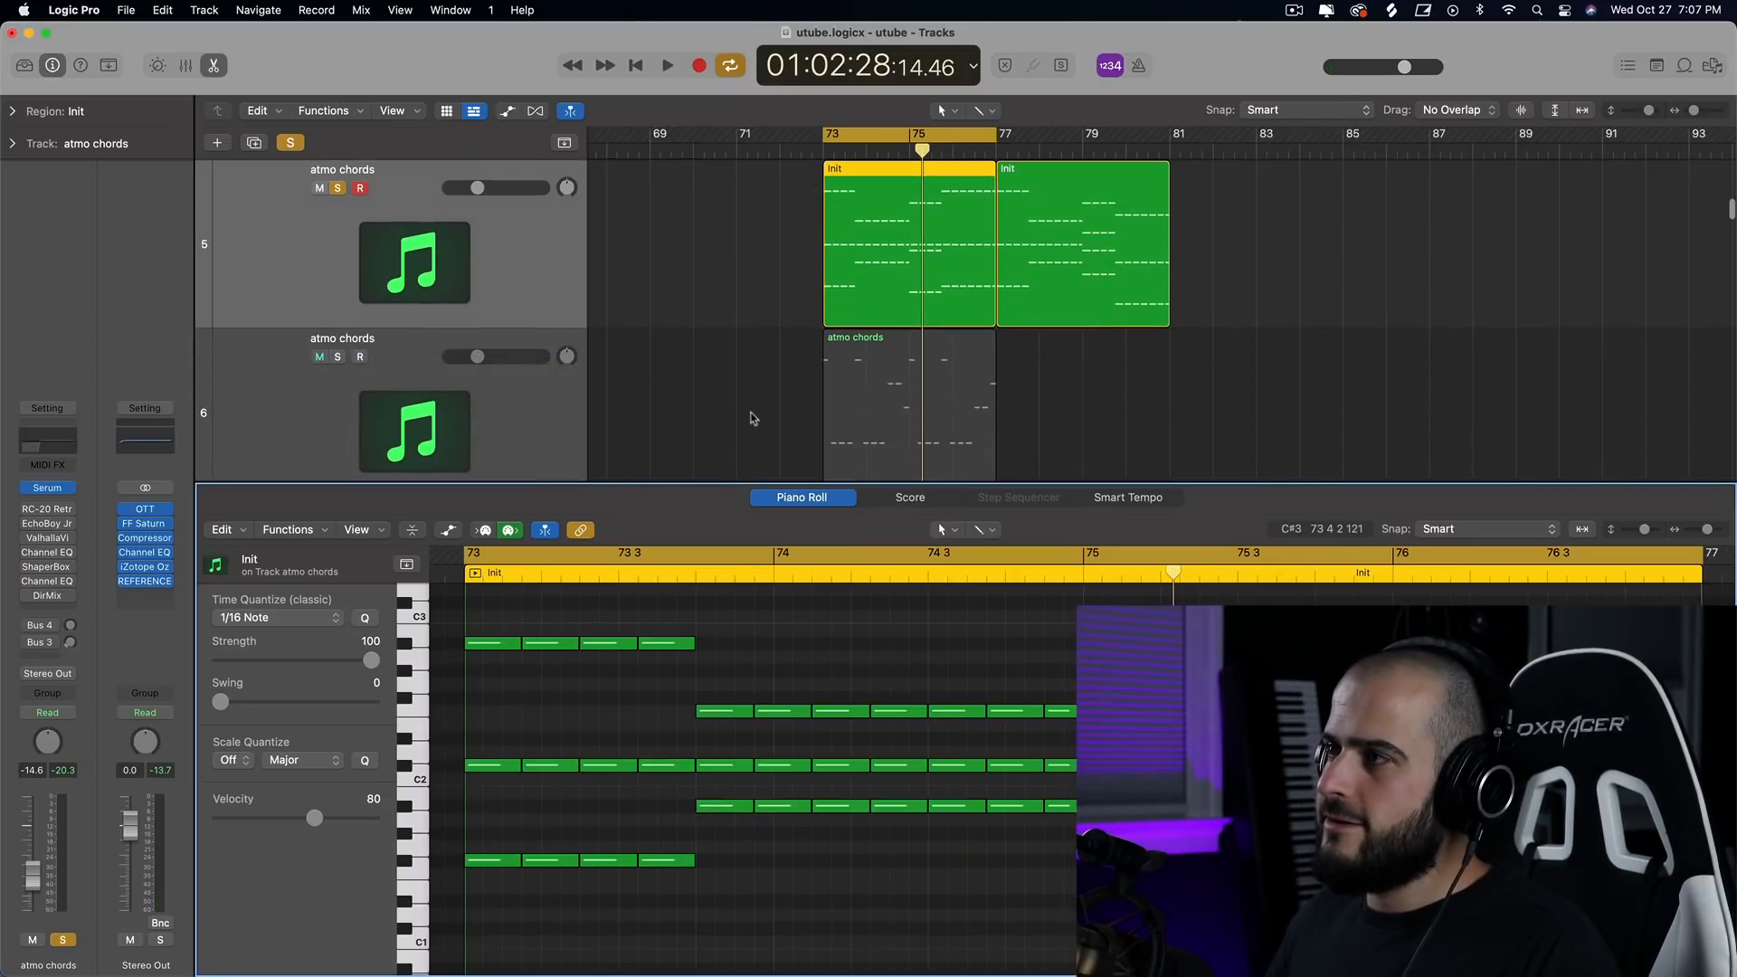
click(894, 391)
scroll(780, 406, up, 3)
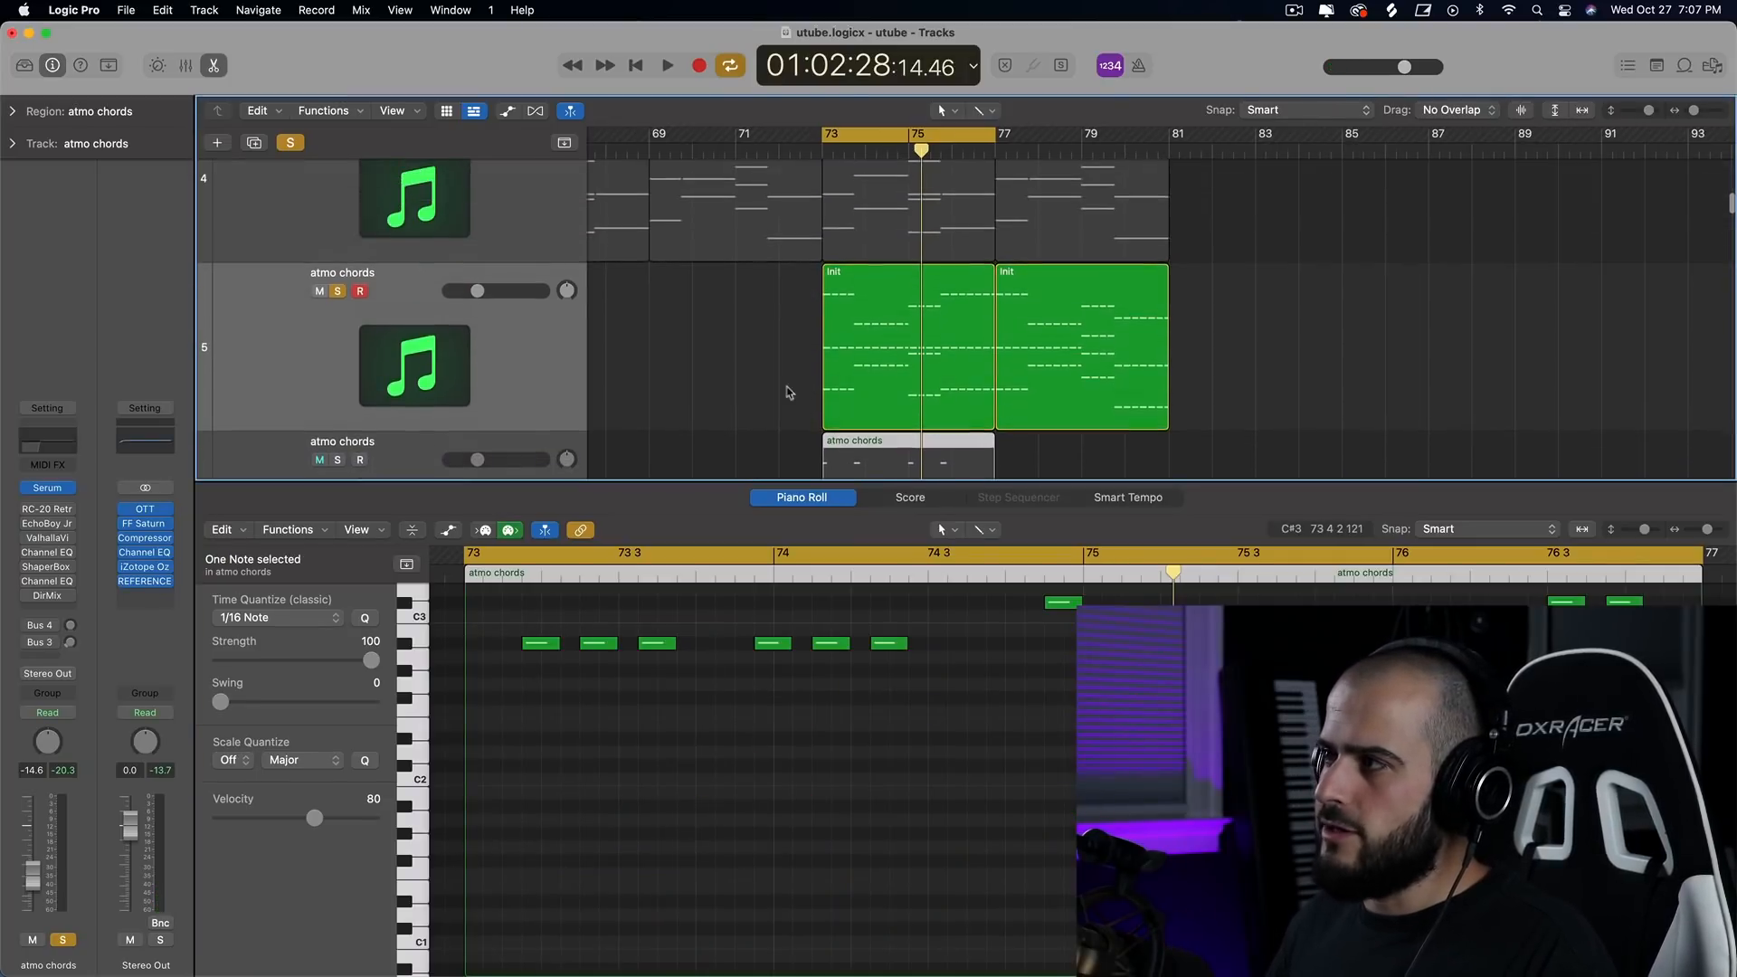
click(910, 348)
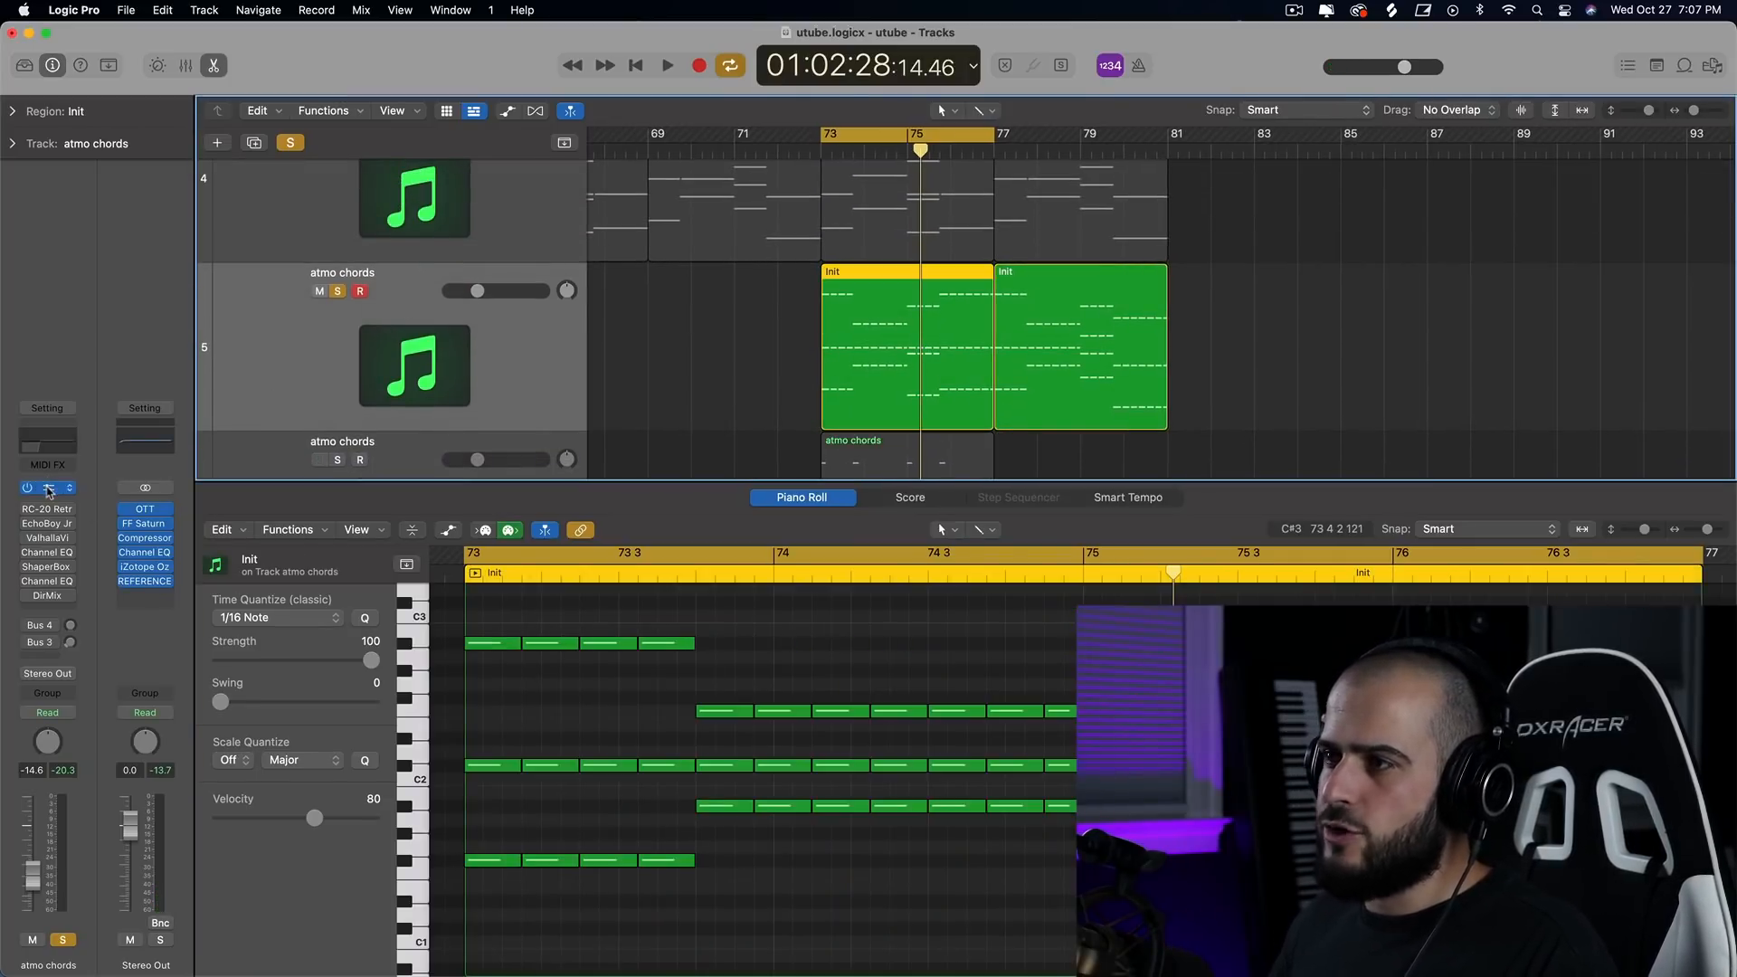
click(48, 493)
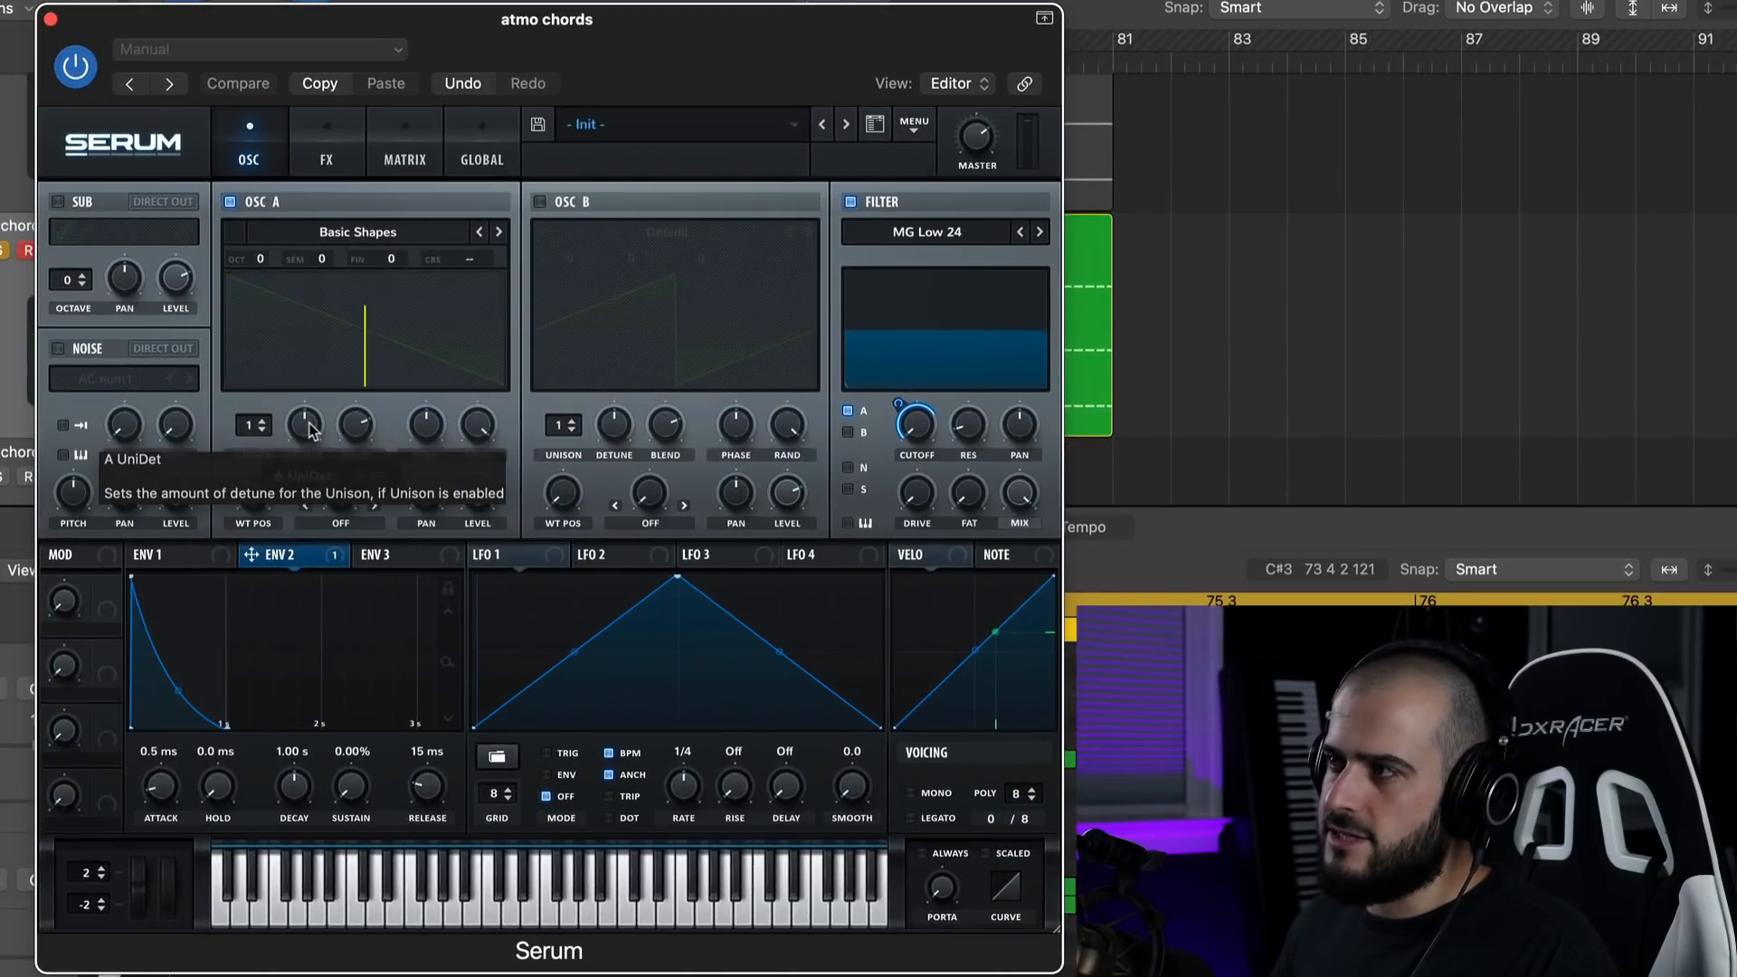
drag(308, 420, 250, 404)
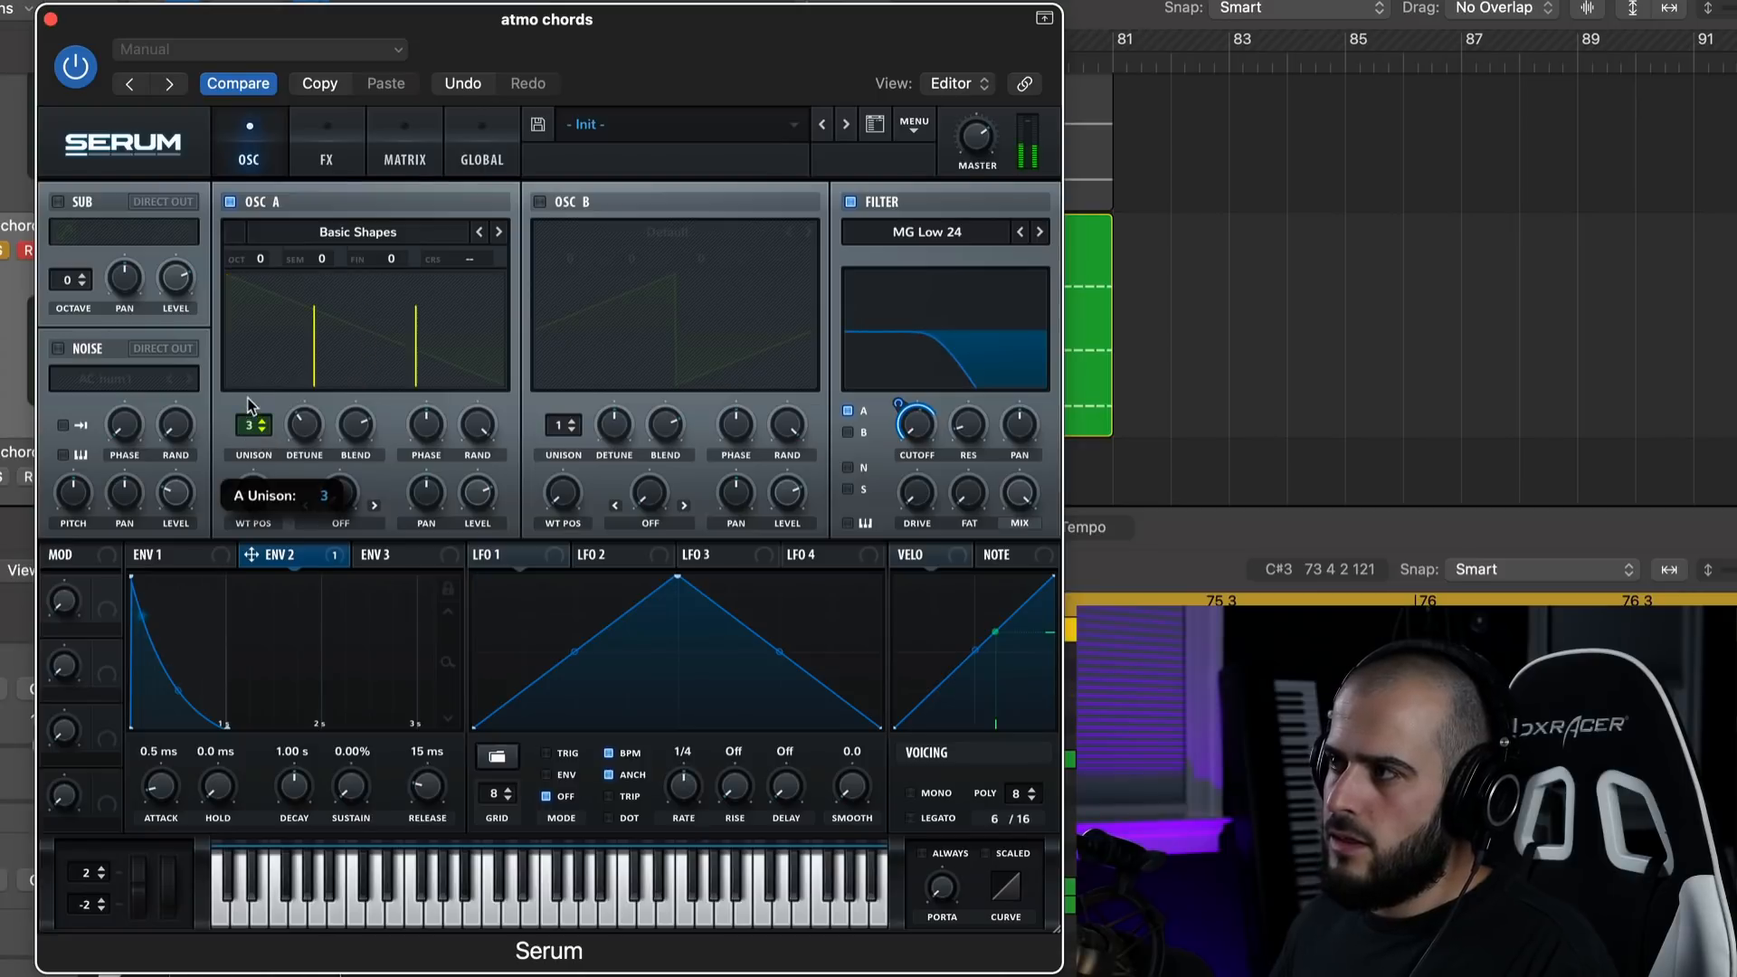
drag(254, 341, 254, 326)
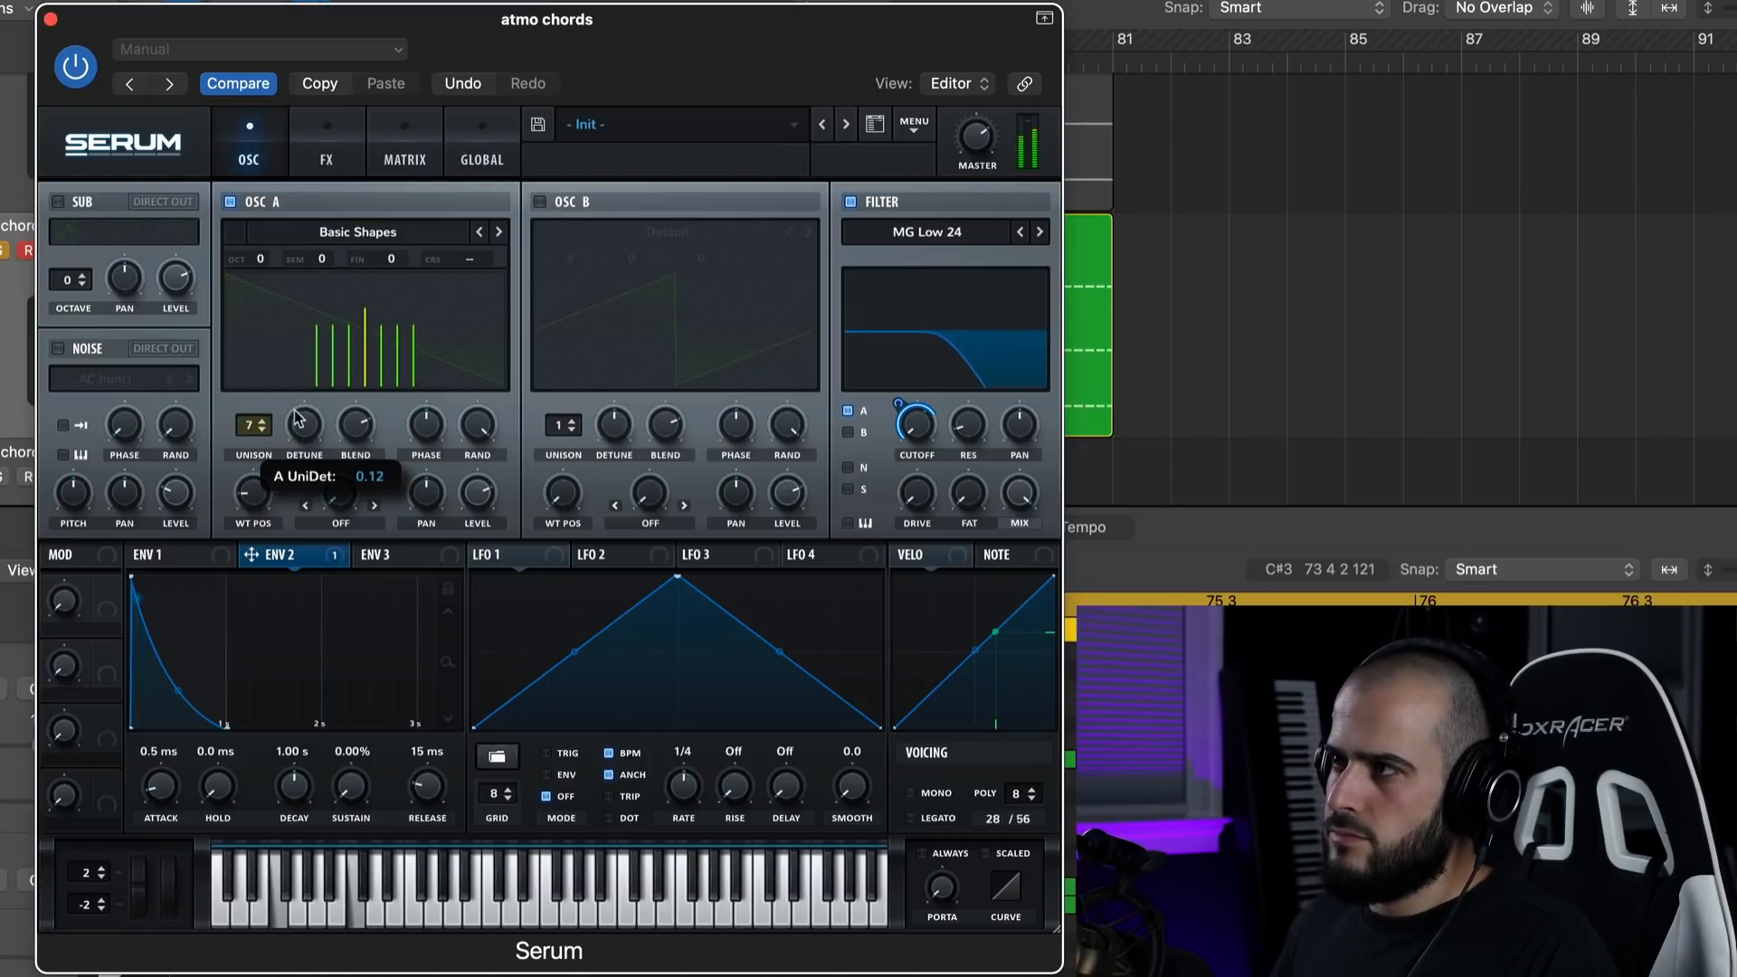
click(50, 19)
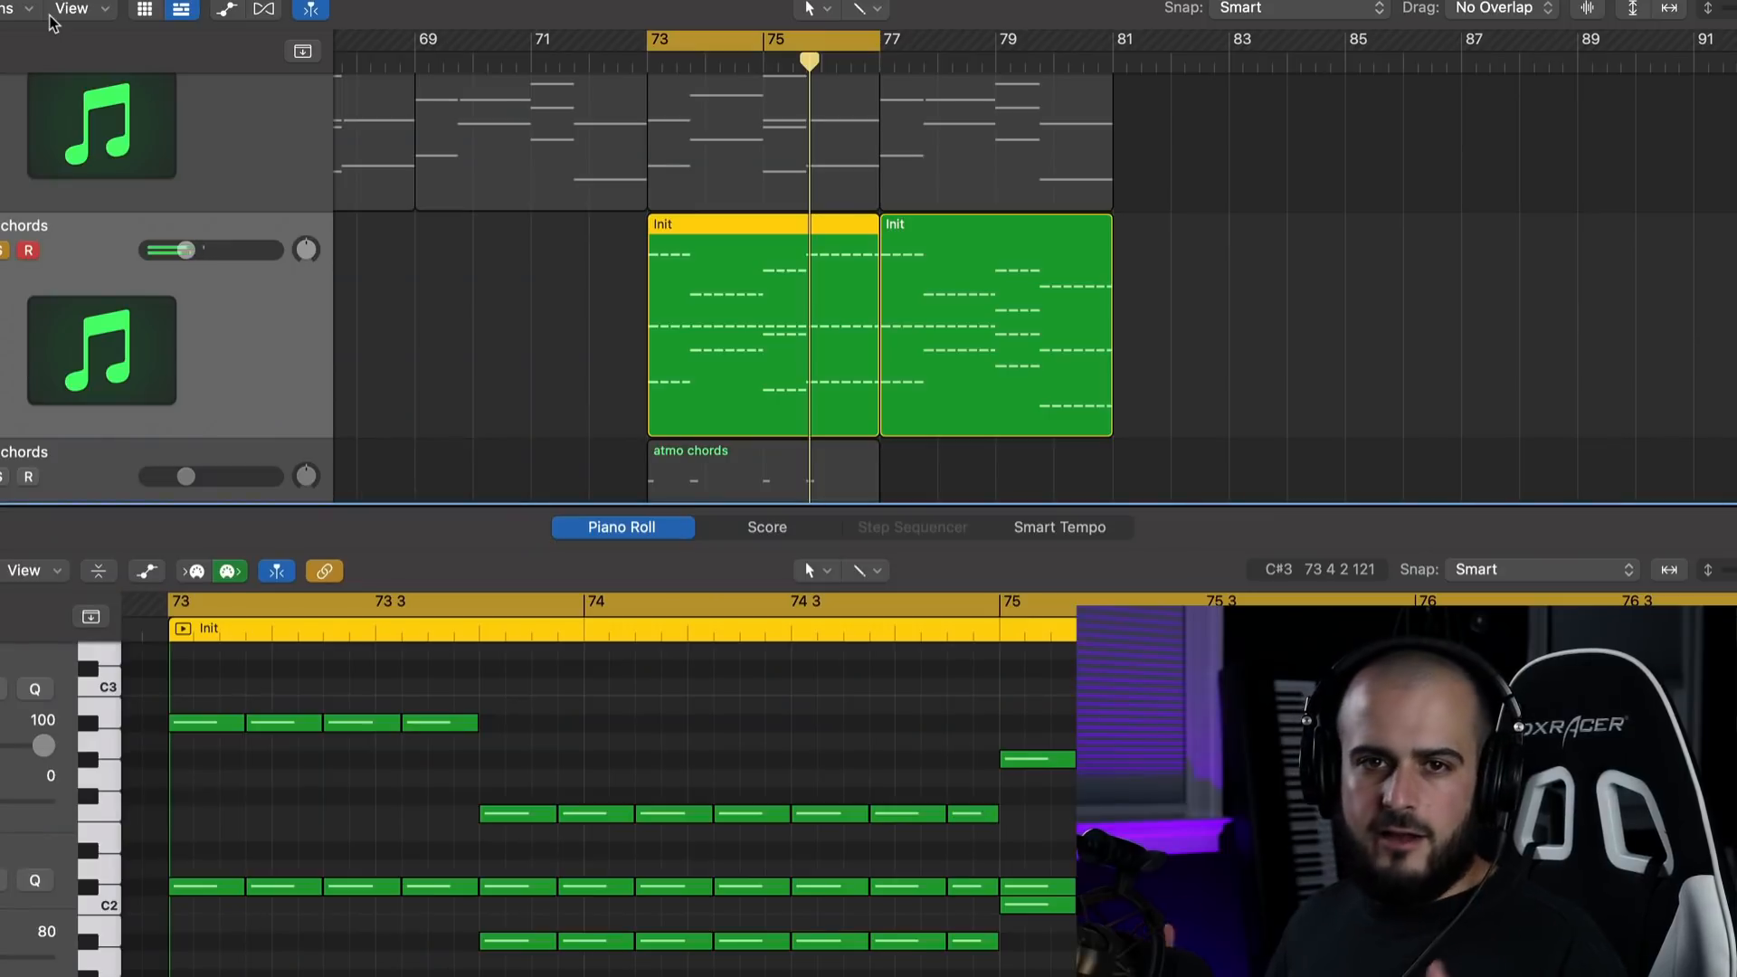
Play back the repeated-note chords together with the melody track below them.
scroll(220, 368, down, 2)
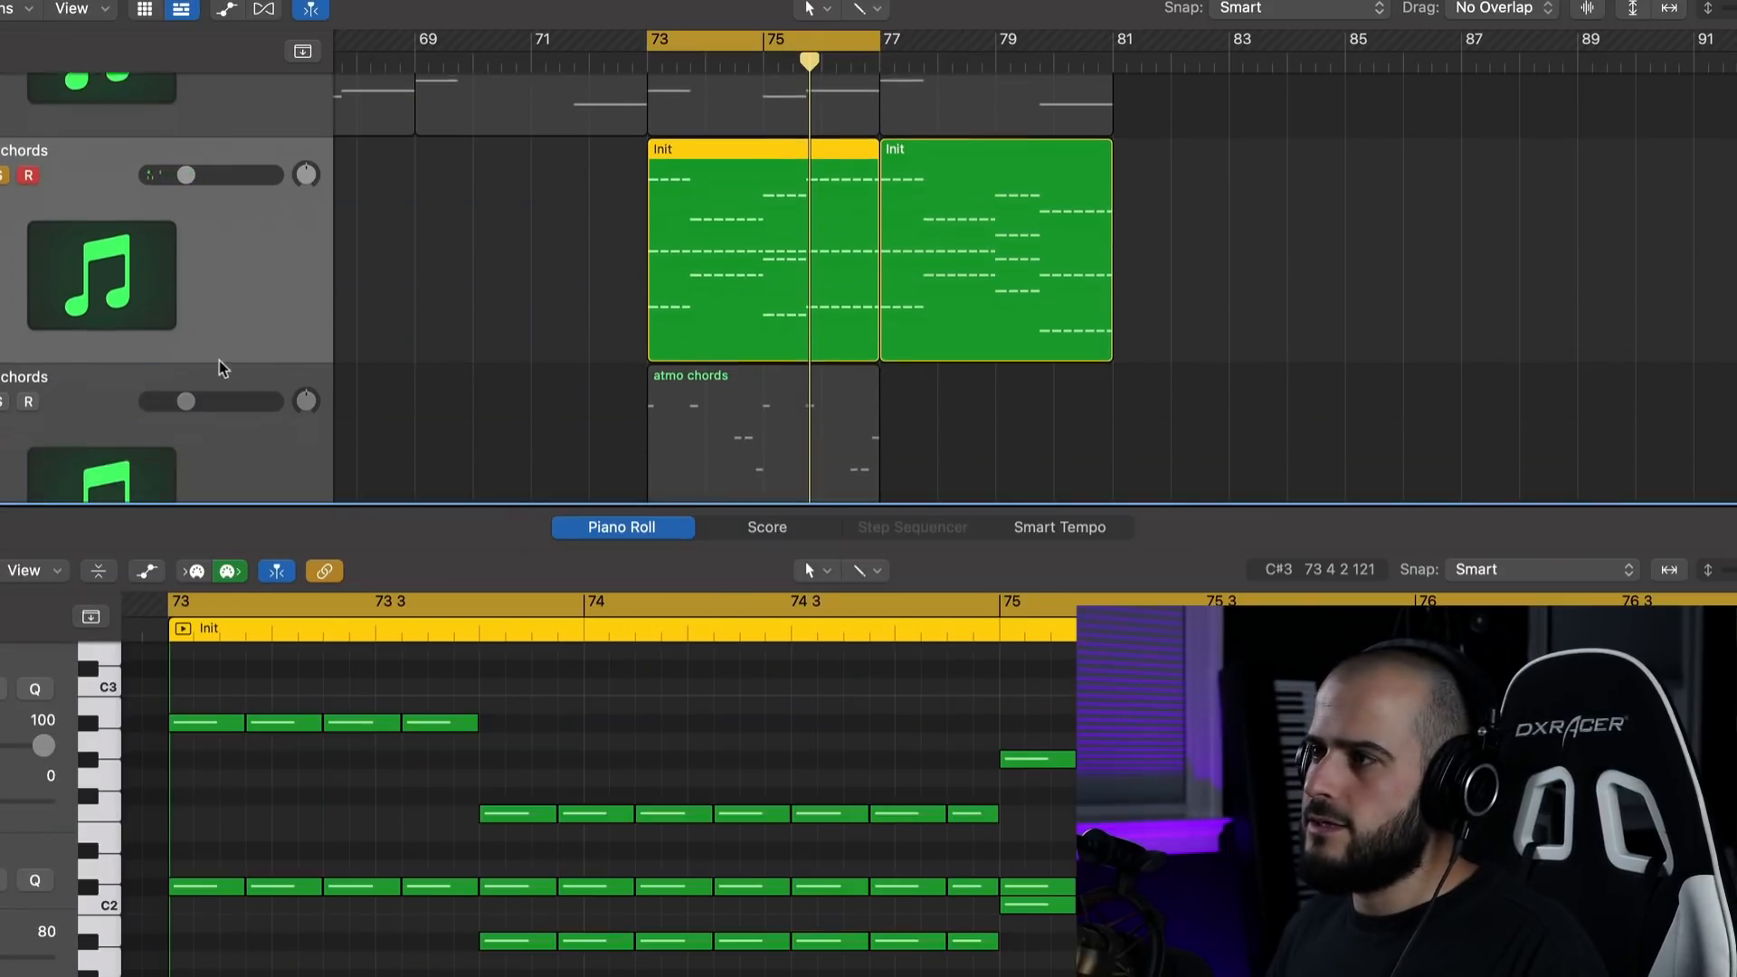
drag(127, 76, 917, 188)
key(space)
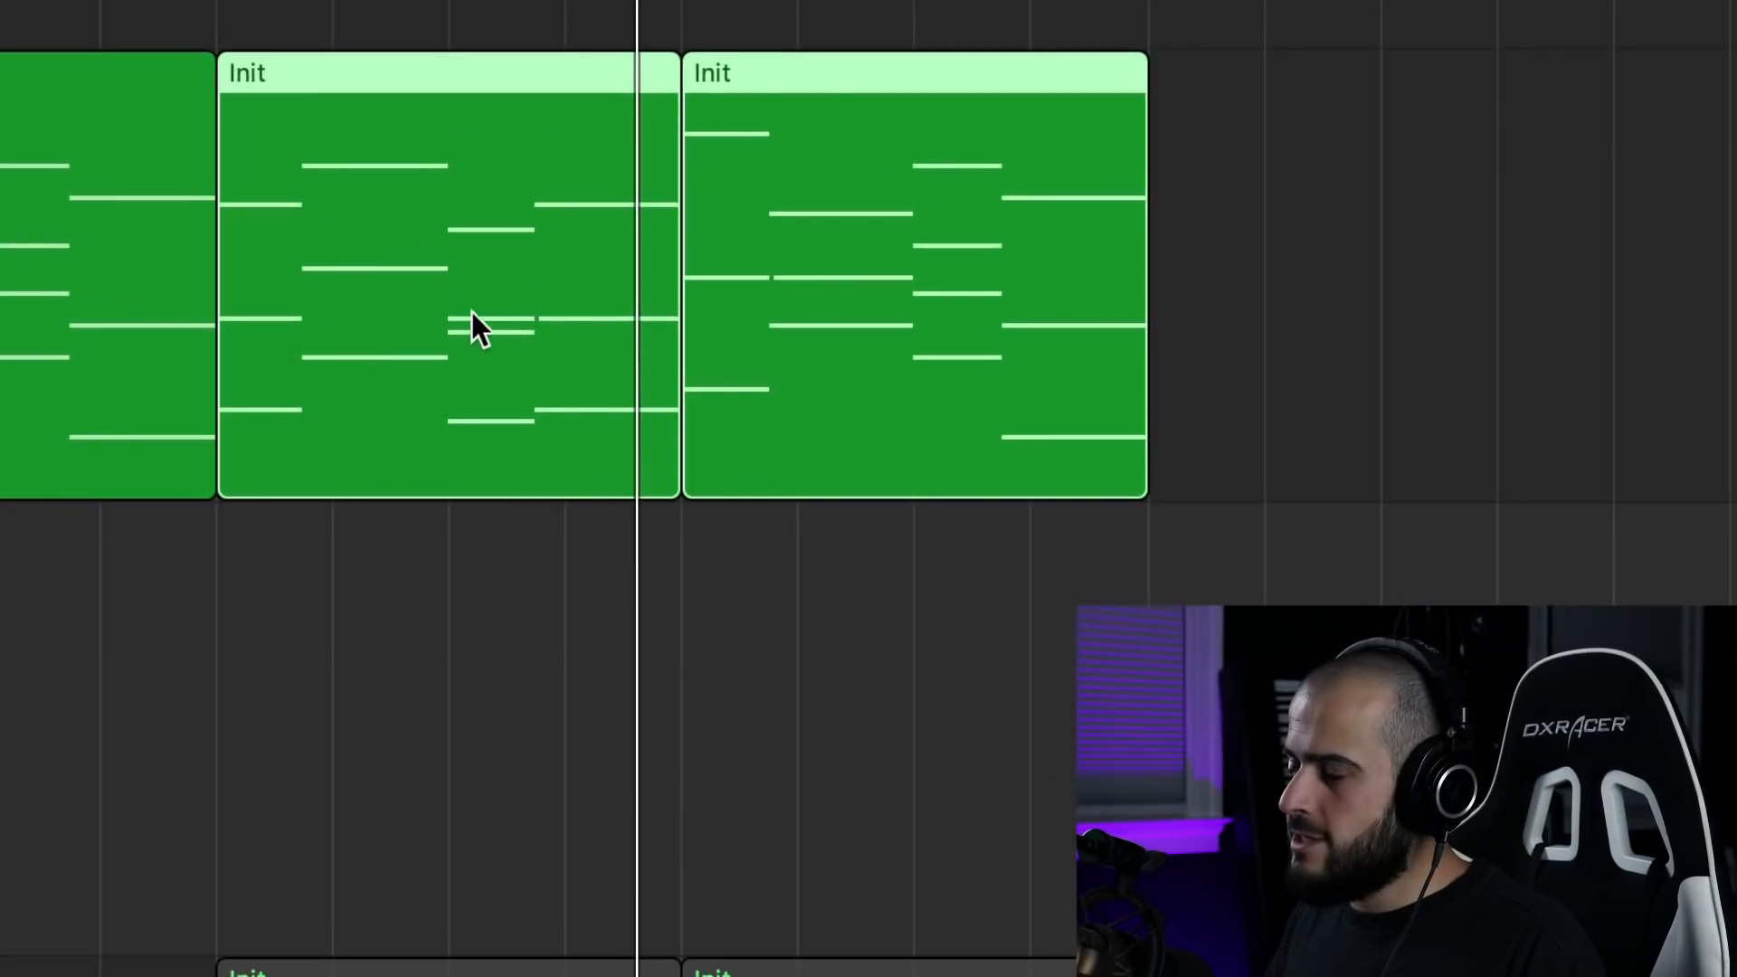
Move the two sustained-chord regions at bars 73–81 onto the empty track below and reset its Serum to the init preset.
drag(467, 339, 476, 692)
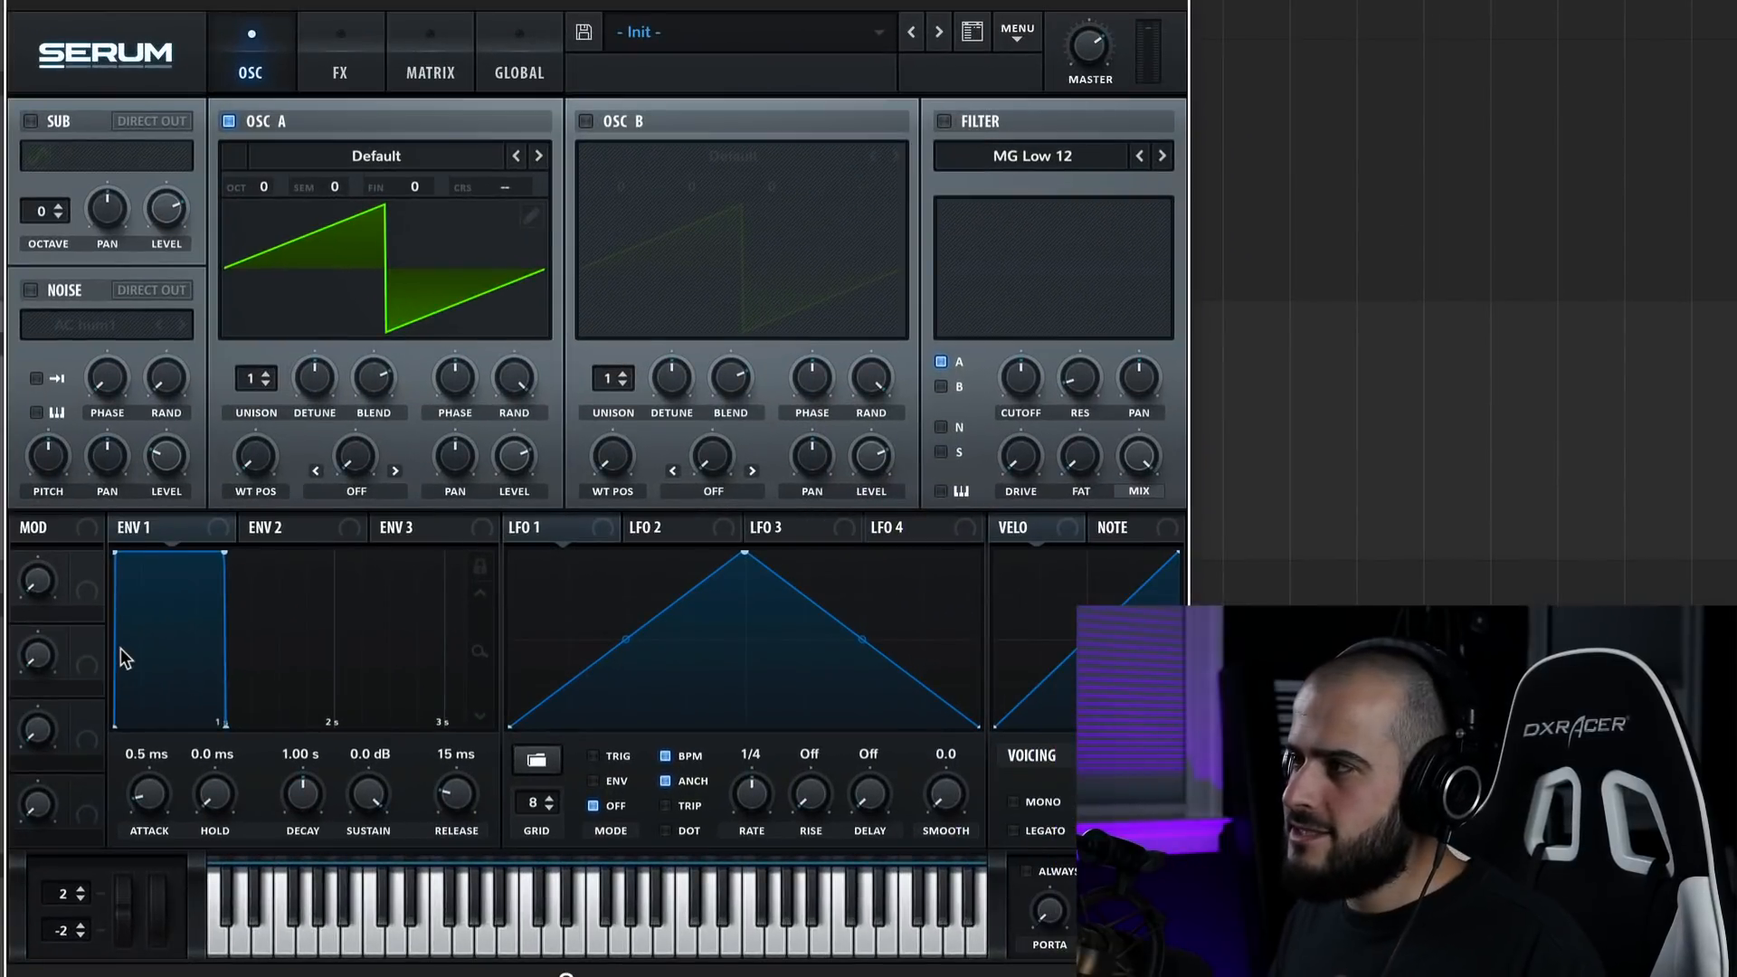
click(1017, 32)
click(1060, 195)
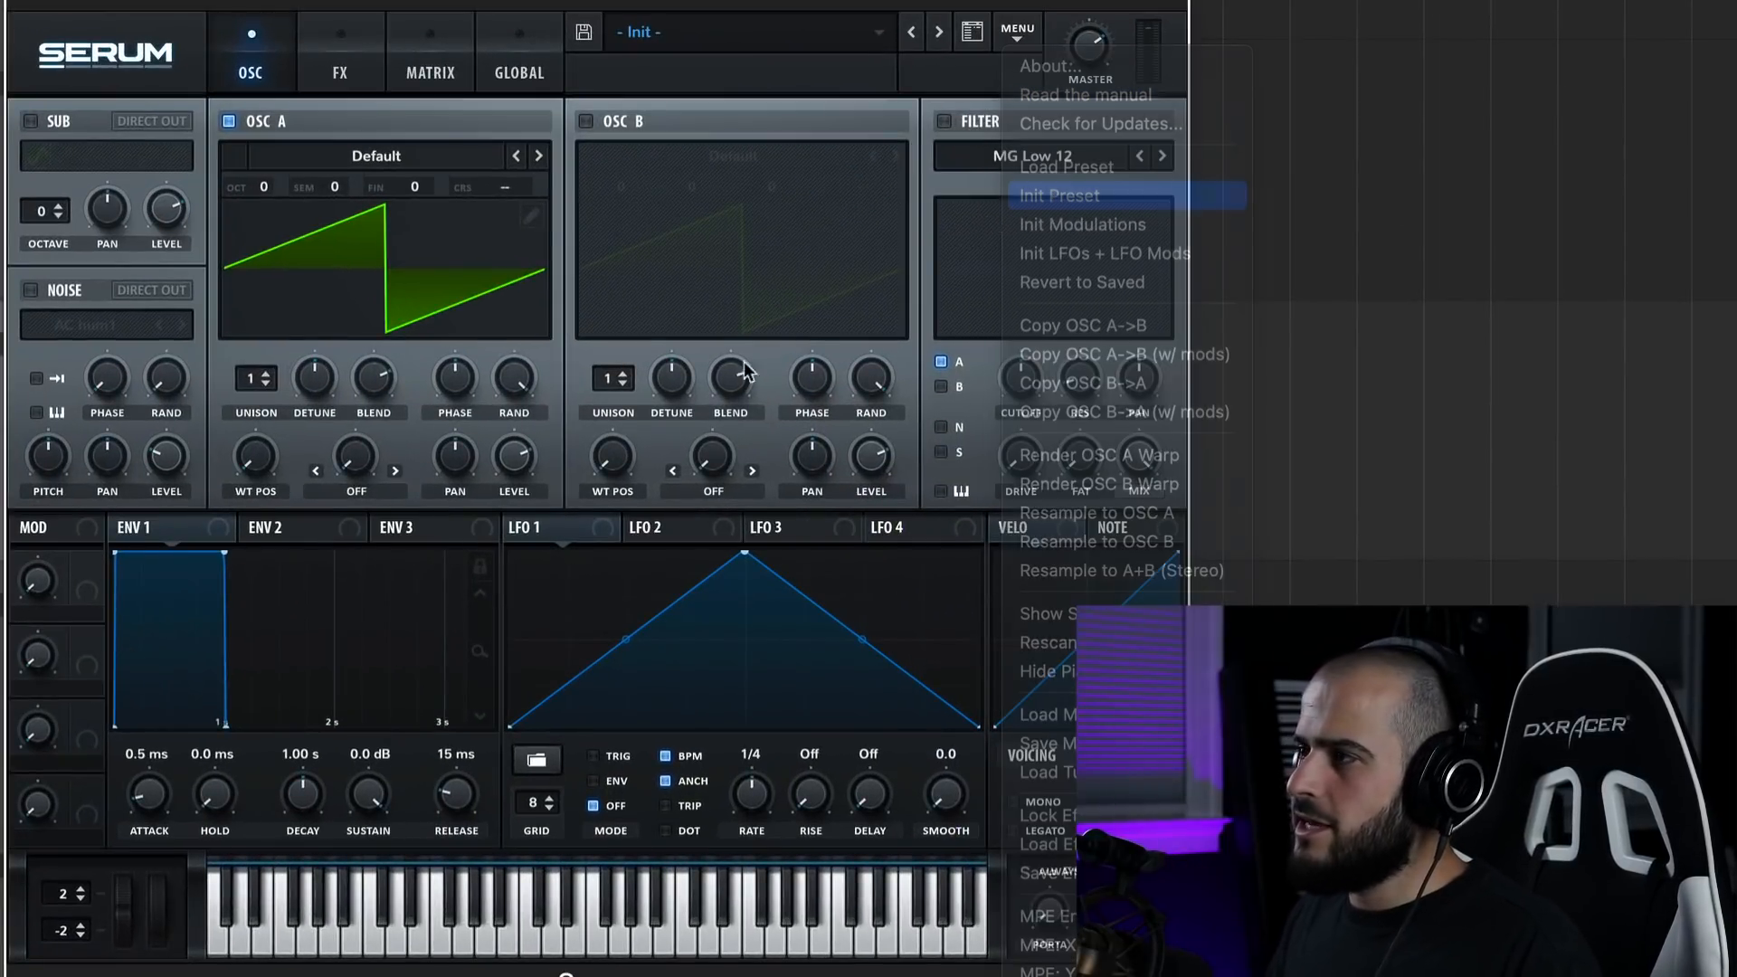
Load the analog Basic Shapes wavetable in OSC A and raise its wavetable position to the saw shape.
click(429, 152)
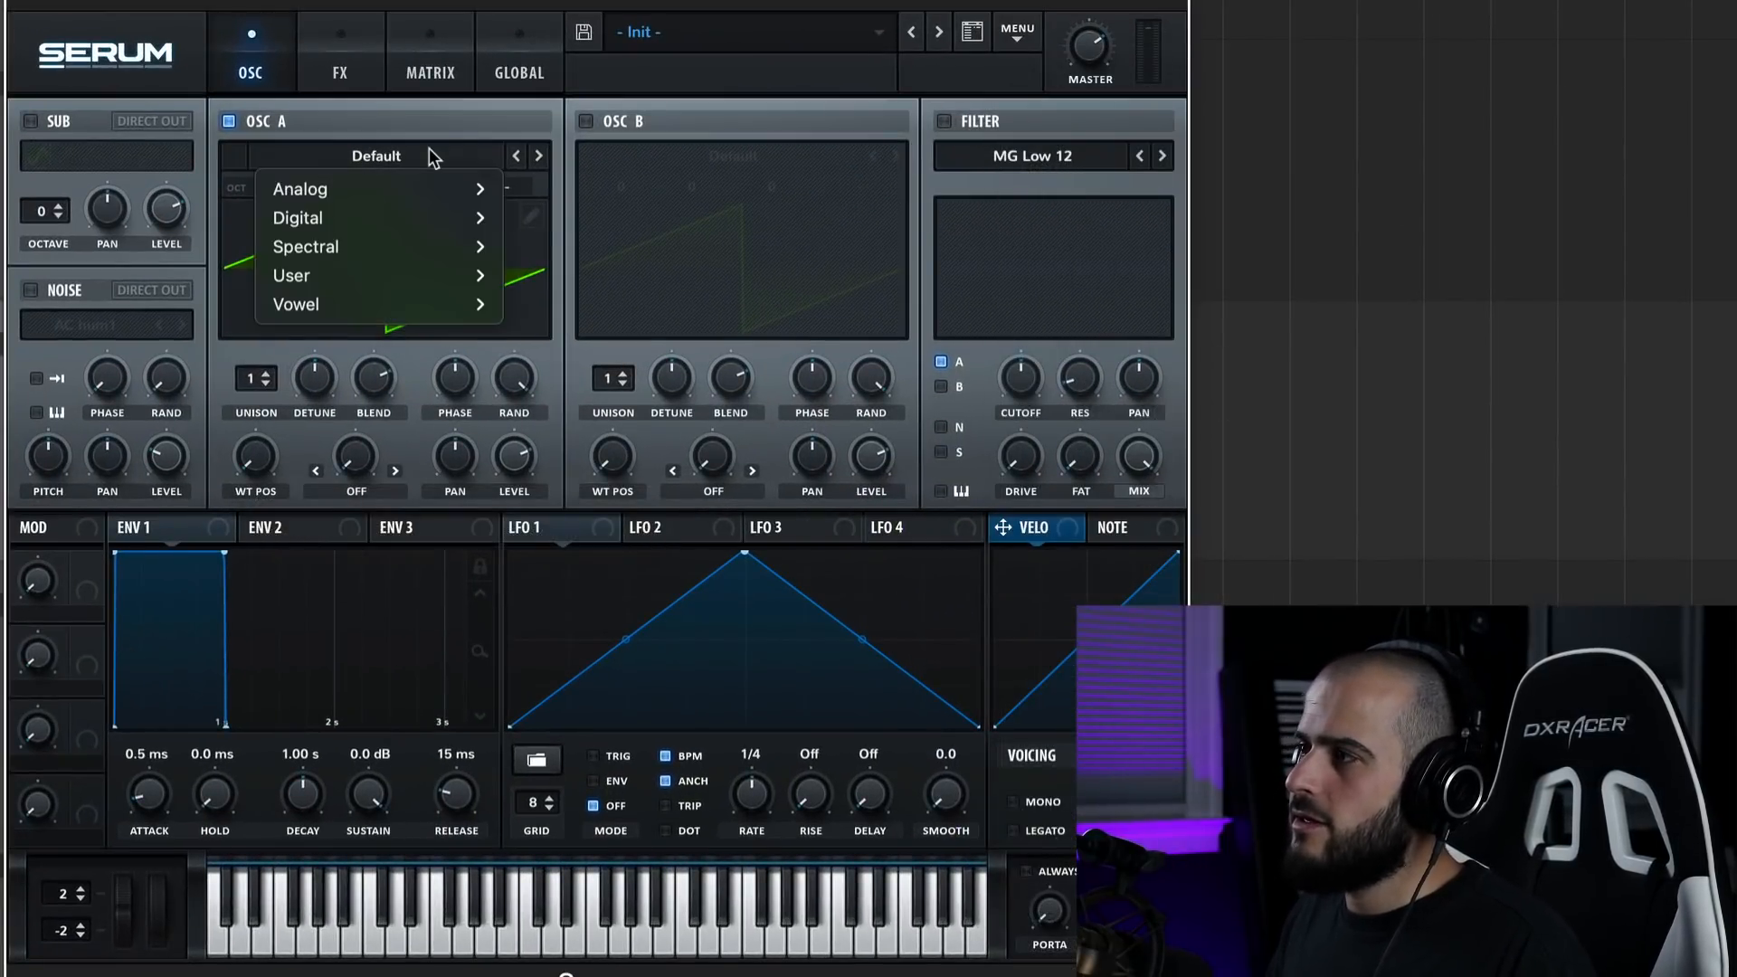
mouse_move(427, 186)
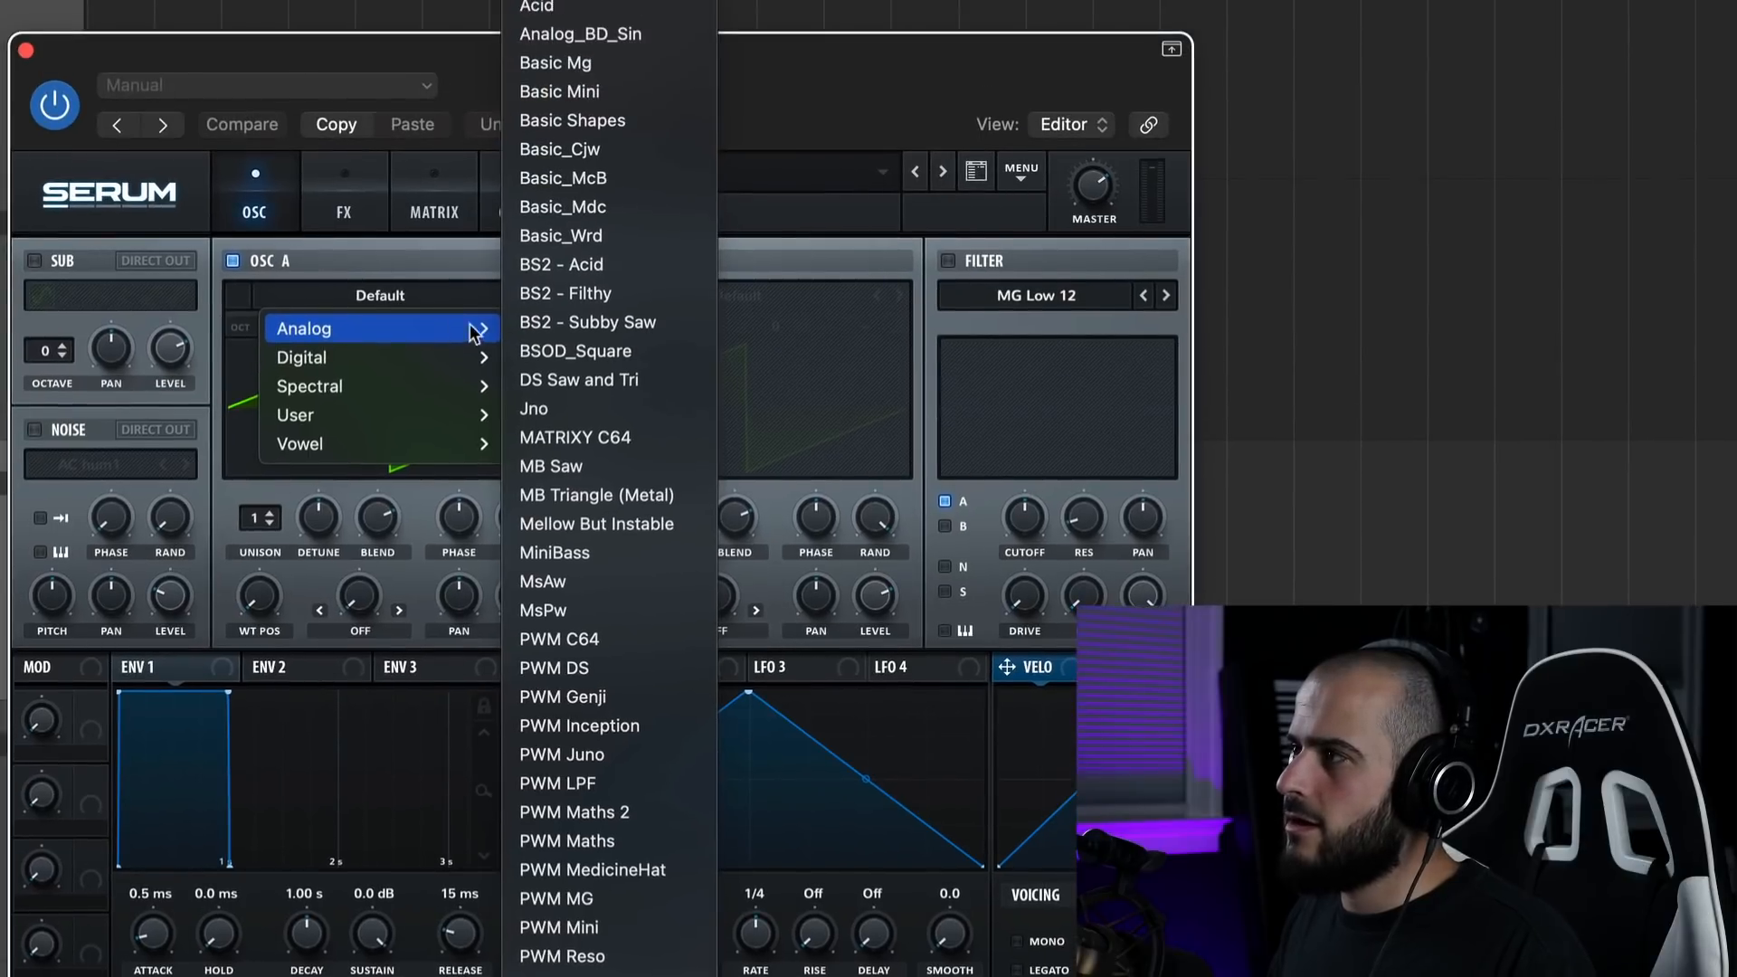
click(604, 121)
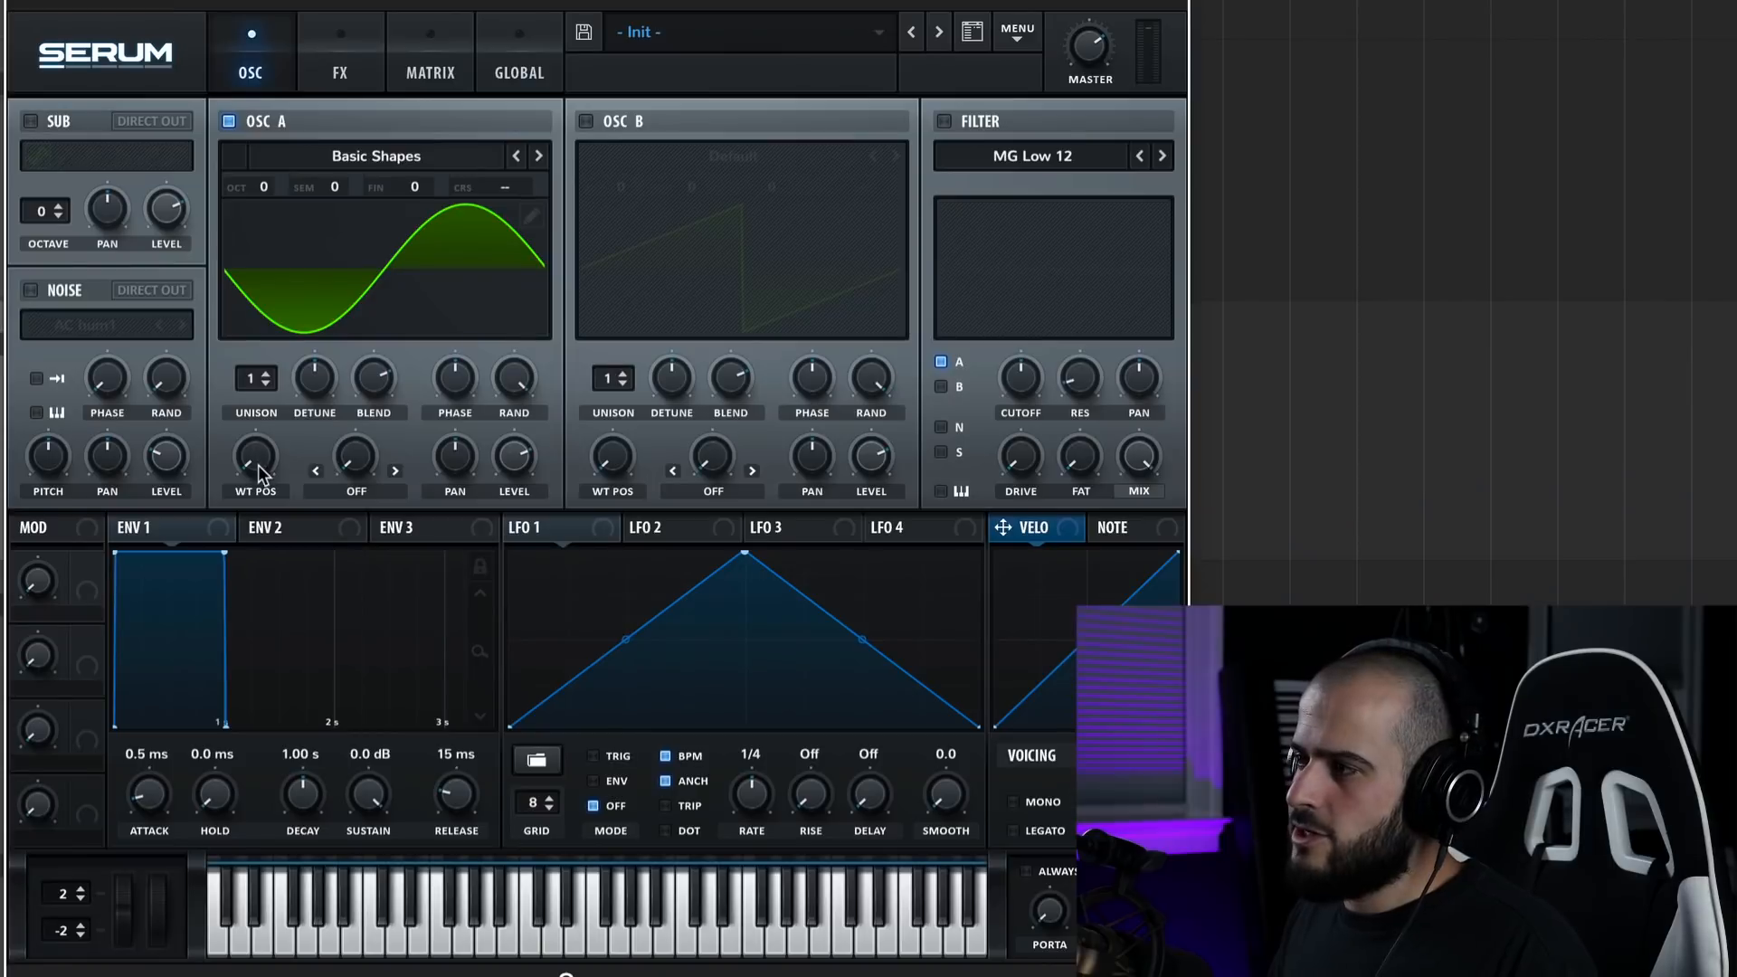
drag(253, 494, 259, 408)
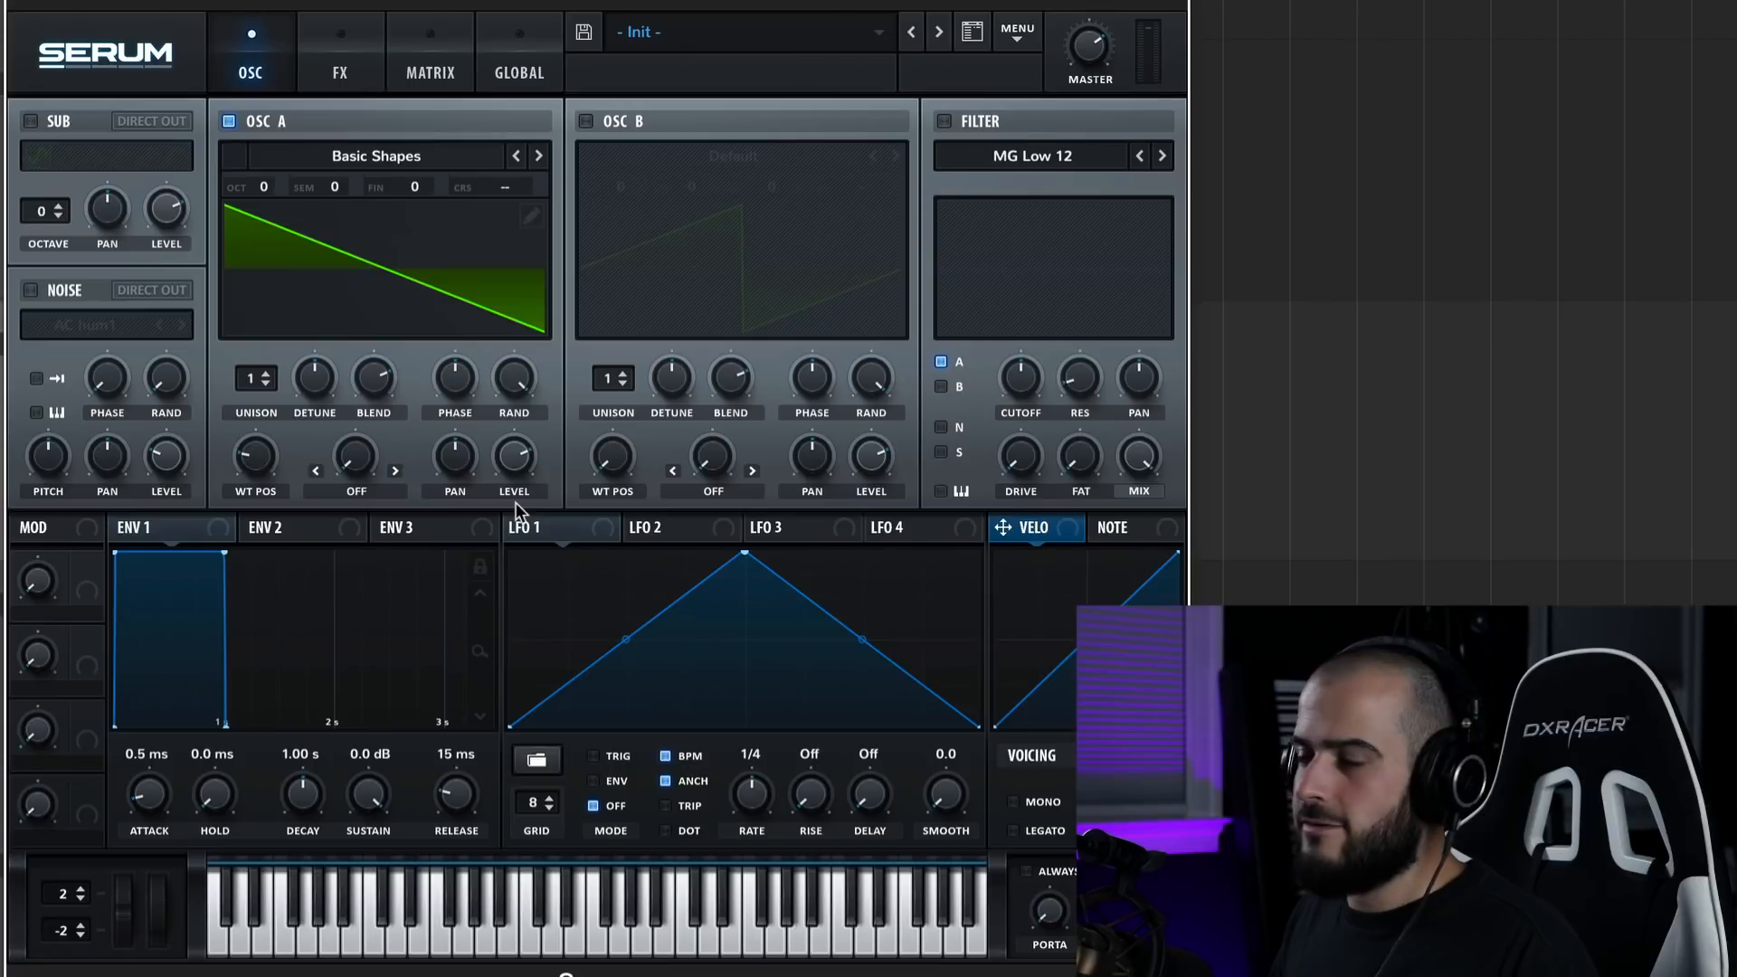
Enable the Serum filter, change its type to MG Low 24, and play back the layered chords.
click(943, 120)
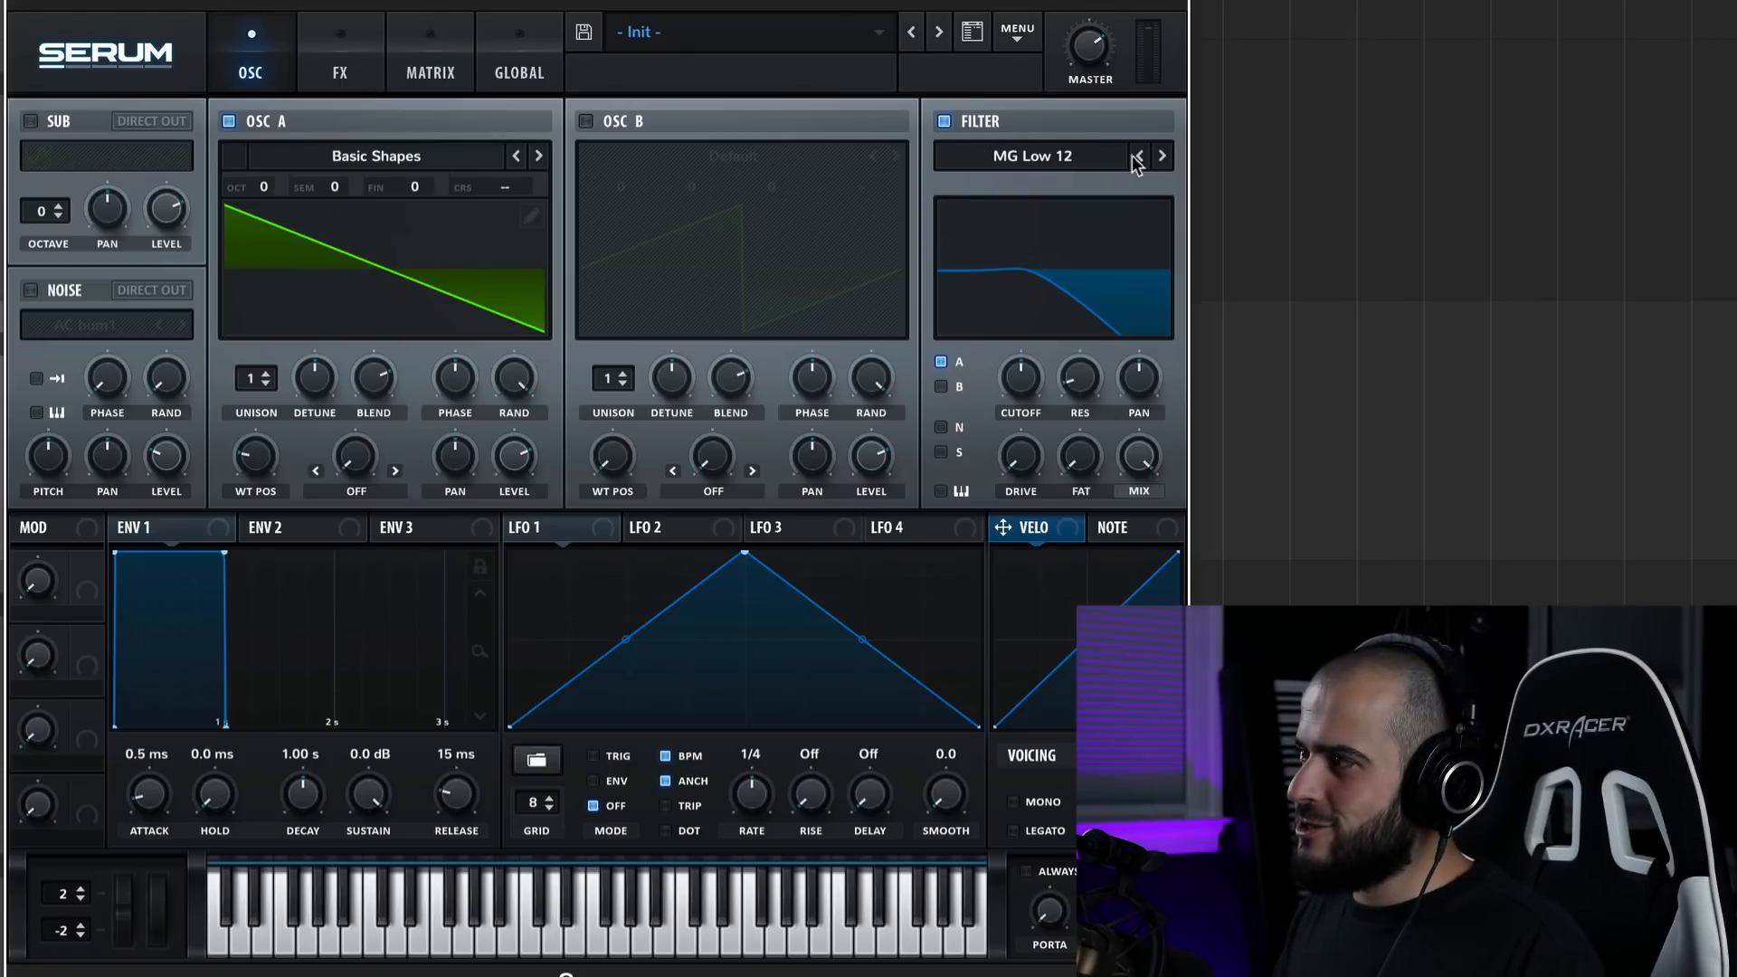
click(1162, 157)
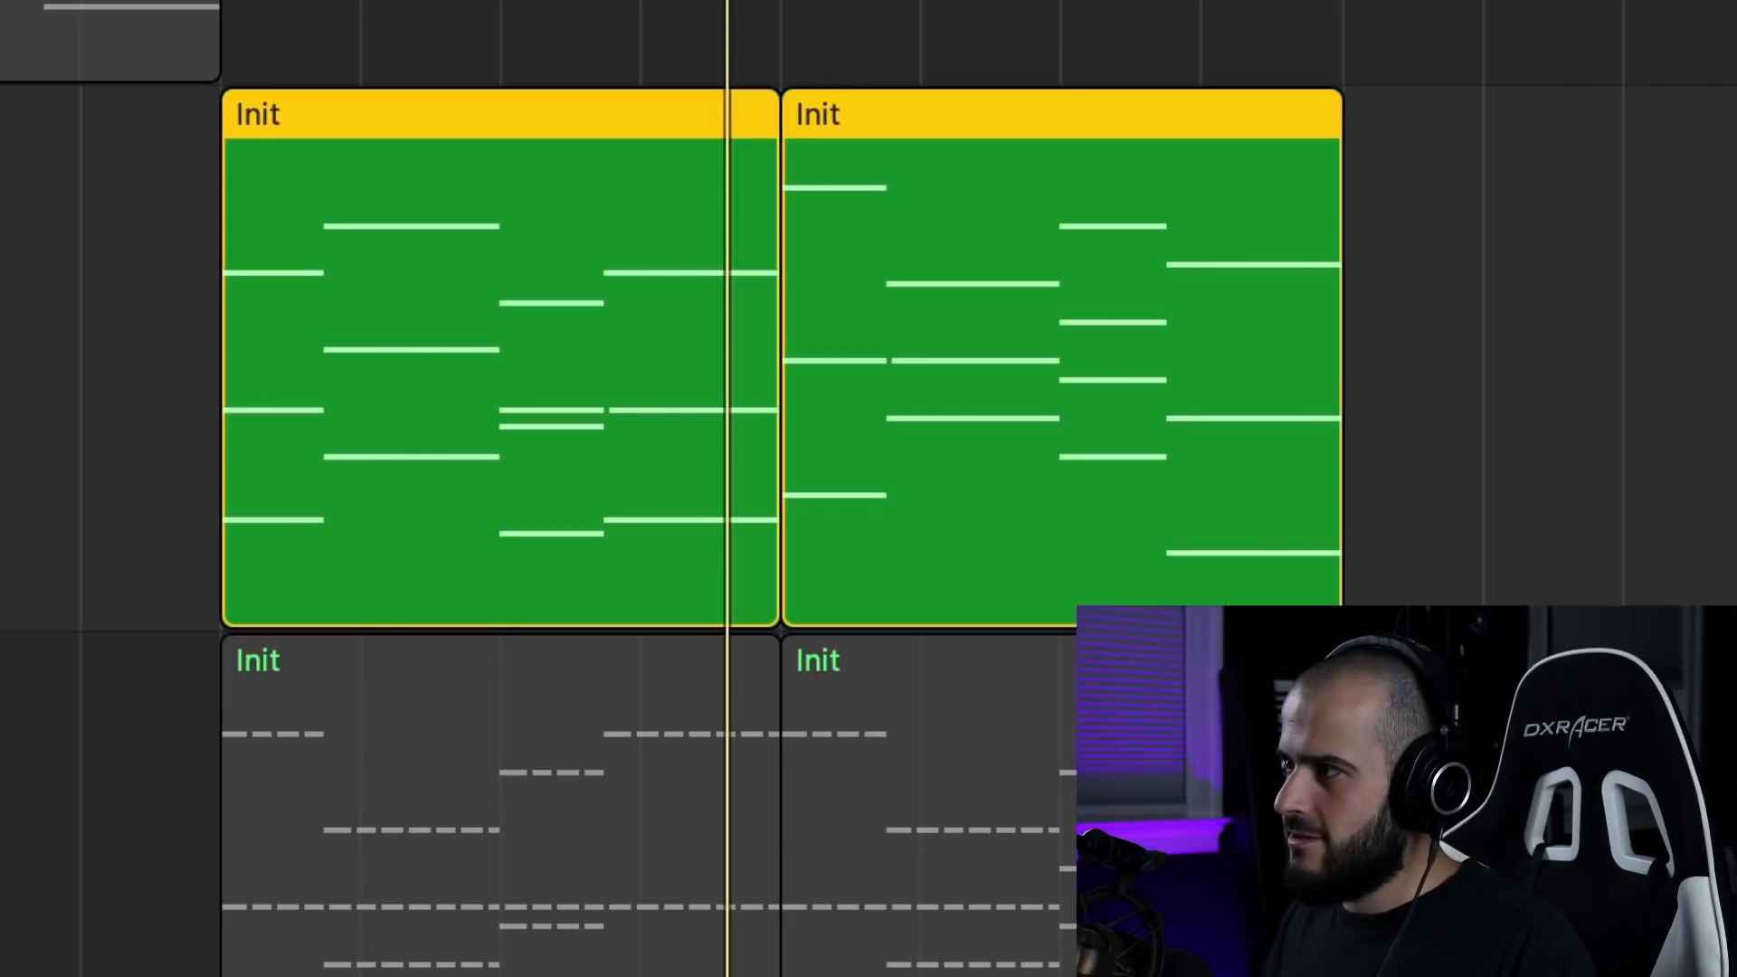
key(space)
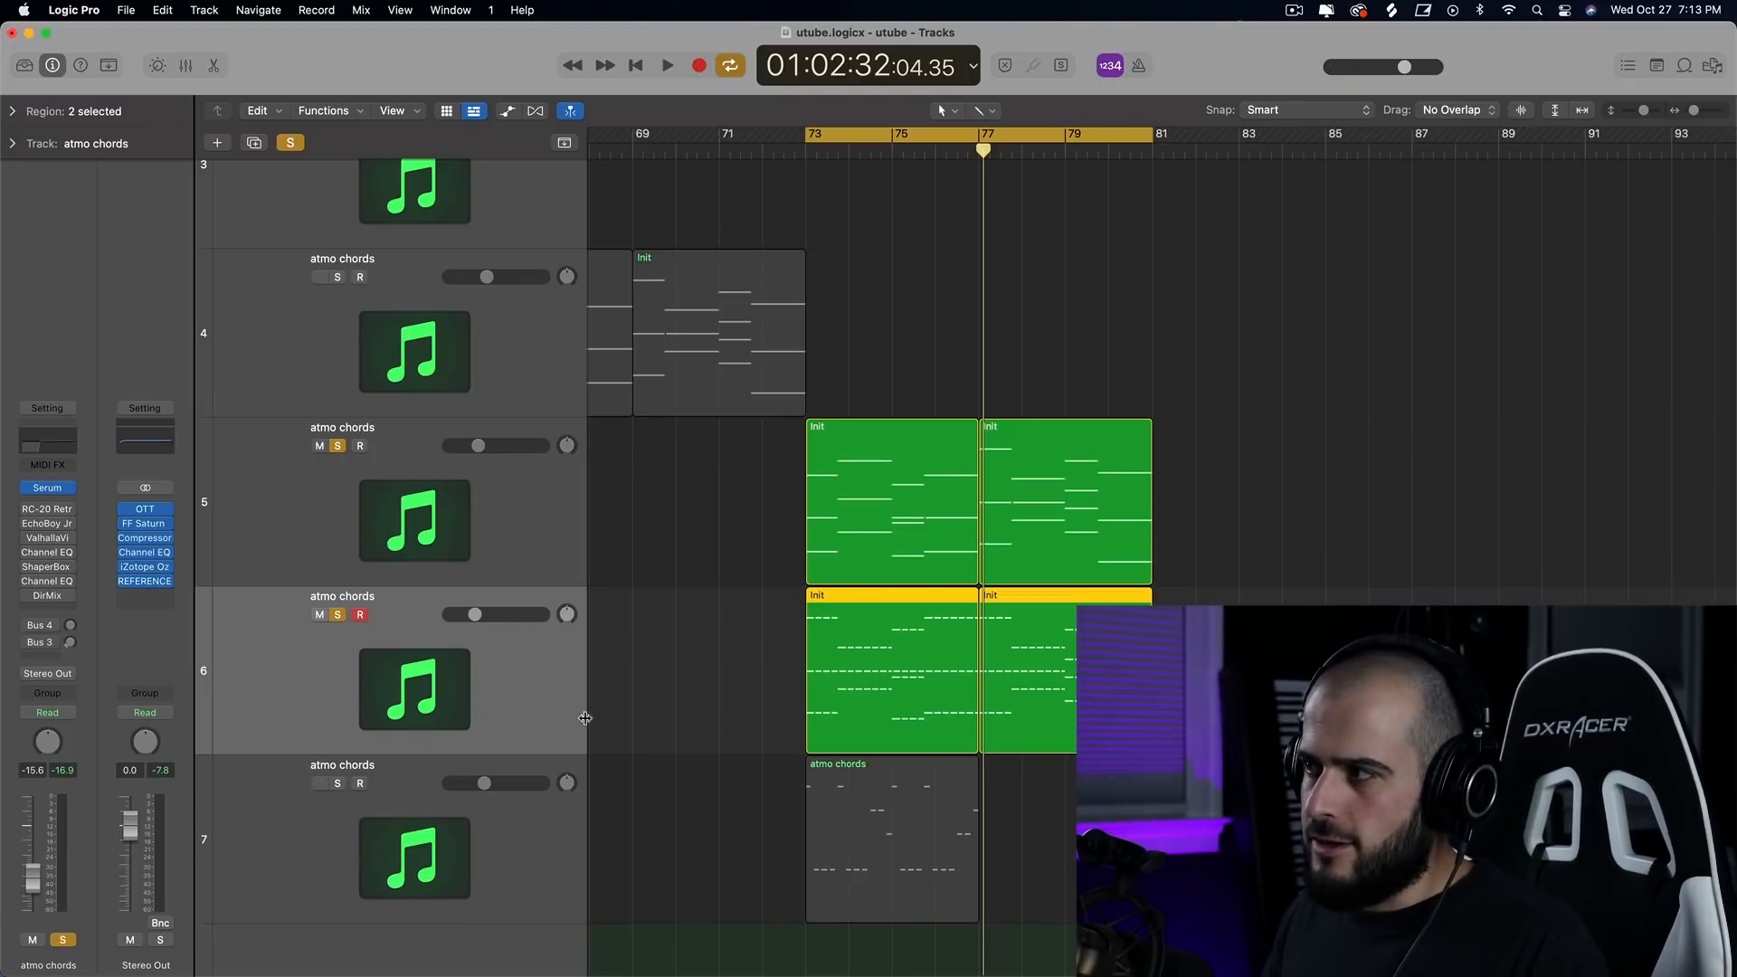
Set OSC A of the sustained chords' Serum to 8 unison voices and play back the result.
drag(744, 668, 1022, 665)
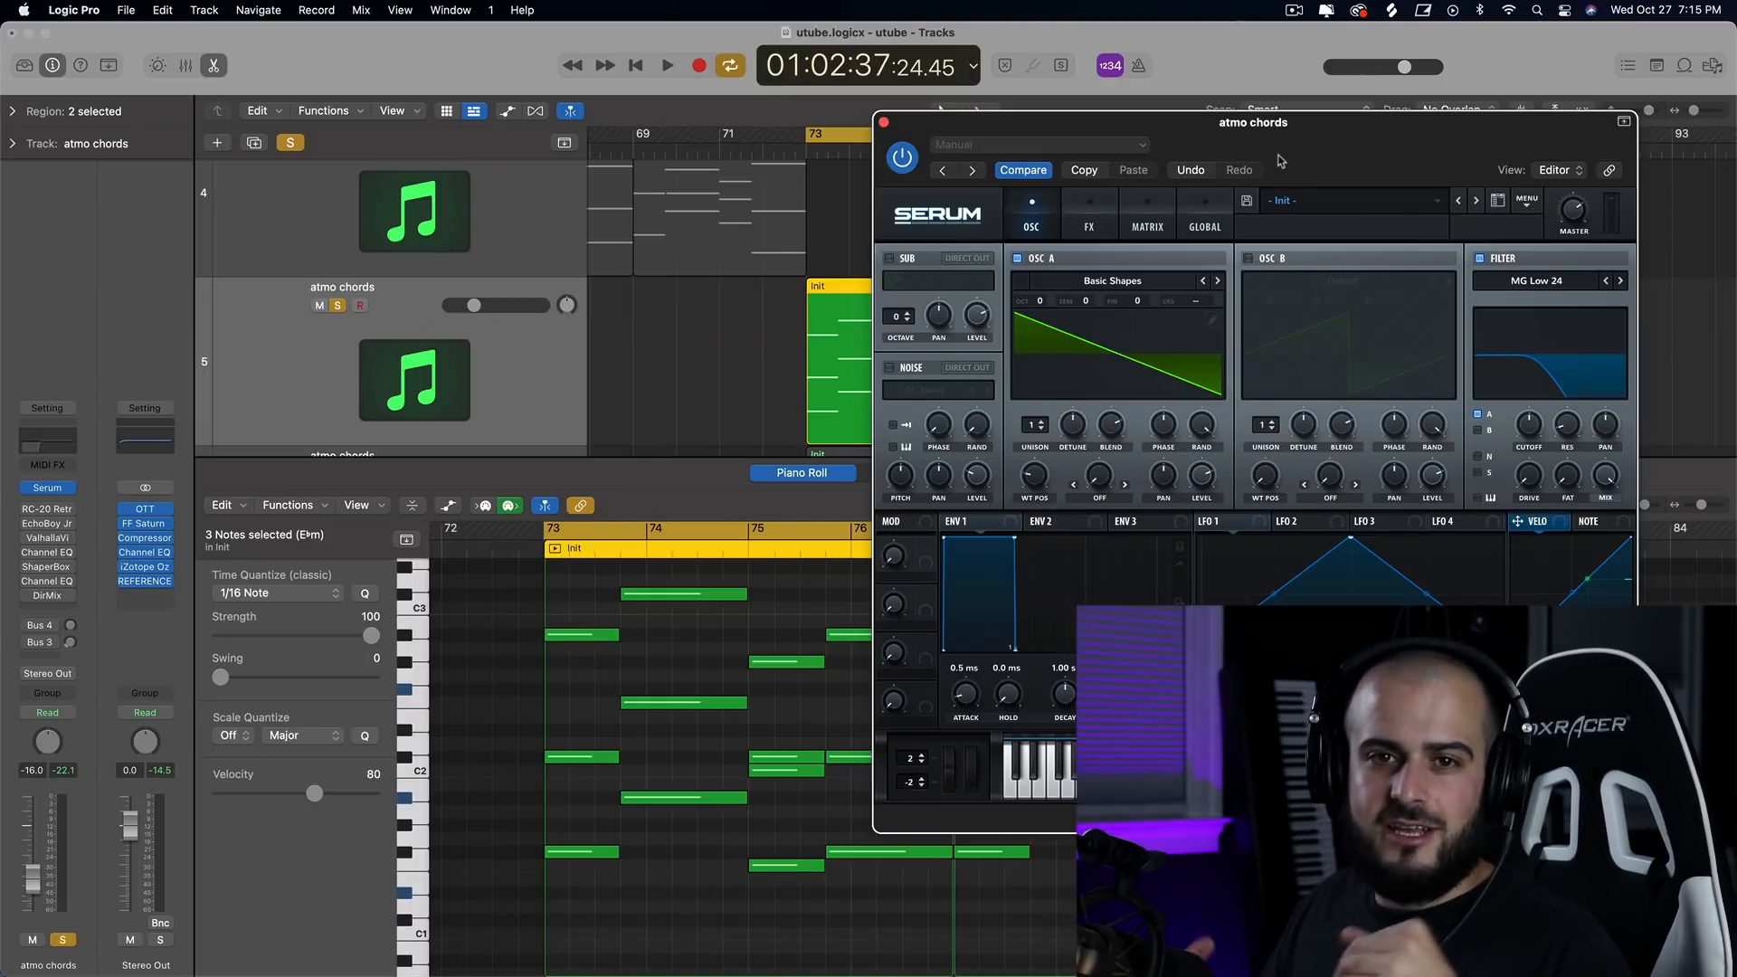
click(1037, 433)
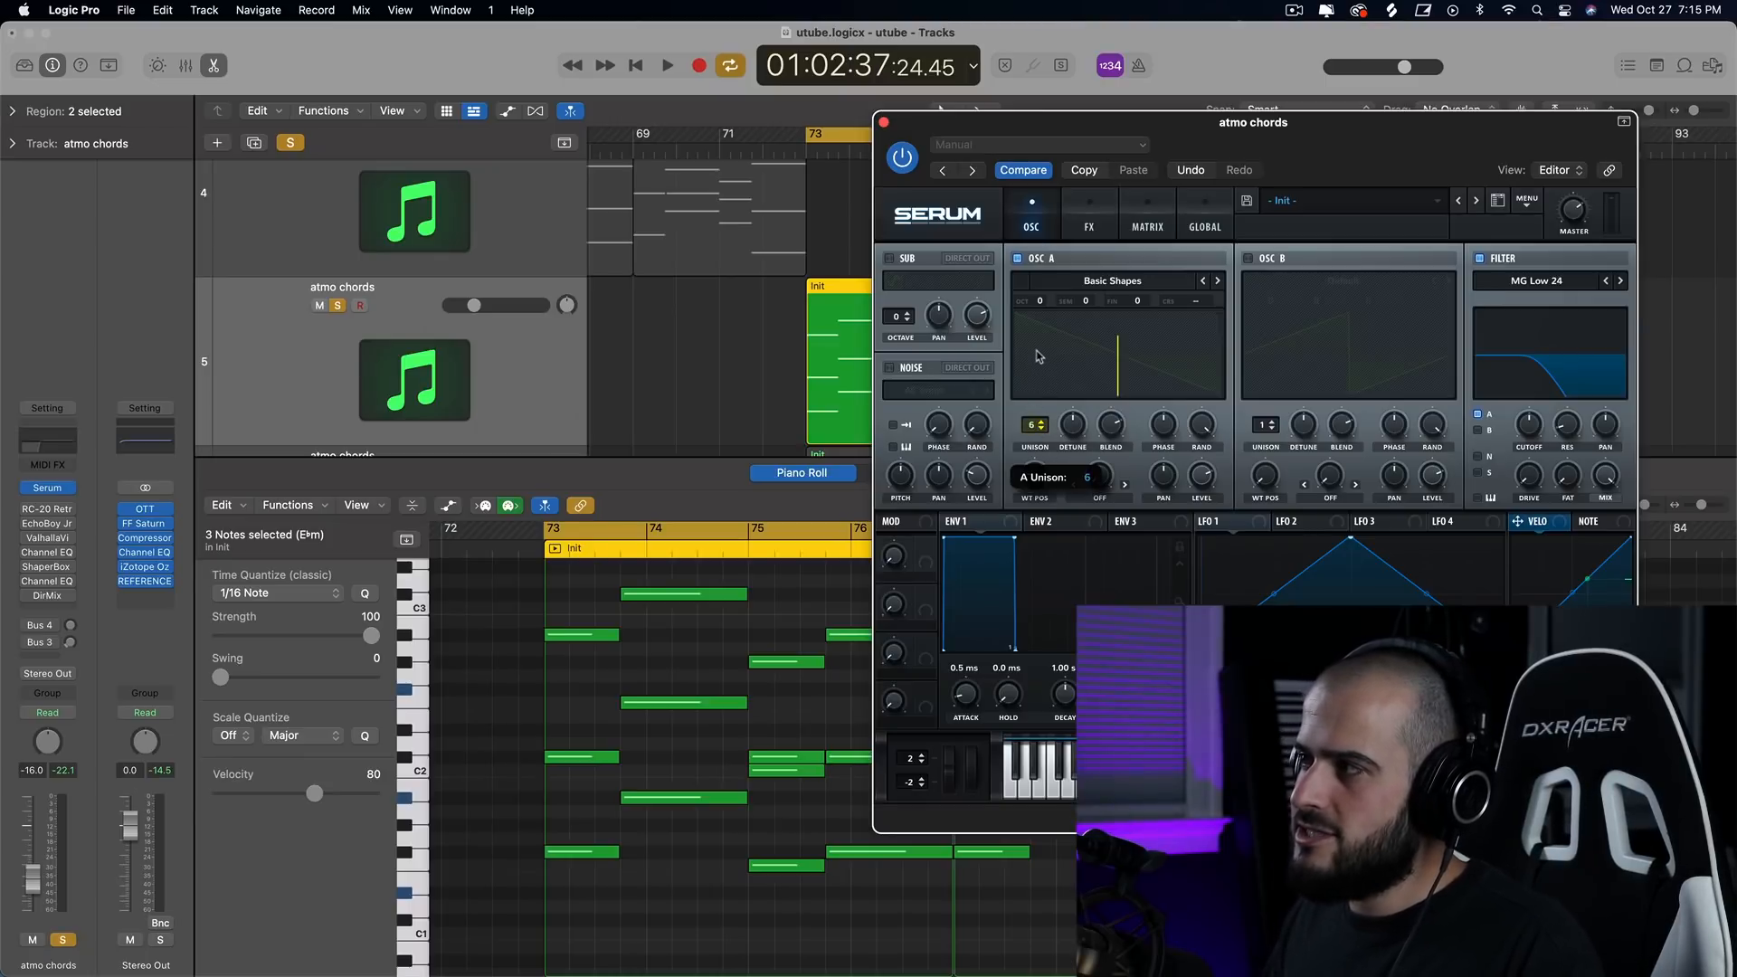
drag(1041, 342, 1042, 346)
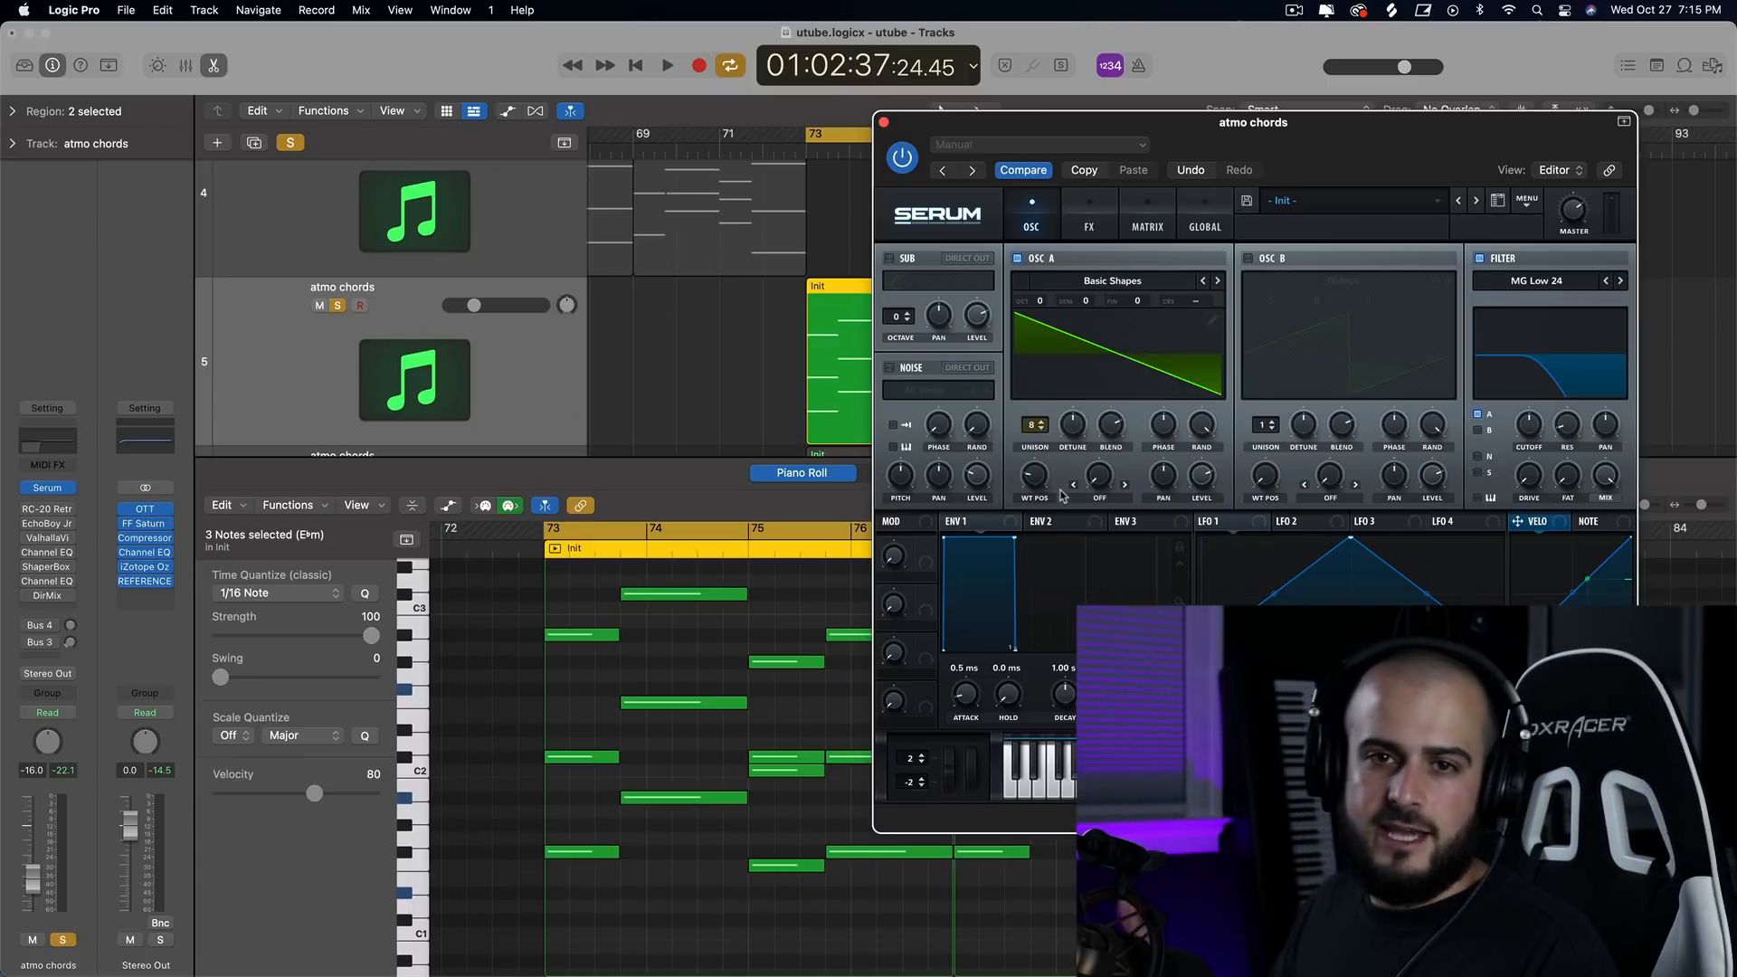
key(space)
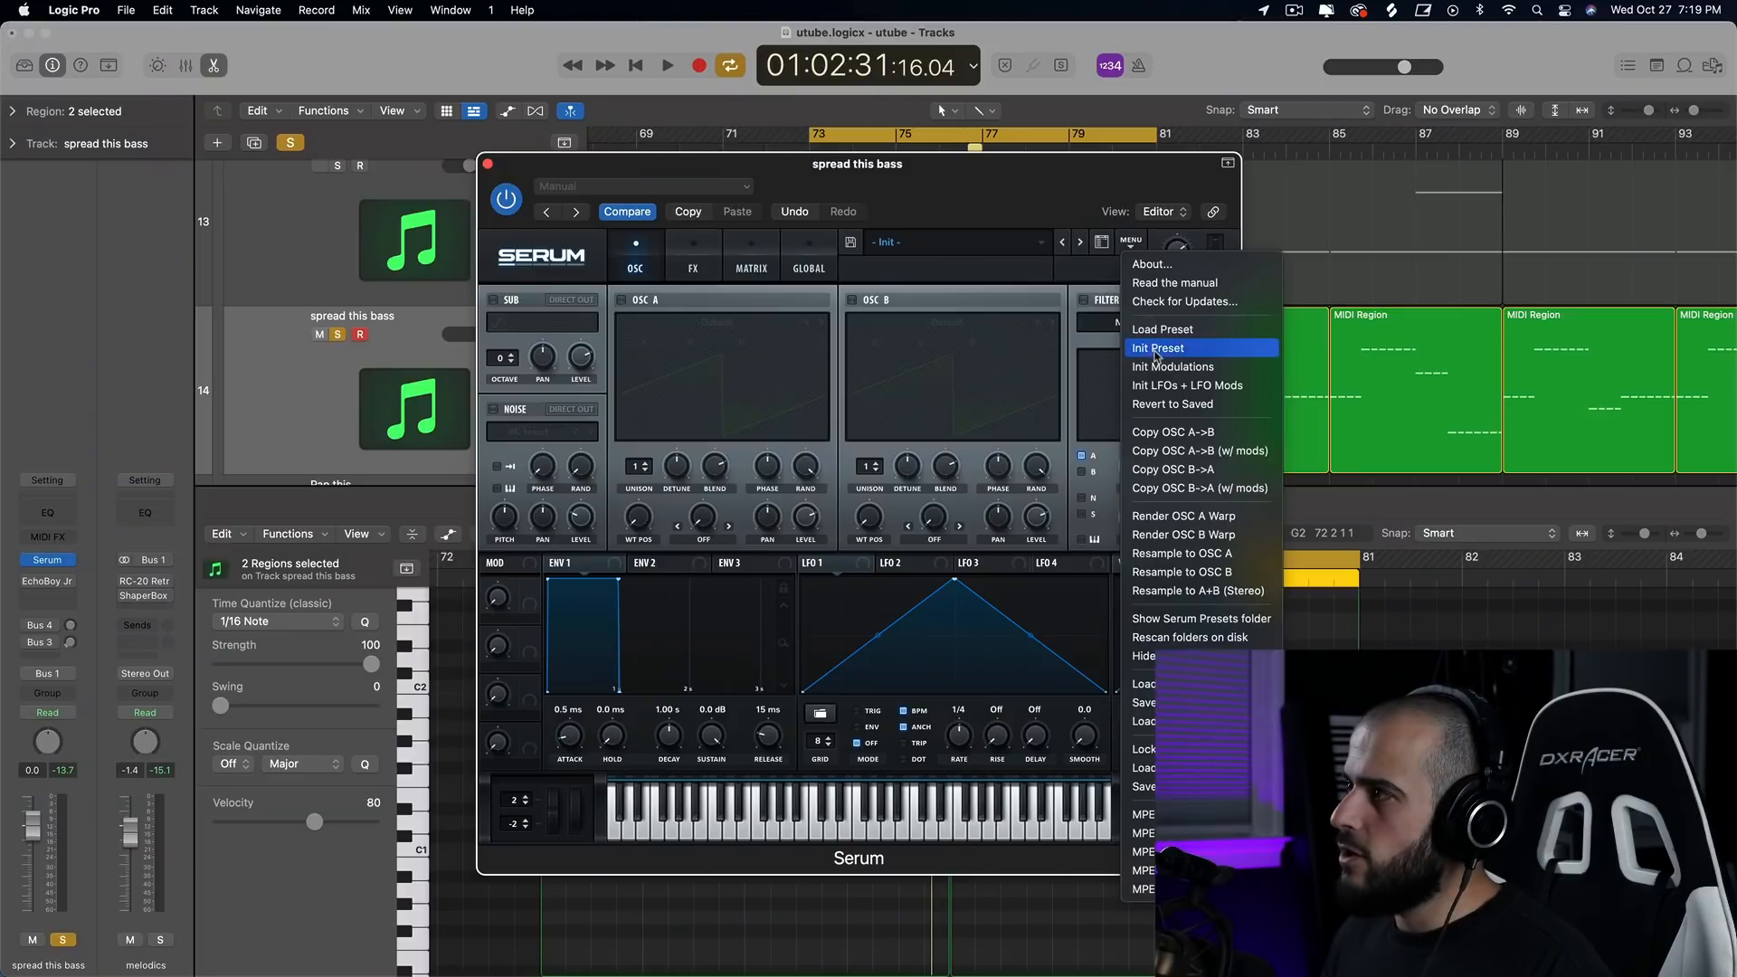
Reset Serum on the spread this bass track to the init preset and load the analog Basic Shapes wavetable in OSC A.
click(1158, 350)
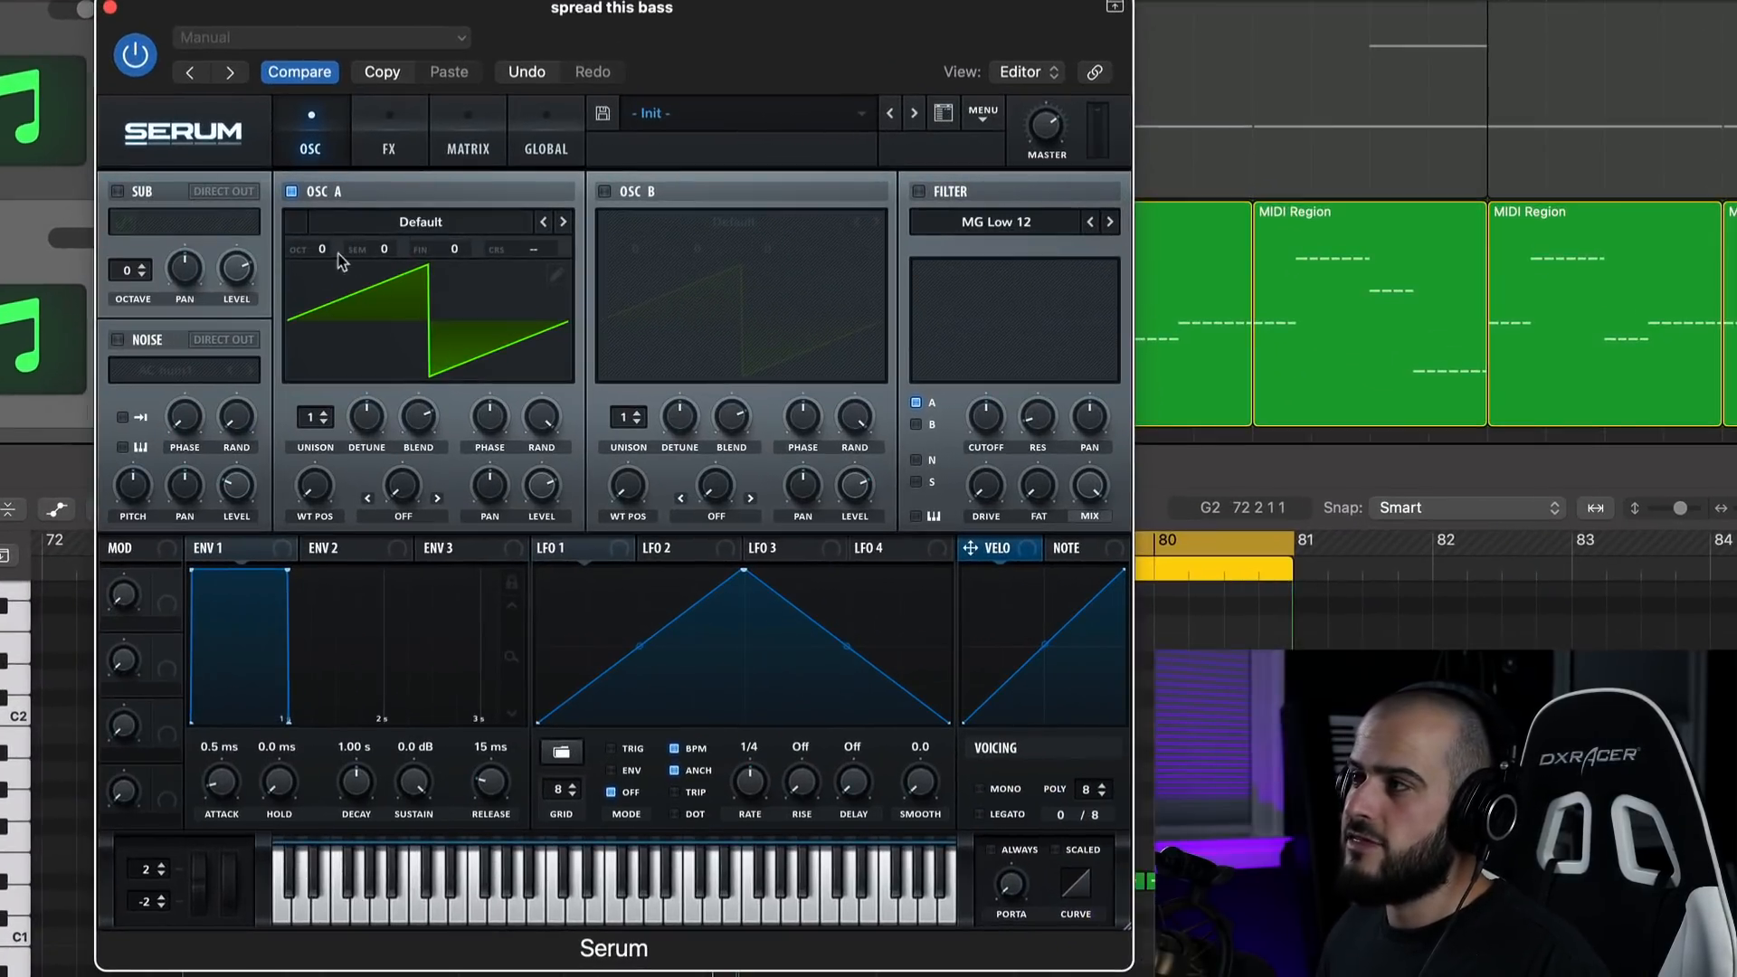
click(391, 230)
mouse_move(443, 250)
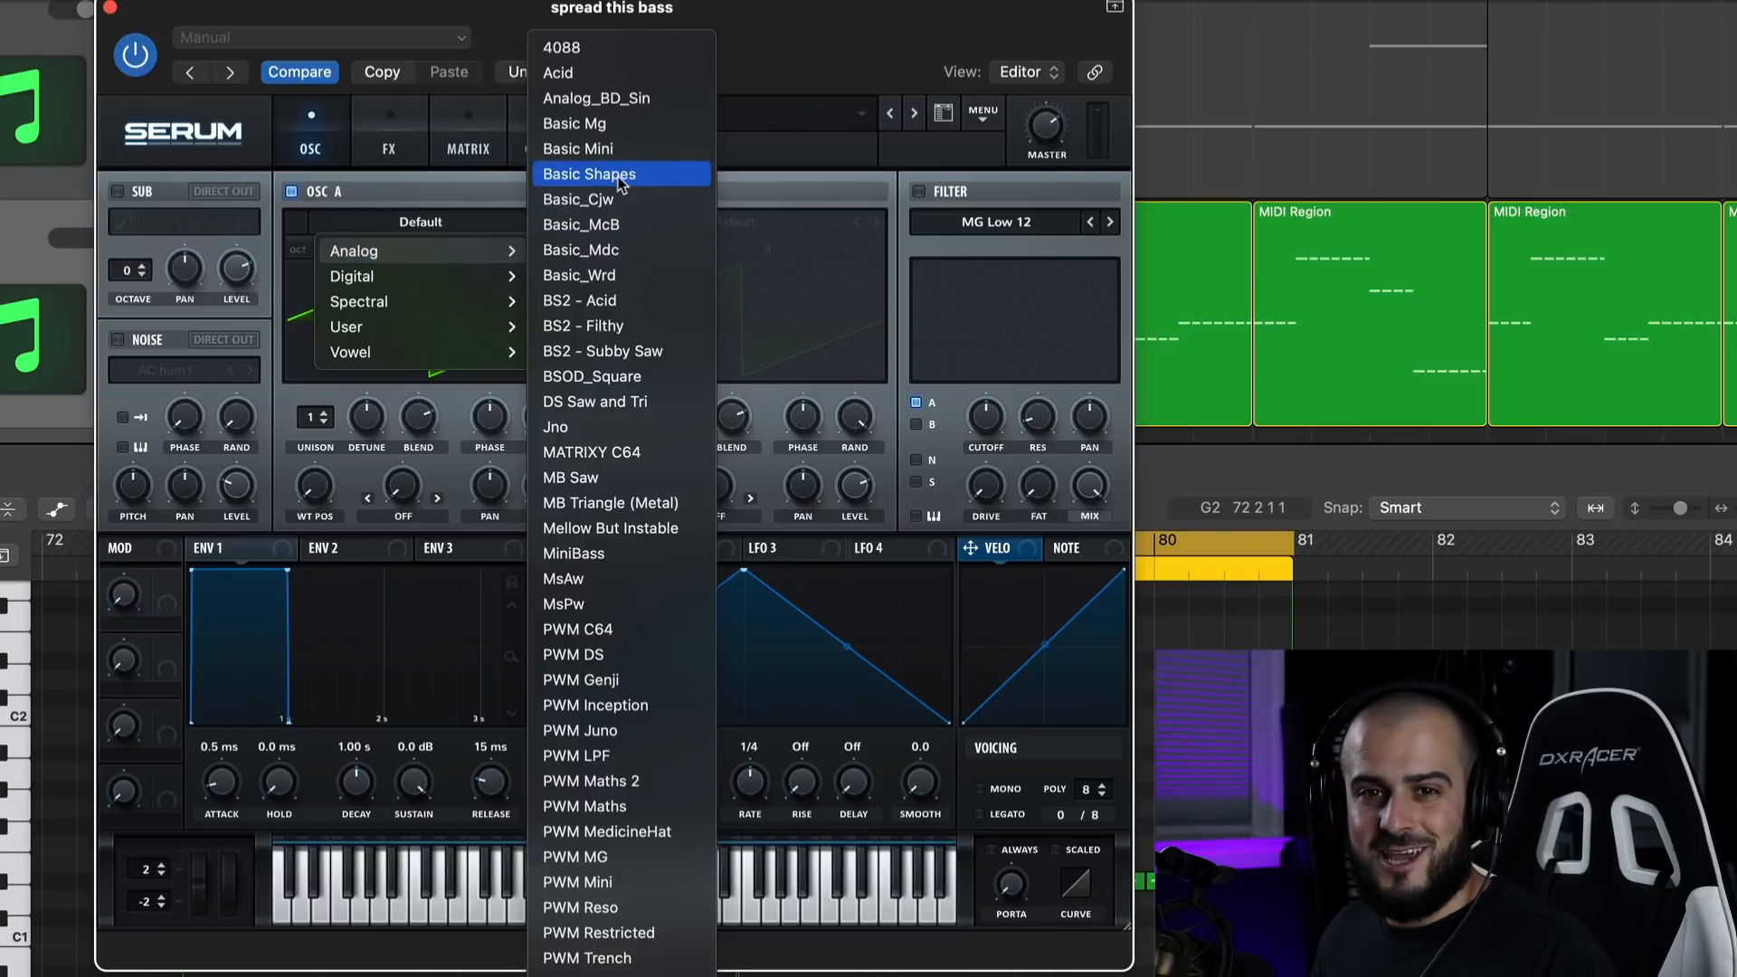
click(589, 173)
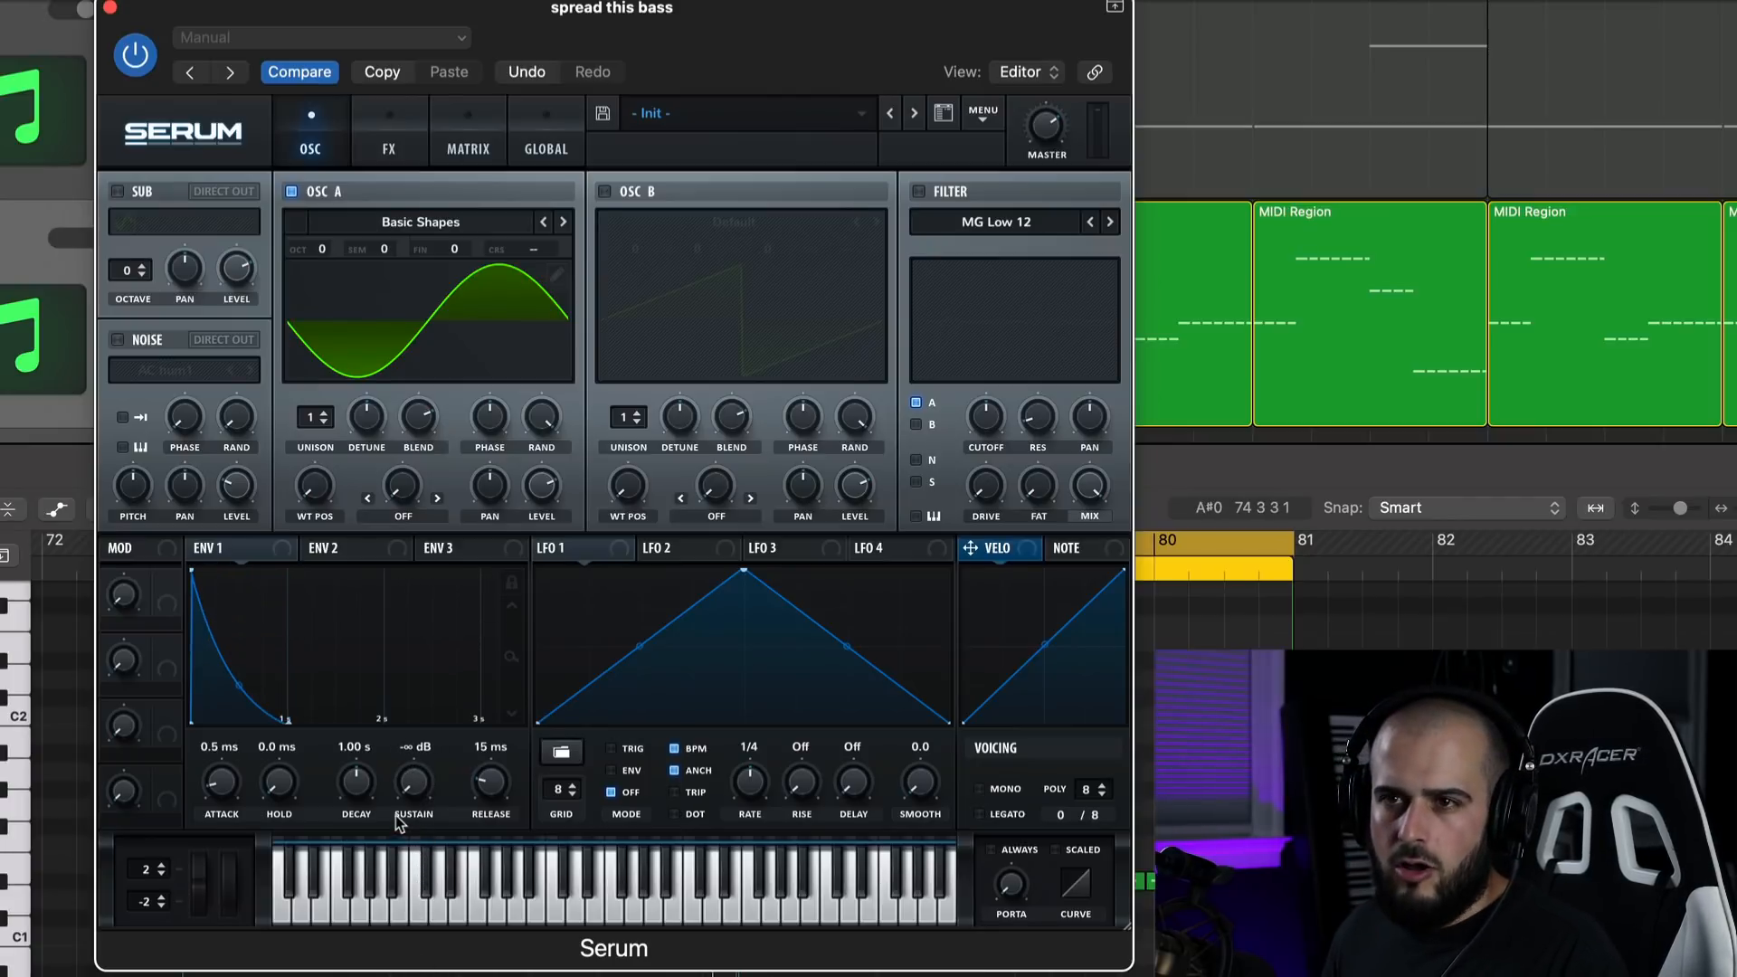
Shape the bass pluck's Env 1 with a 6 ms attack, 449 ms decay and 45 ms release, and lower OSC A to octave -1.
key(space)
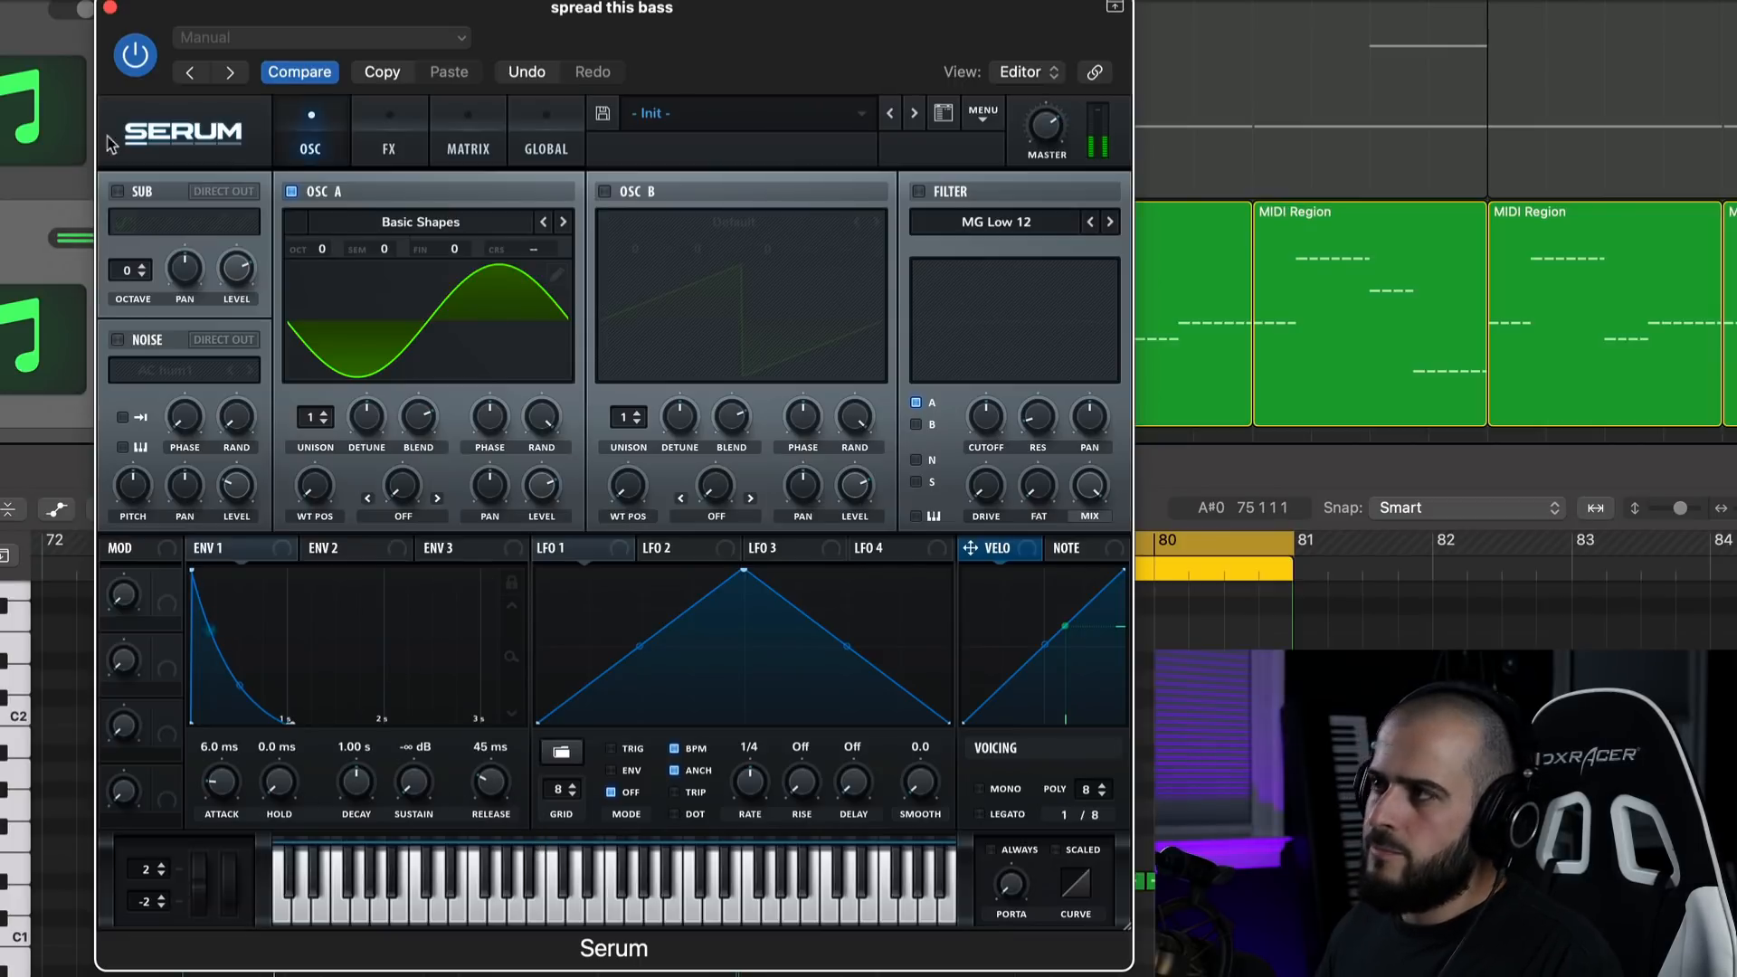
click(110, 7)
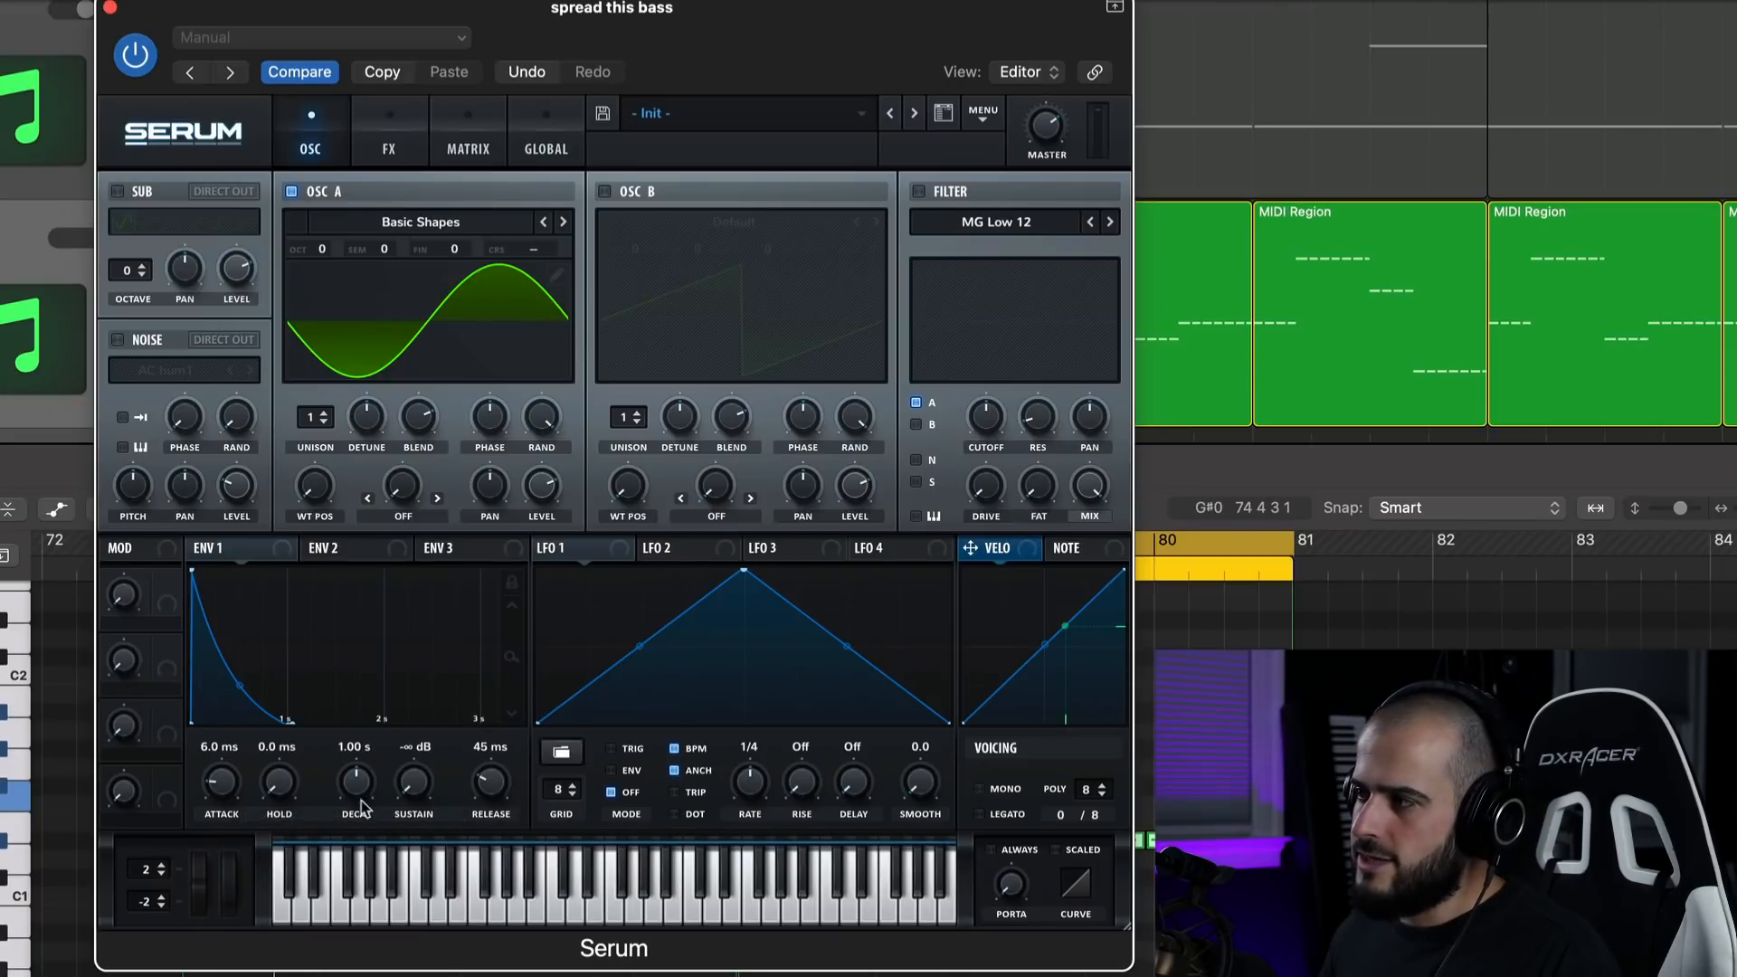
drag(357, 785, 353, 800)
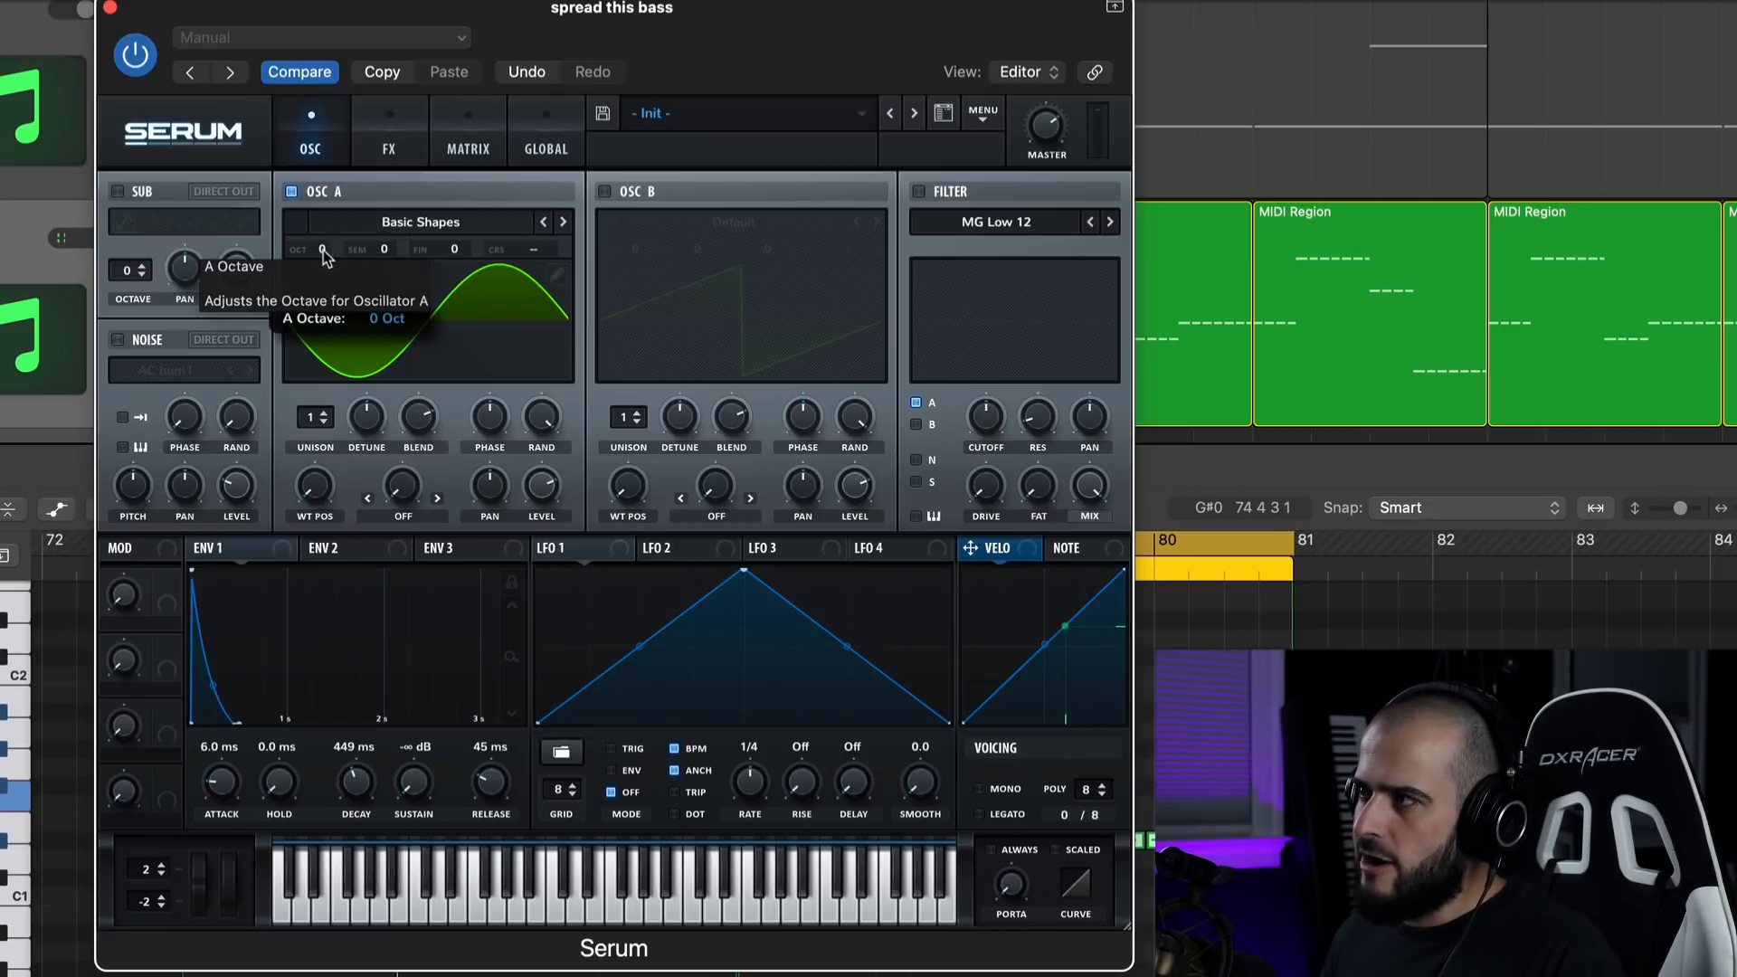
drag(323, 250, 326, 276)
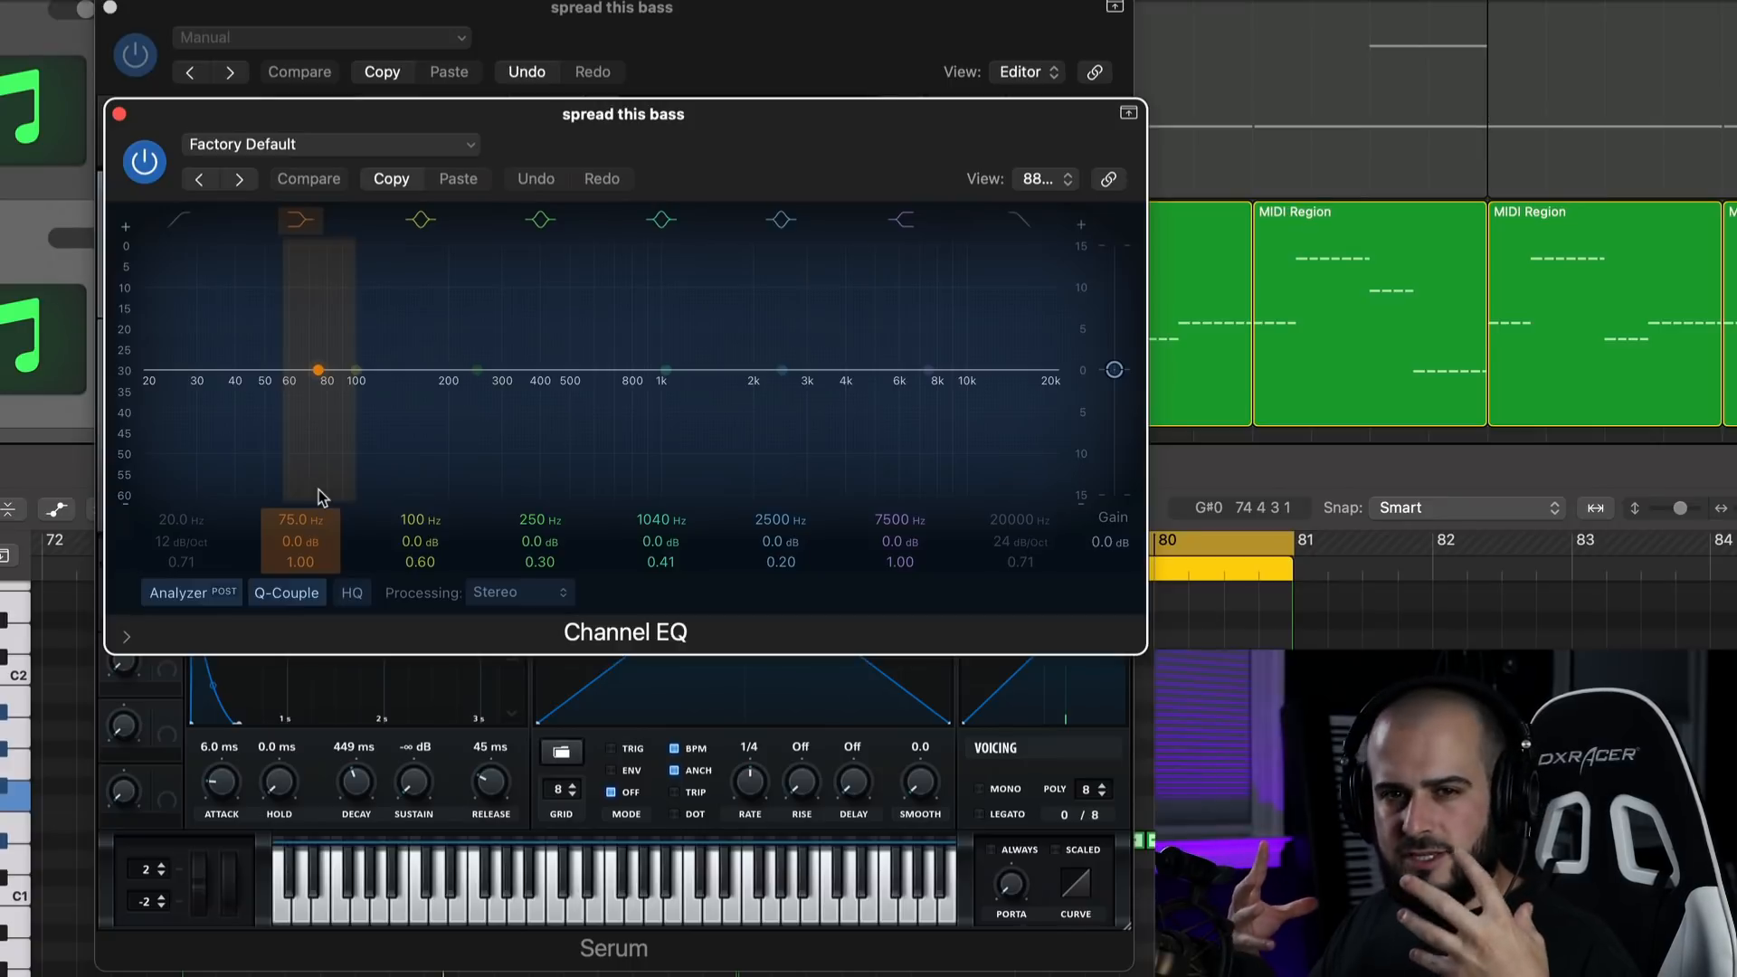
click(119, 114)
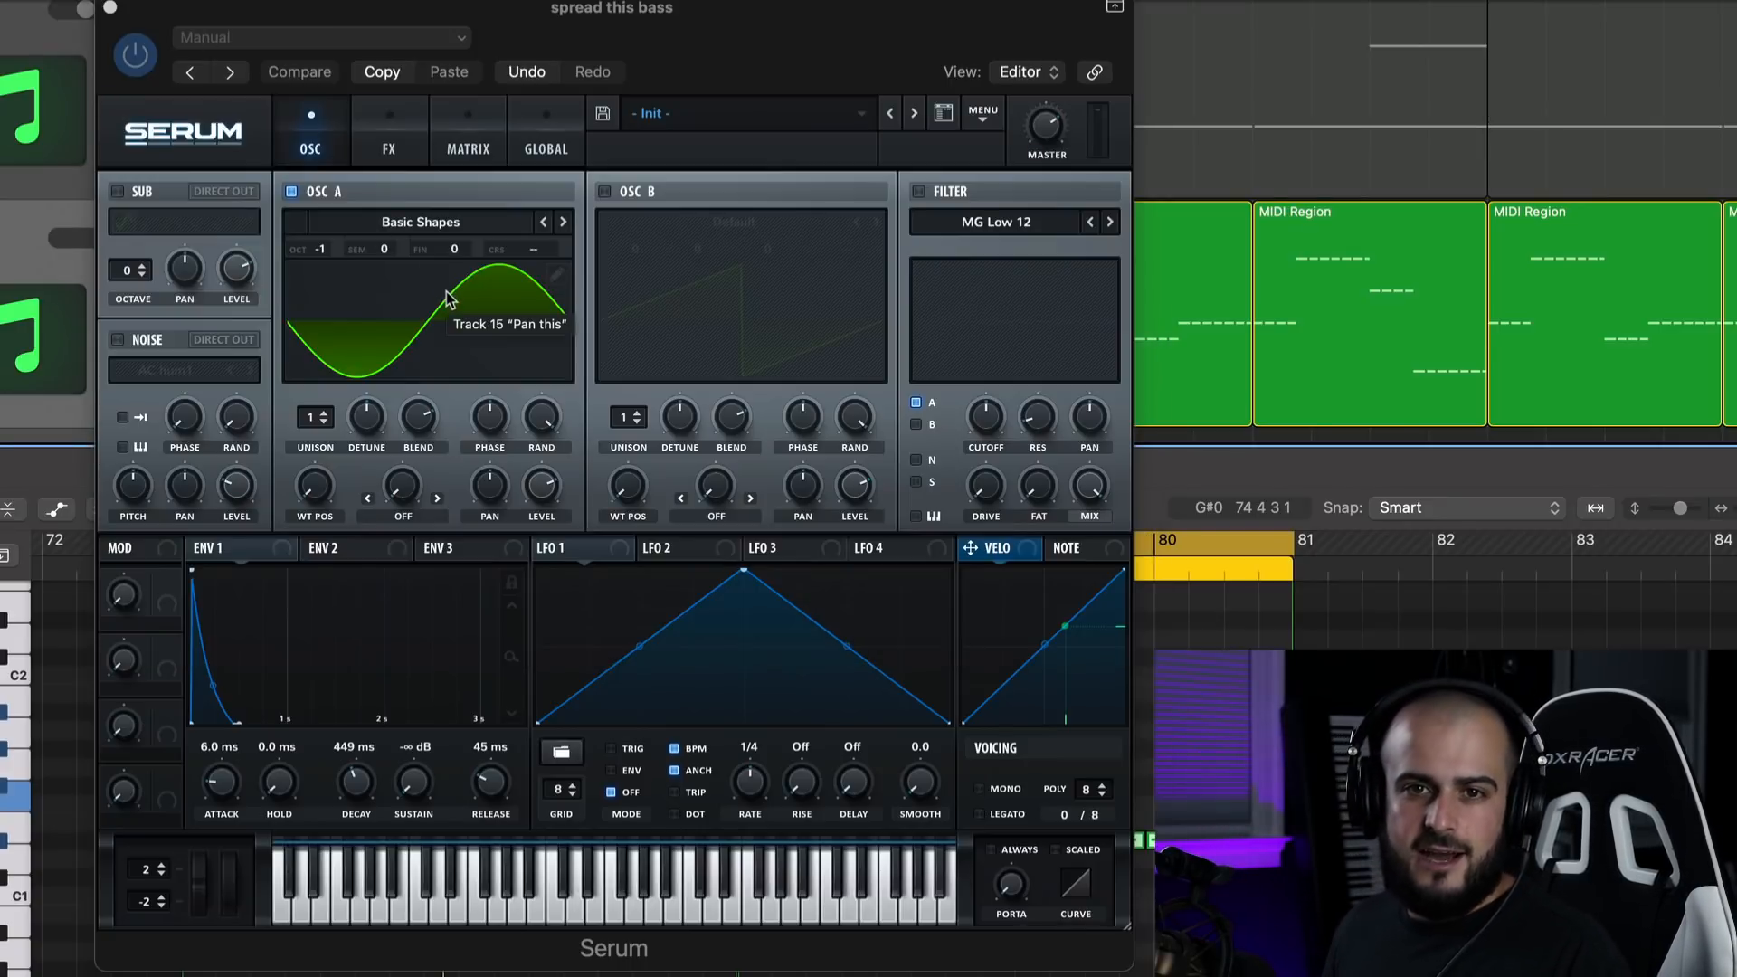
Add Tube distortion to the bass with a post low-pass filter at about 288 and raise the drive to 88%.
click(389, 136)
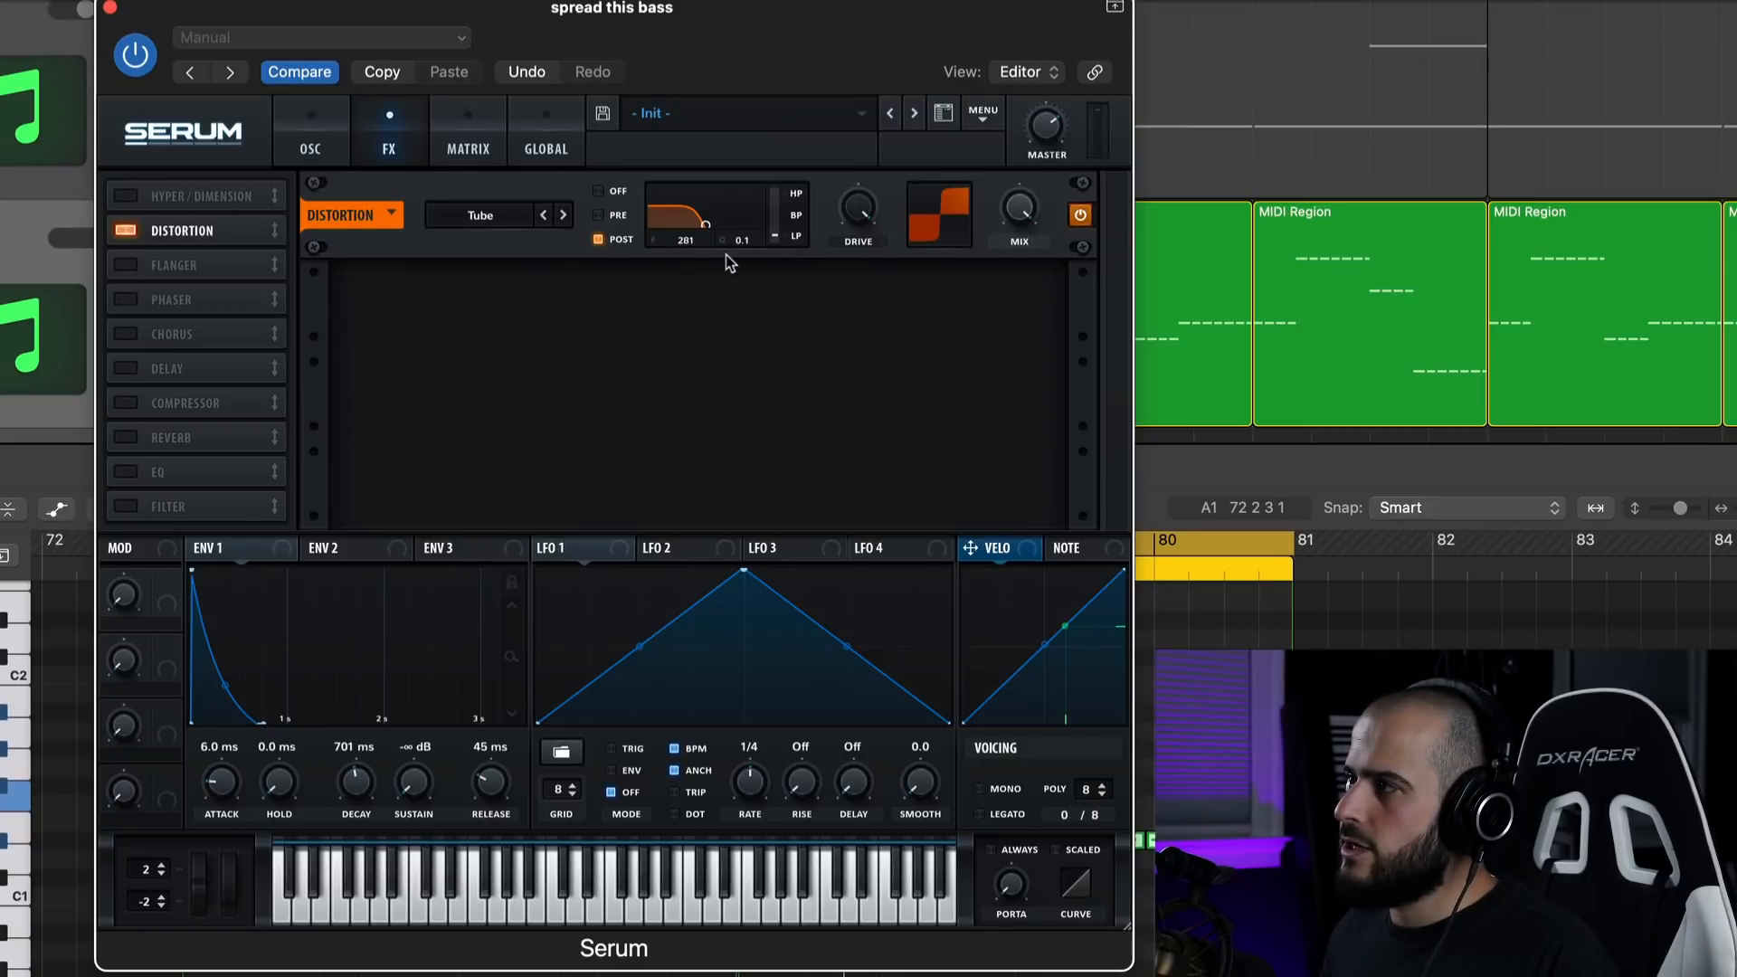
drag(706, 228, 707, 226)
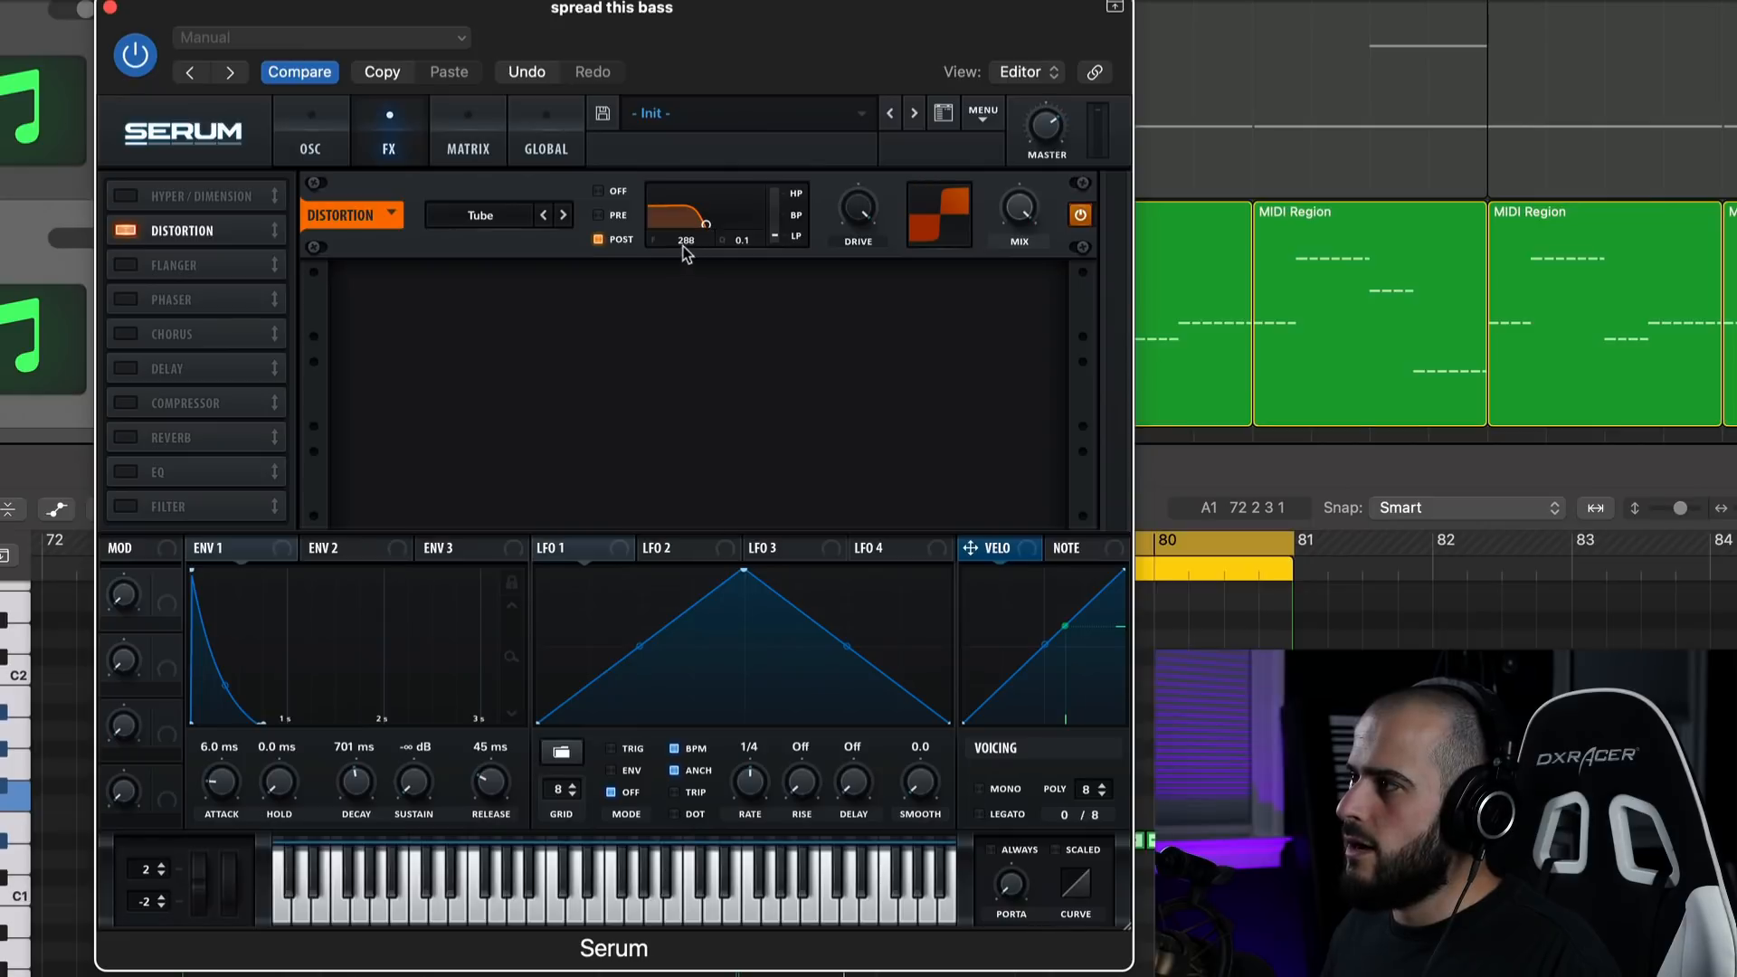
drag(857, 210, 837, 550)
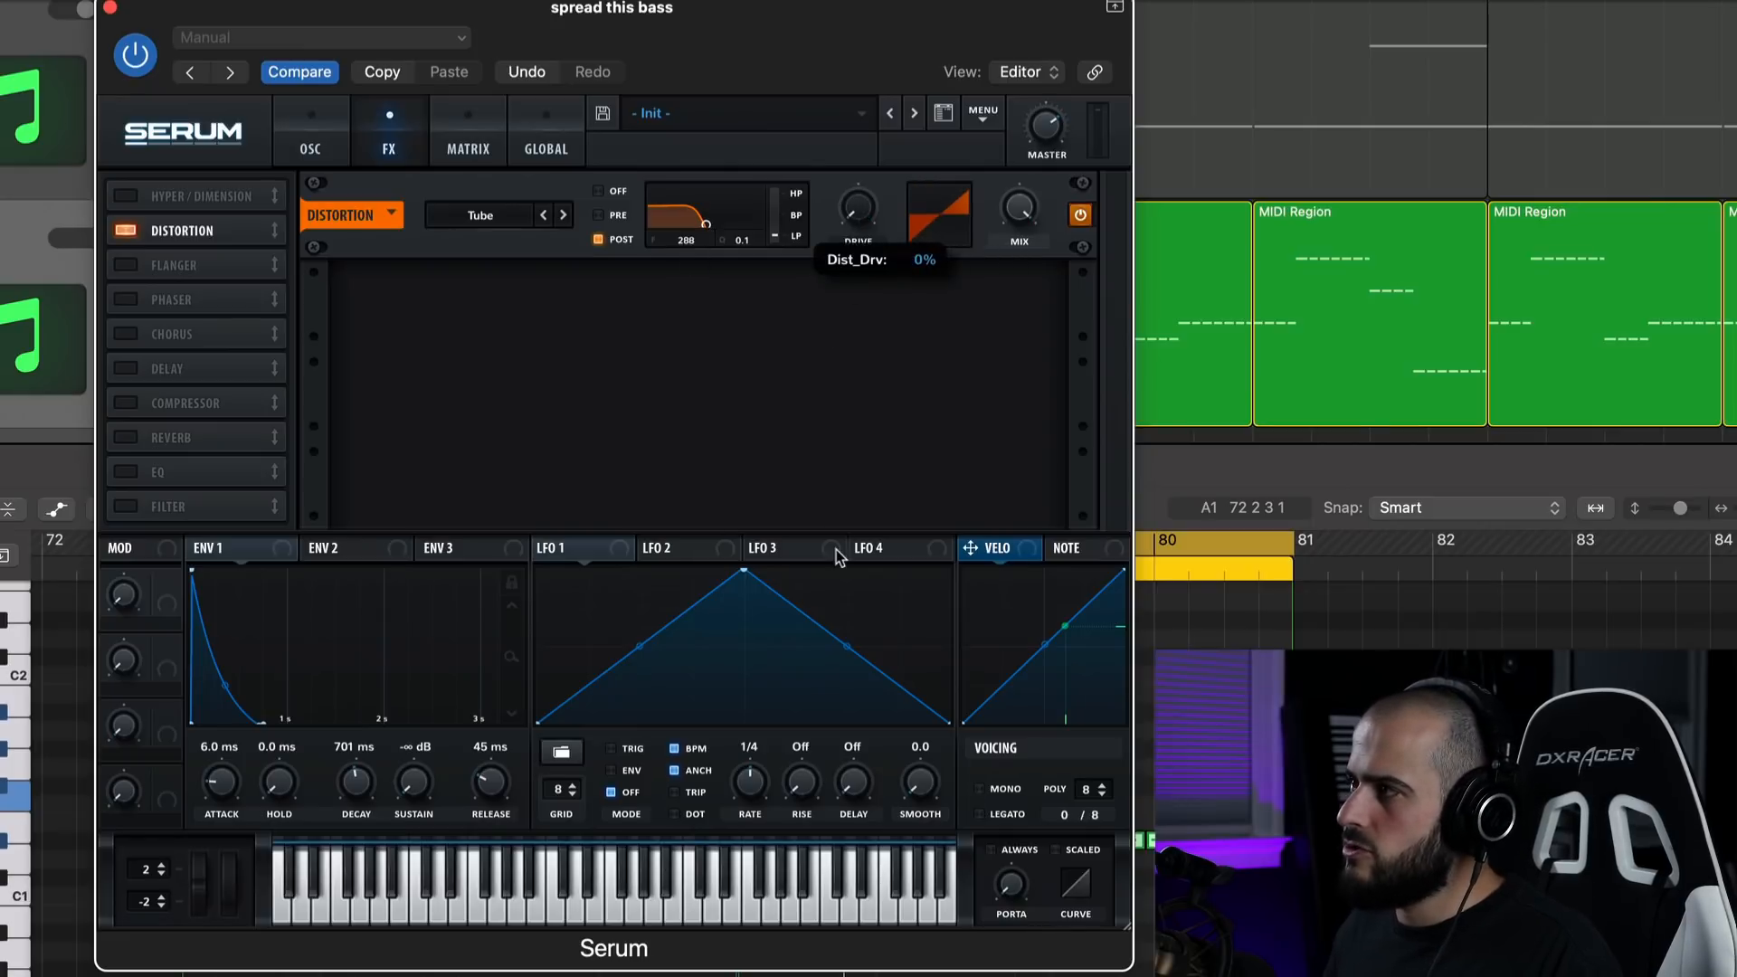
drag(857, 220, 867, 18)
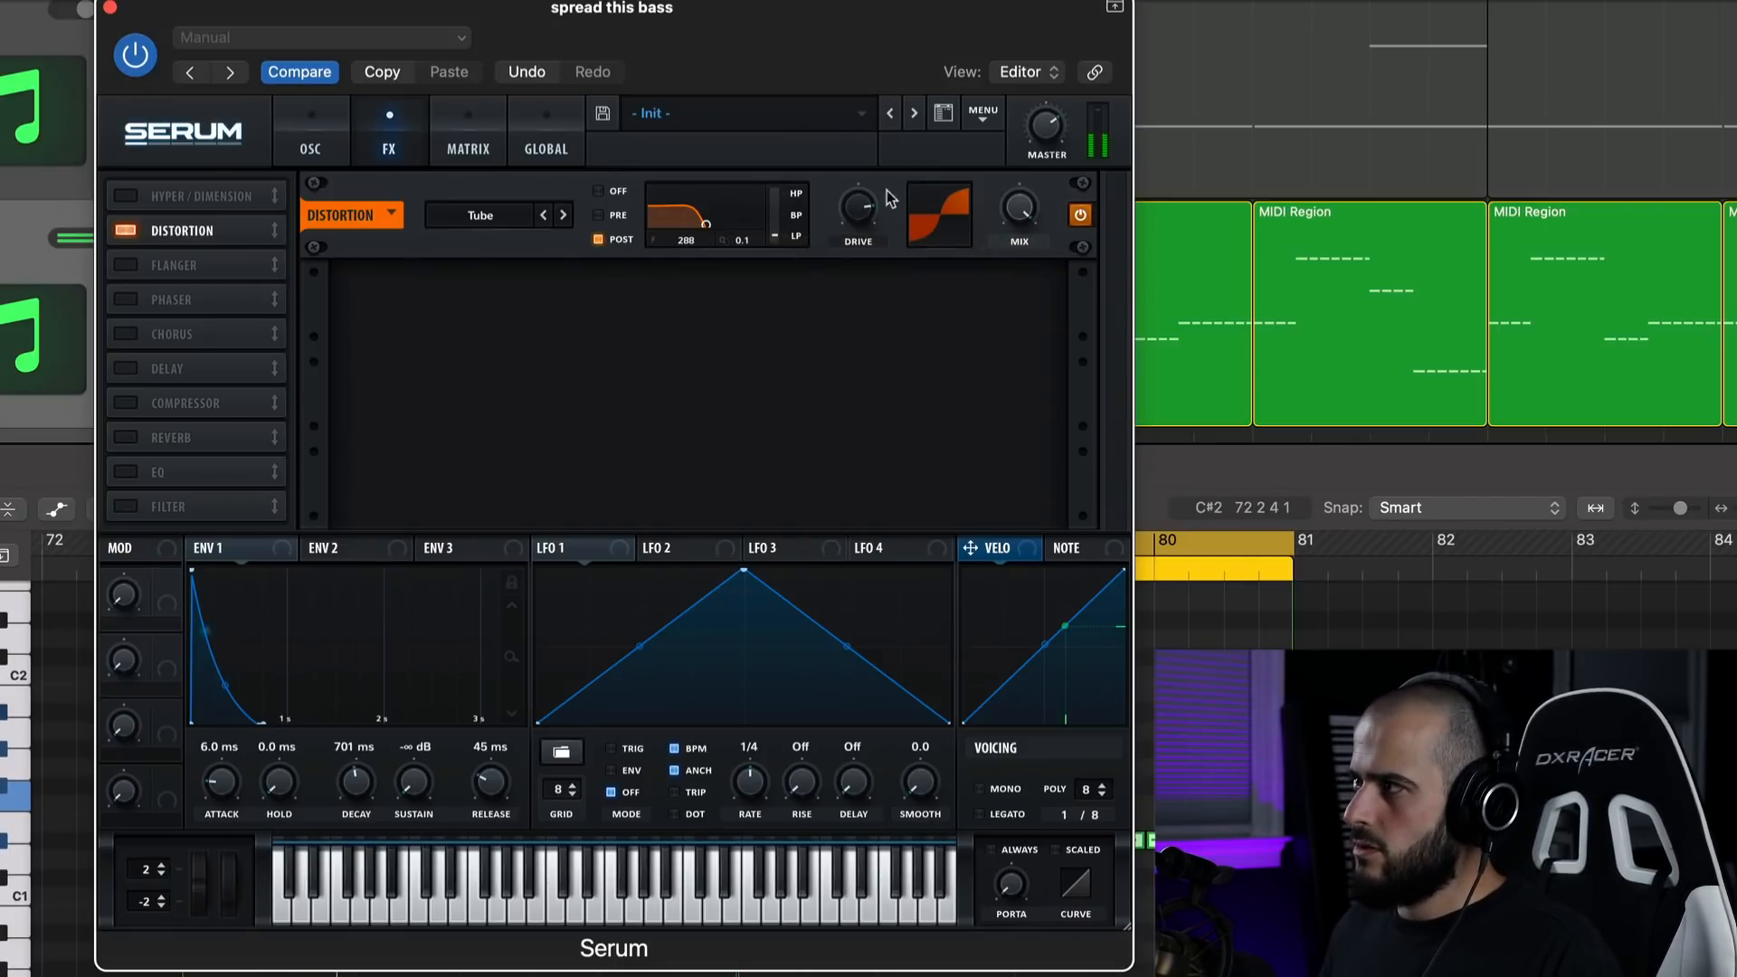
drag(870, 201, 869, 192)
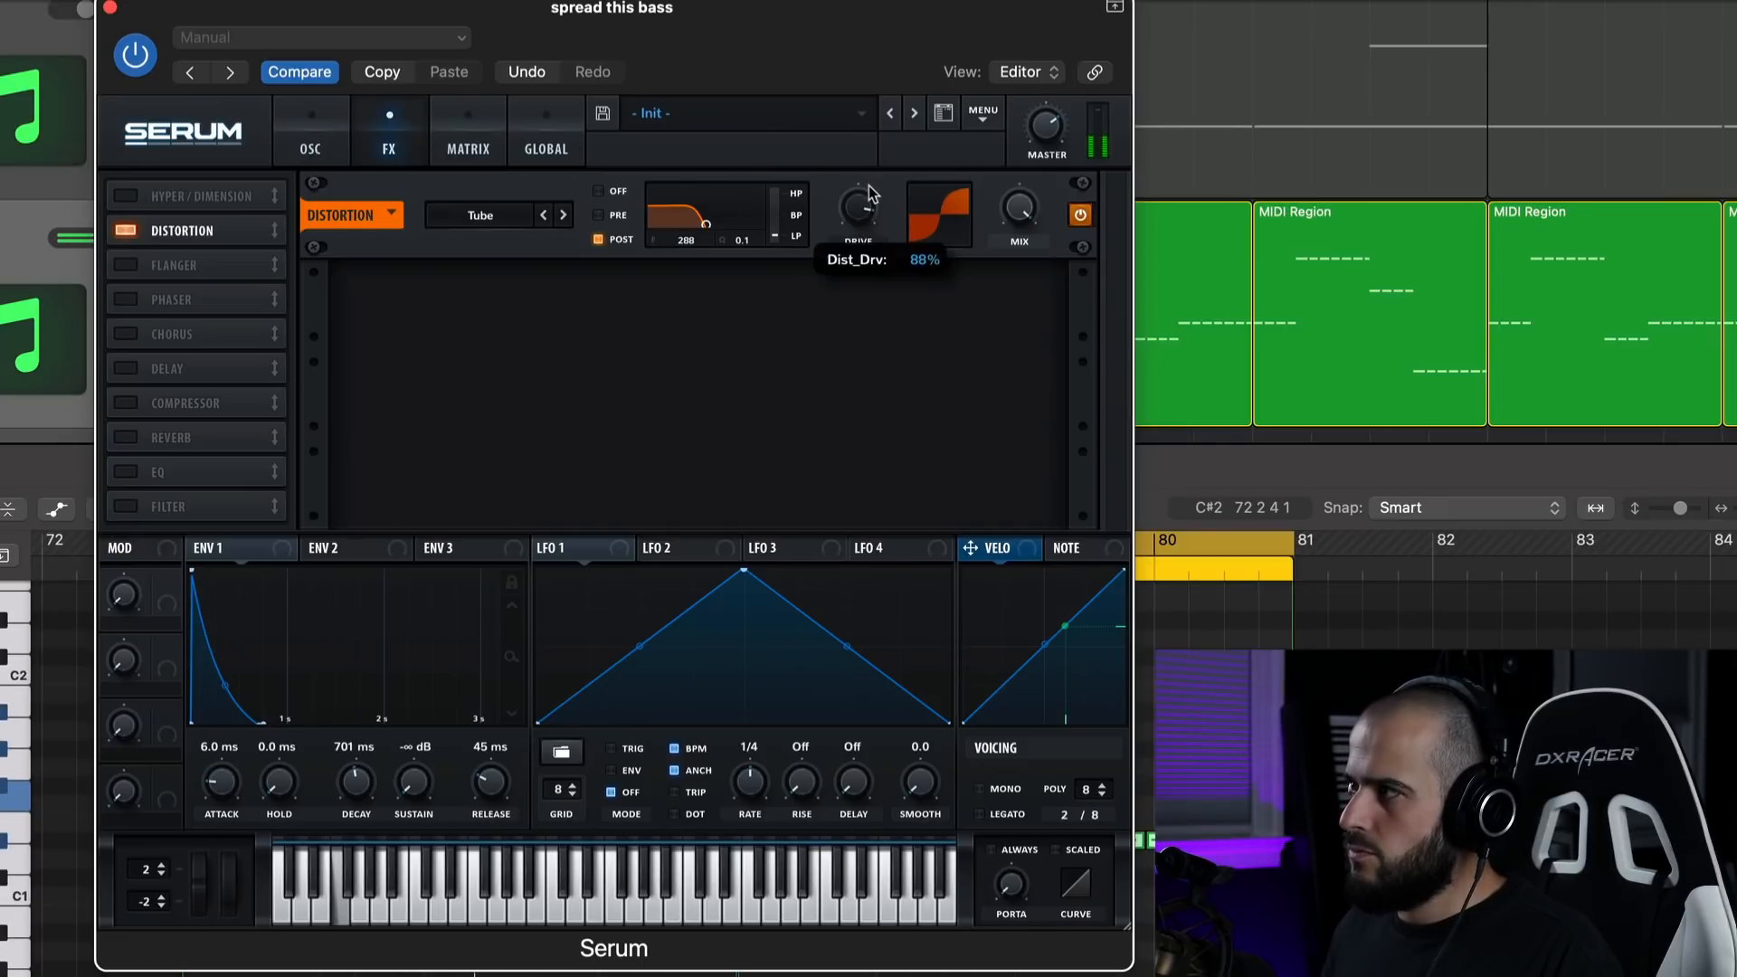
Map Env 2 to OSC A's coarse pitch in the bass Serum.
click(321, 151)
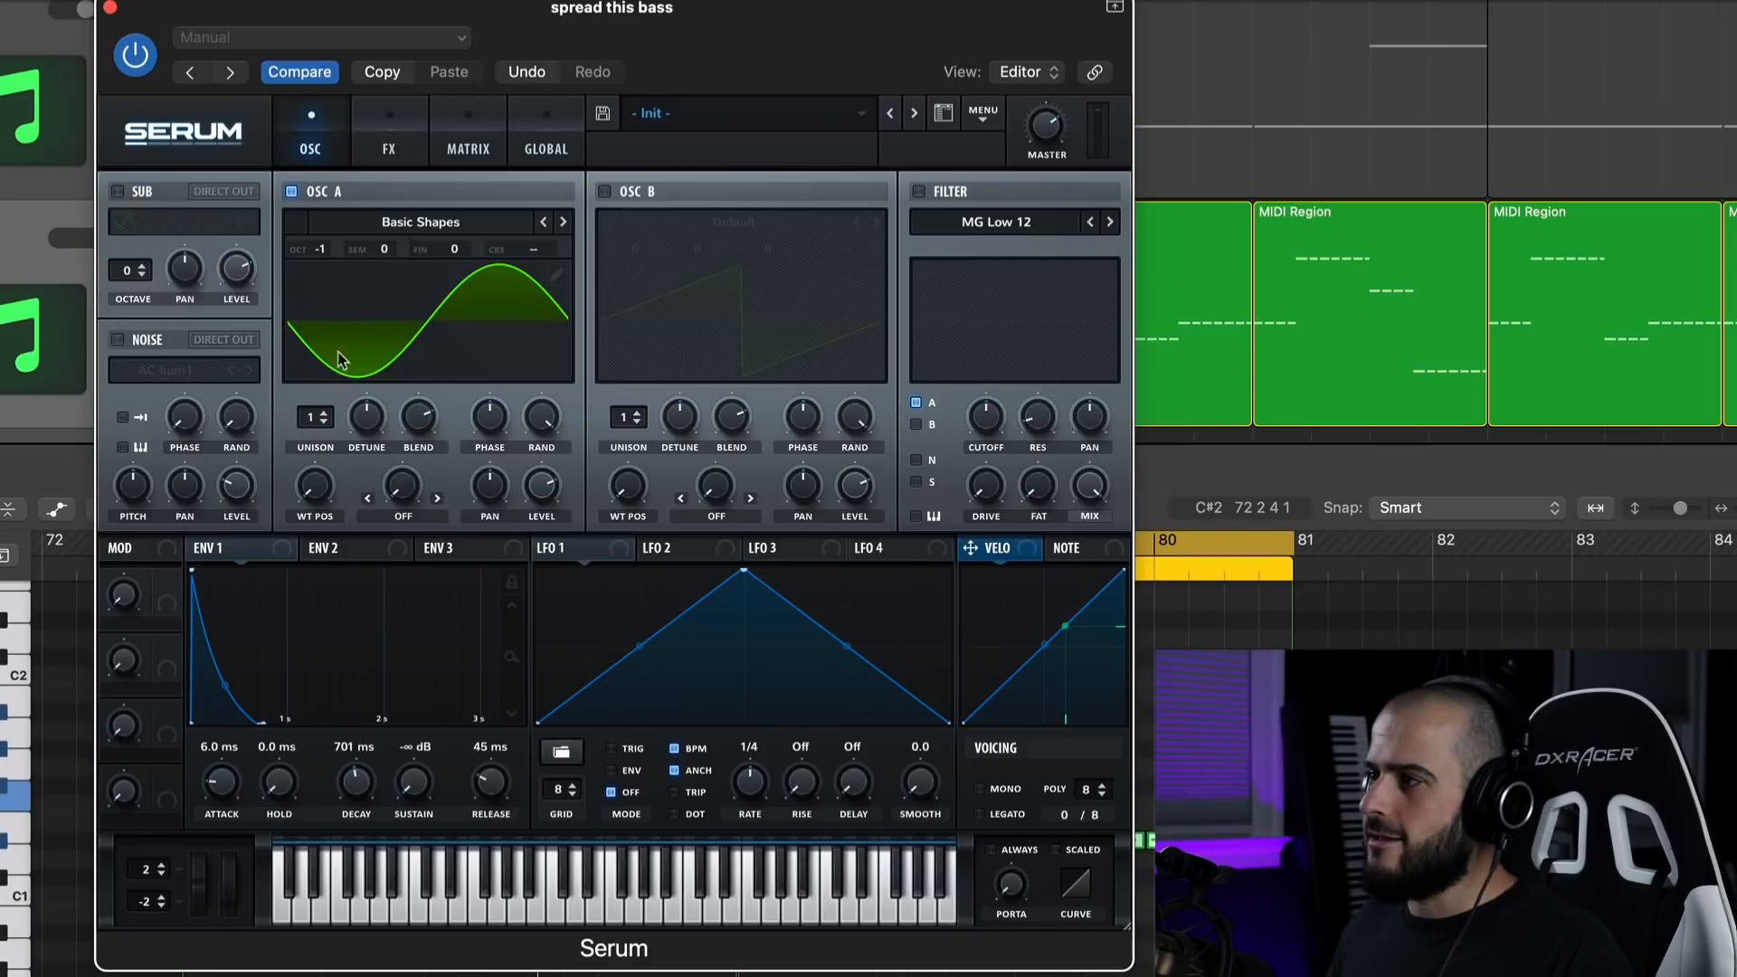
click(395, 552)
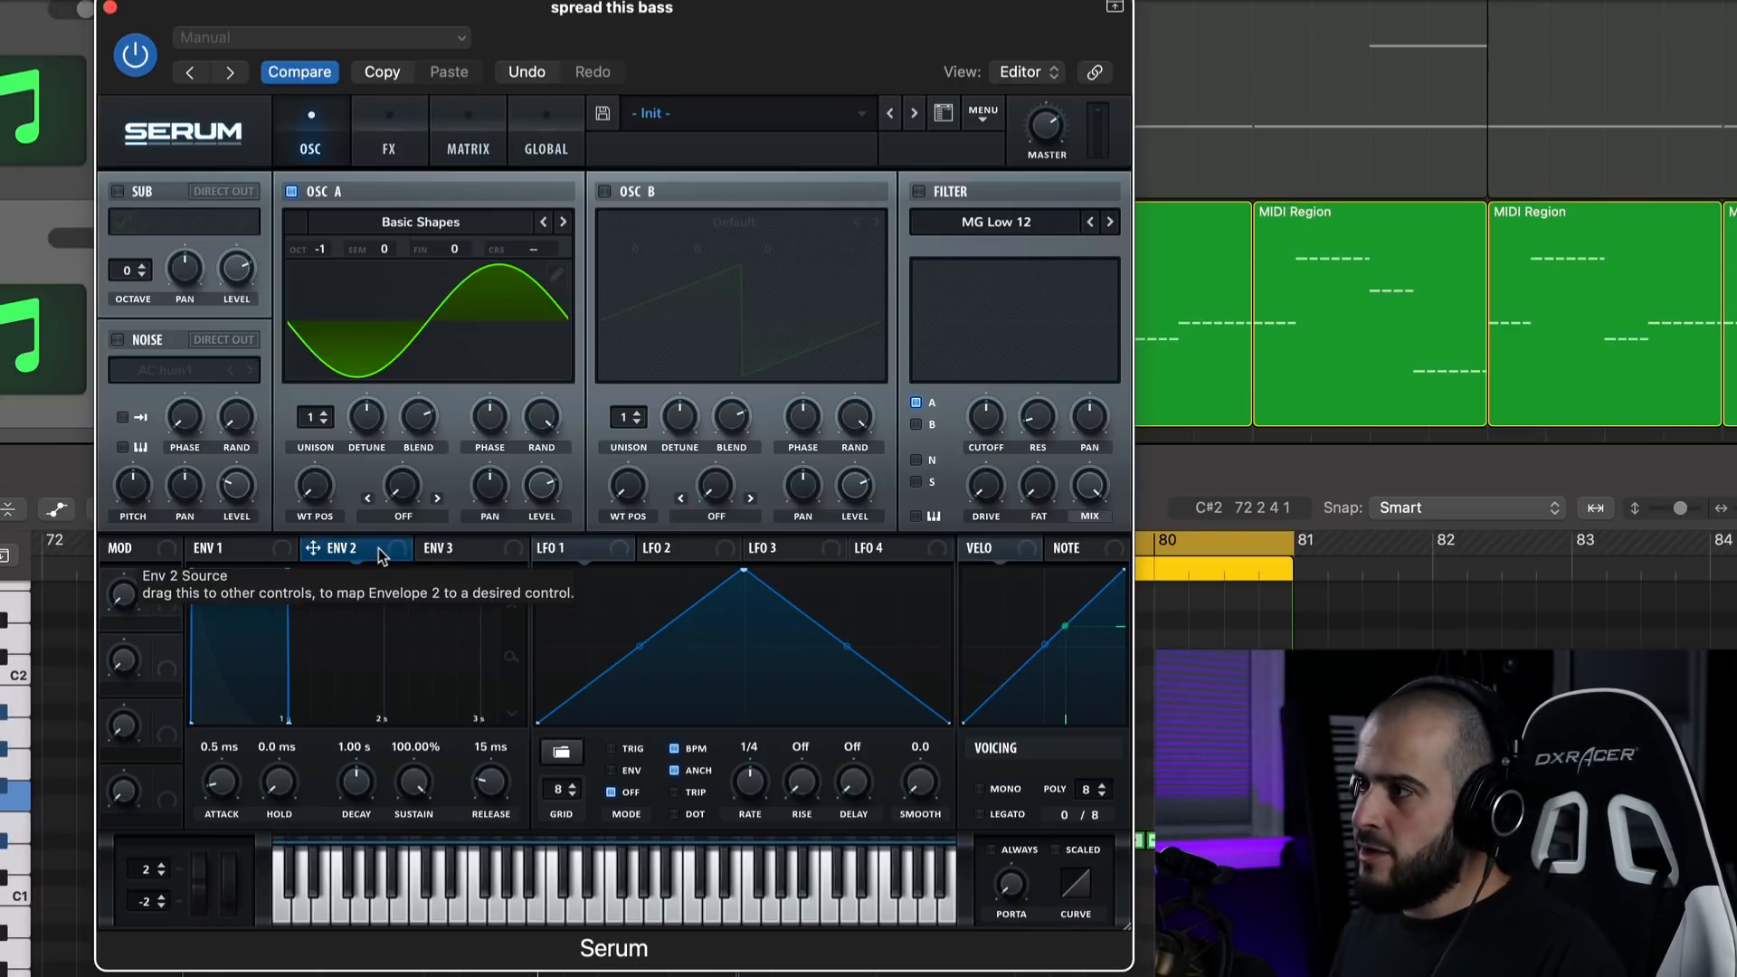
drag(378, 548, 535, 253)
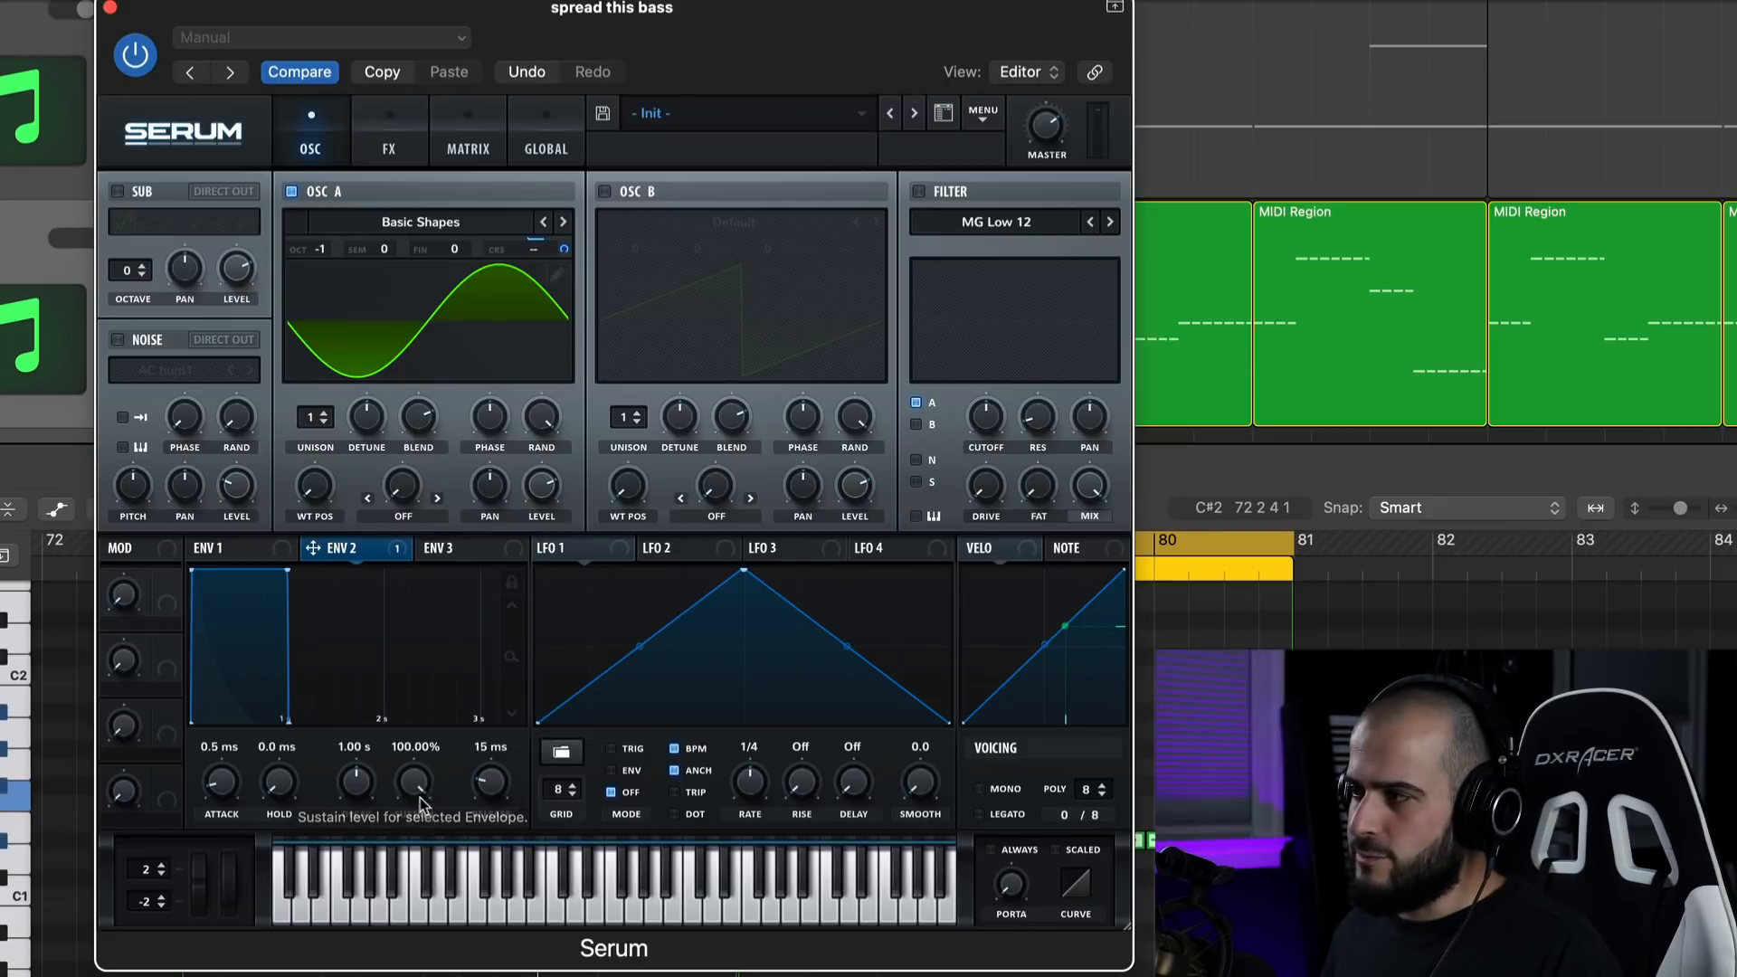
Shape Env 2 as a short pitch pluck with 0% sustain and a 129 ms decay, playing the bass to check it.
drag(419, 796, 420, 914)
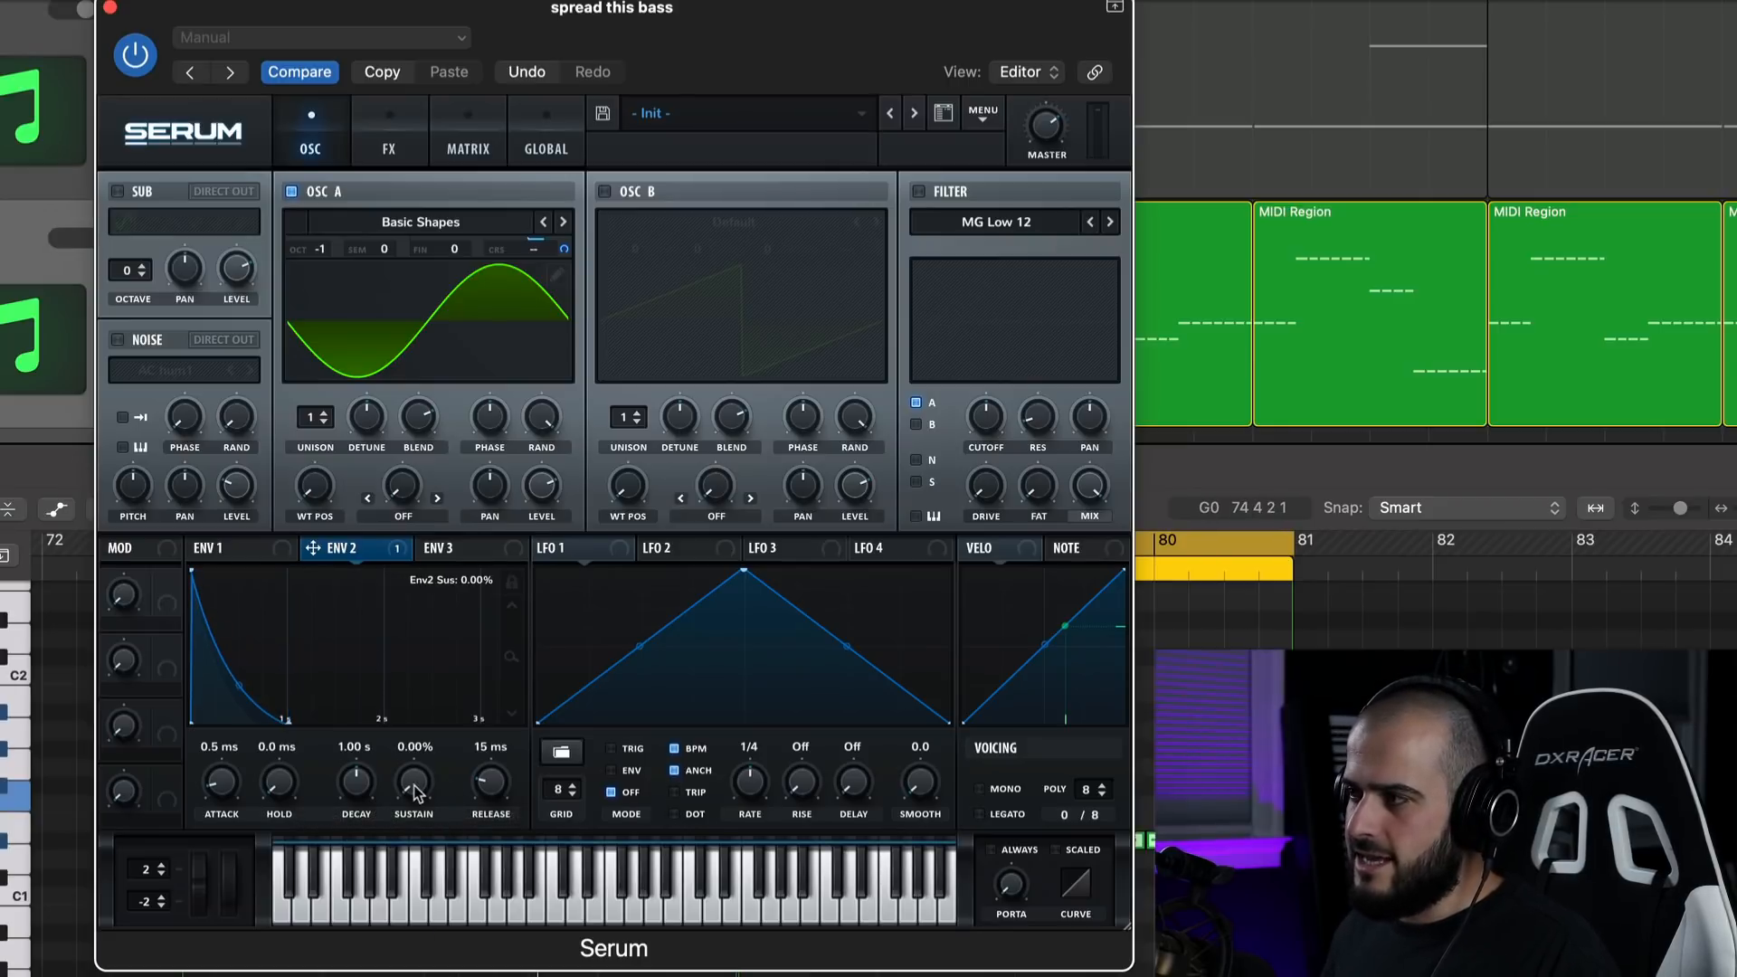
key(space)
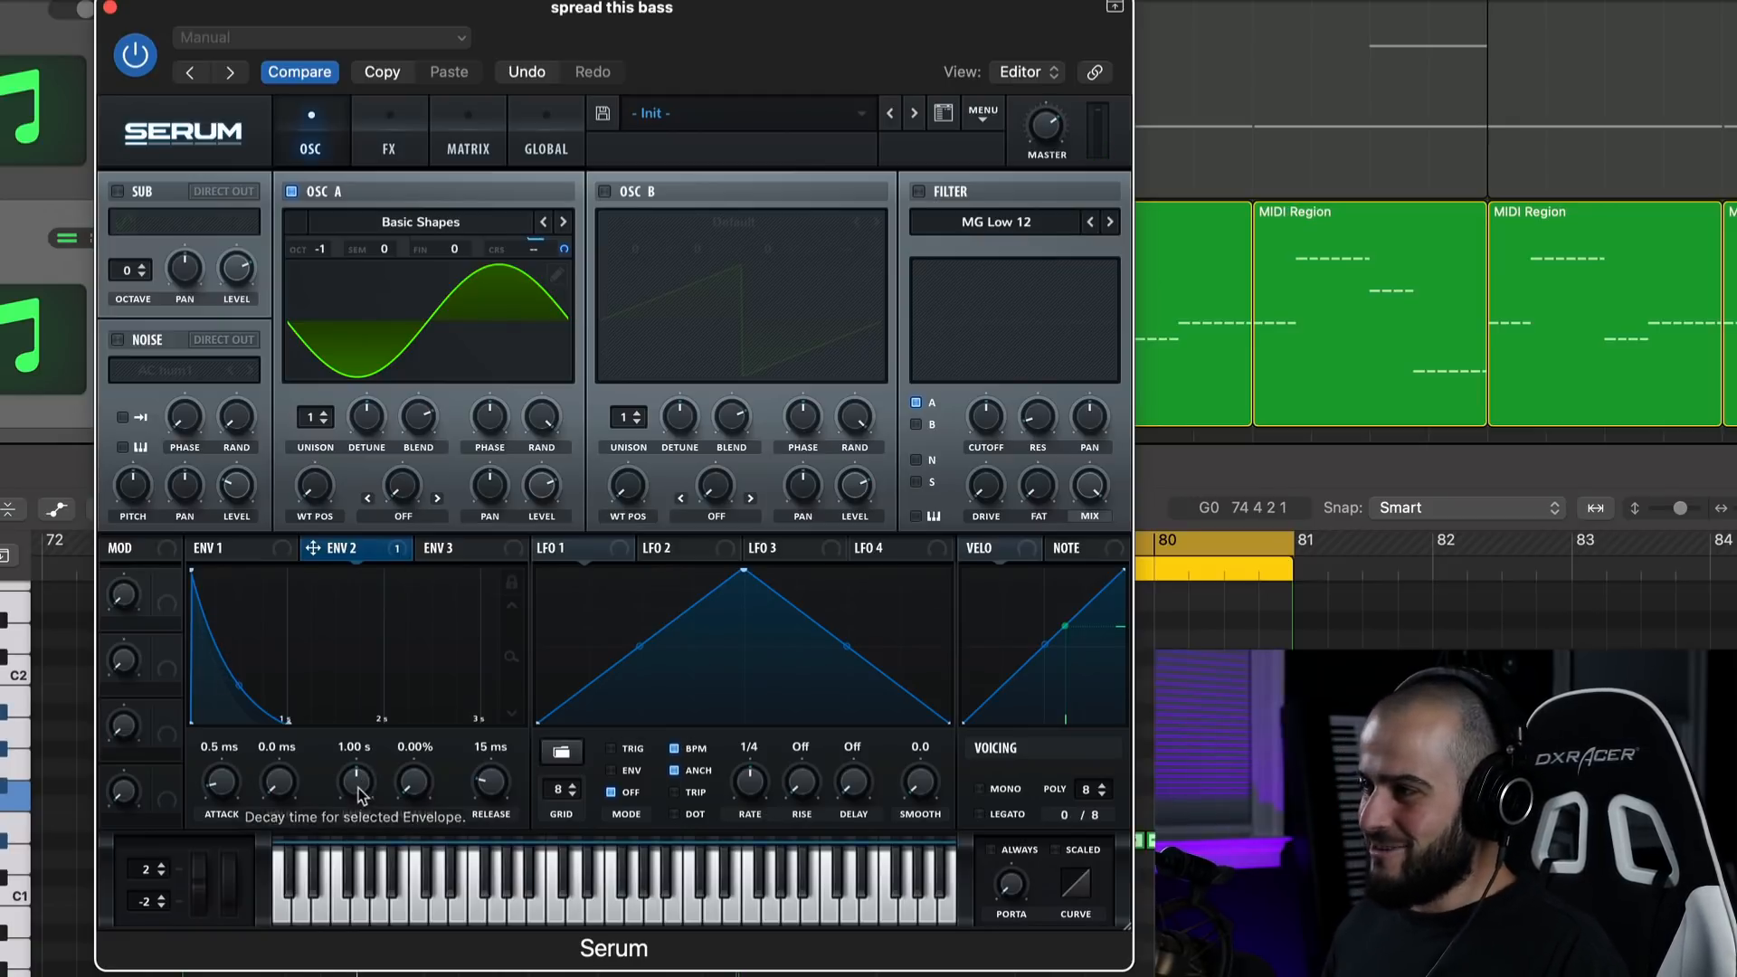
drag(360, 785, 357, 794)
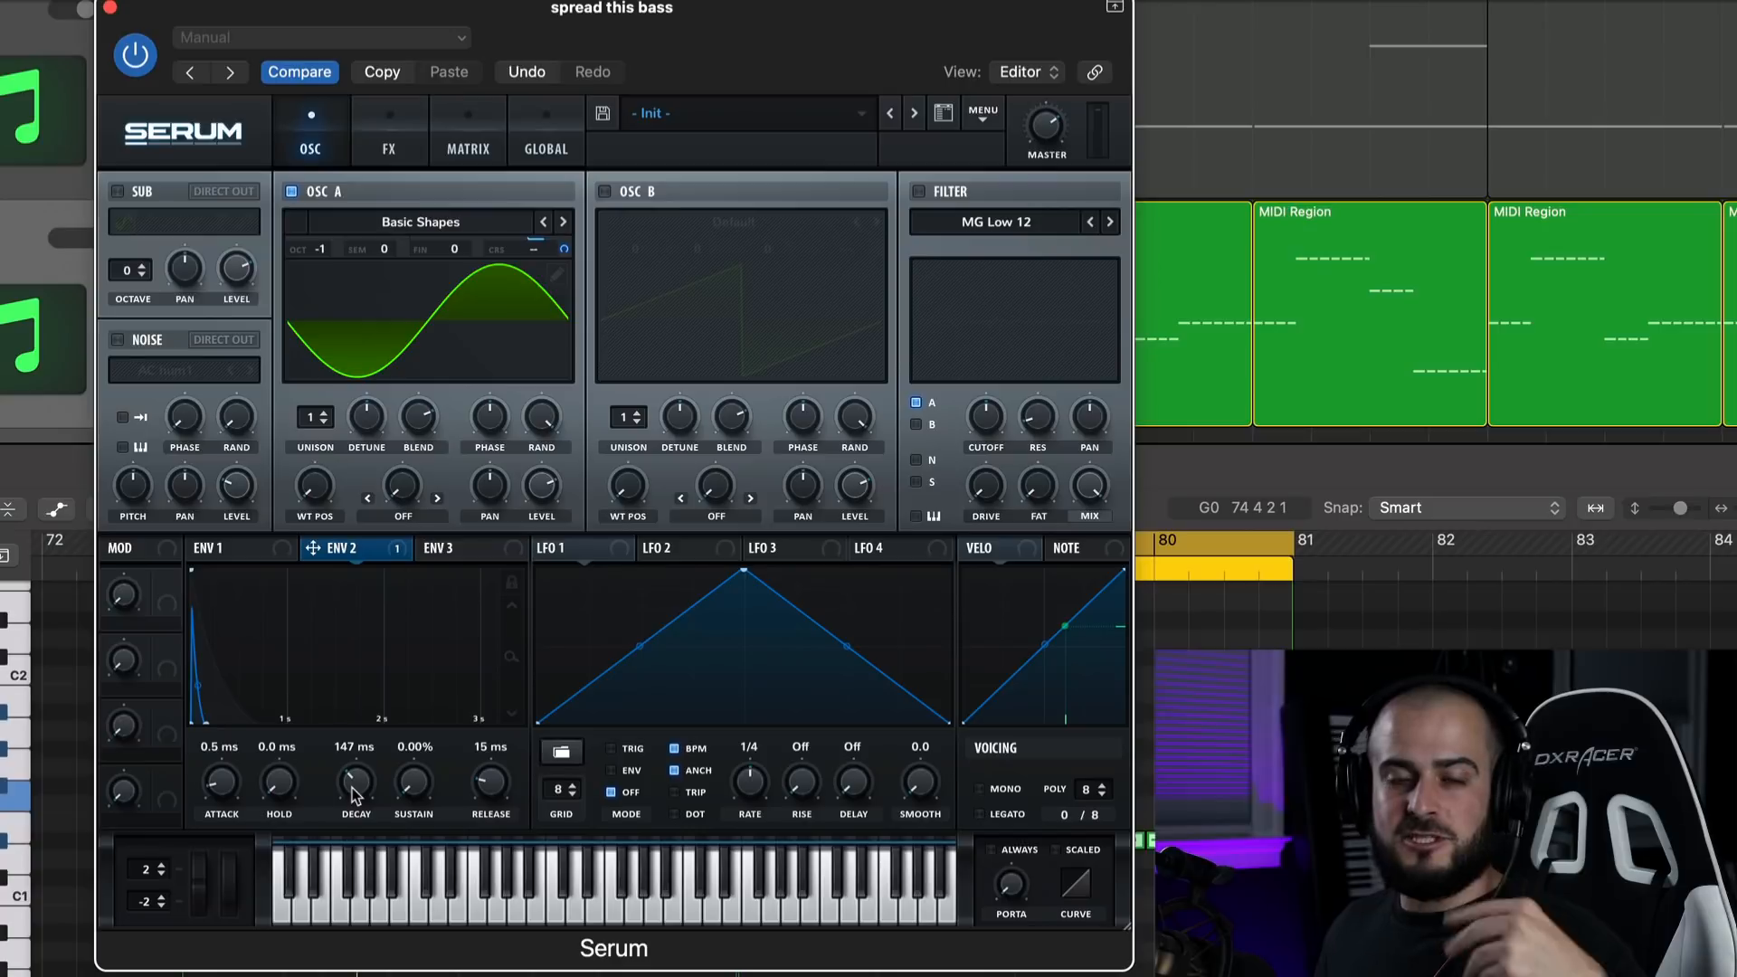
drag(353, 796, 340, 947)
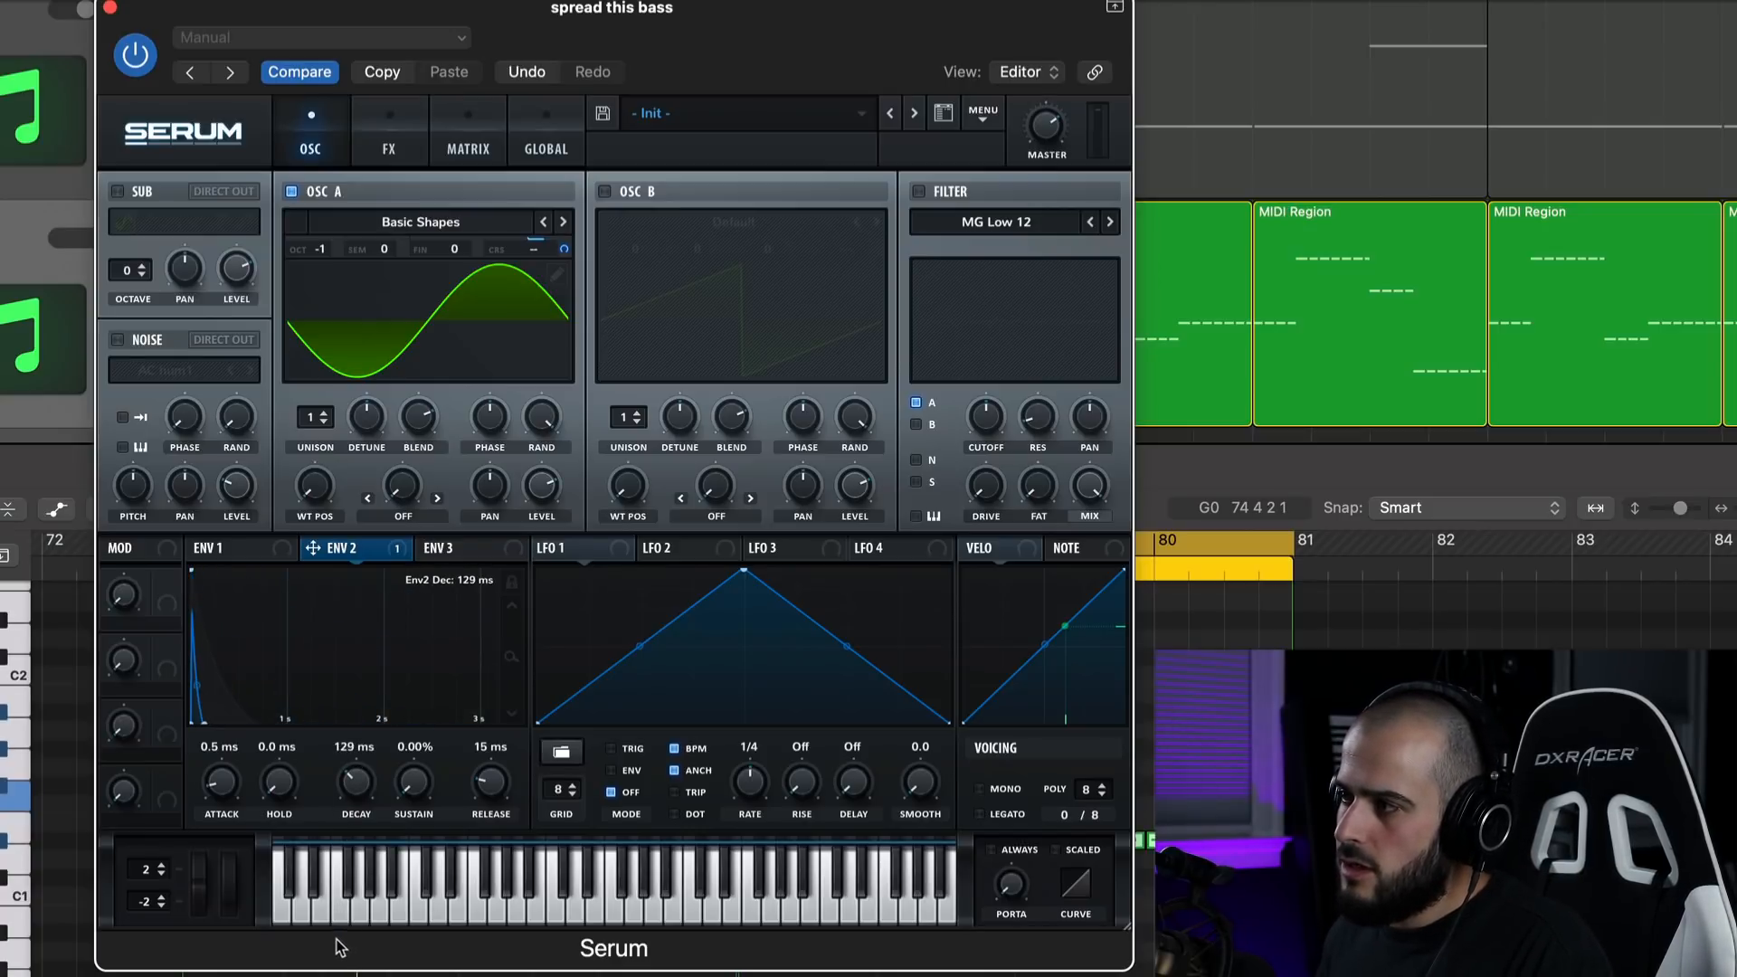
Solo the sustained atmo chords track together with the pluck chords and play back the layers.
scroll(352, 789, down, 3)
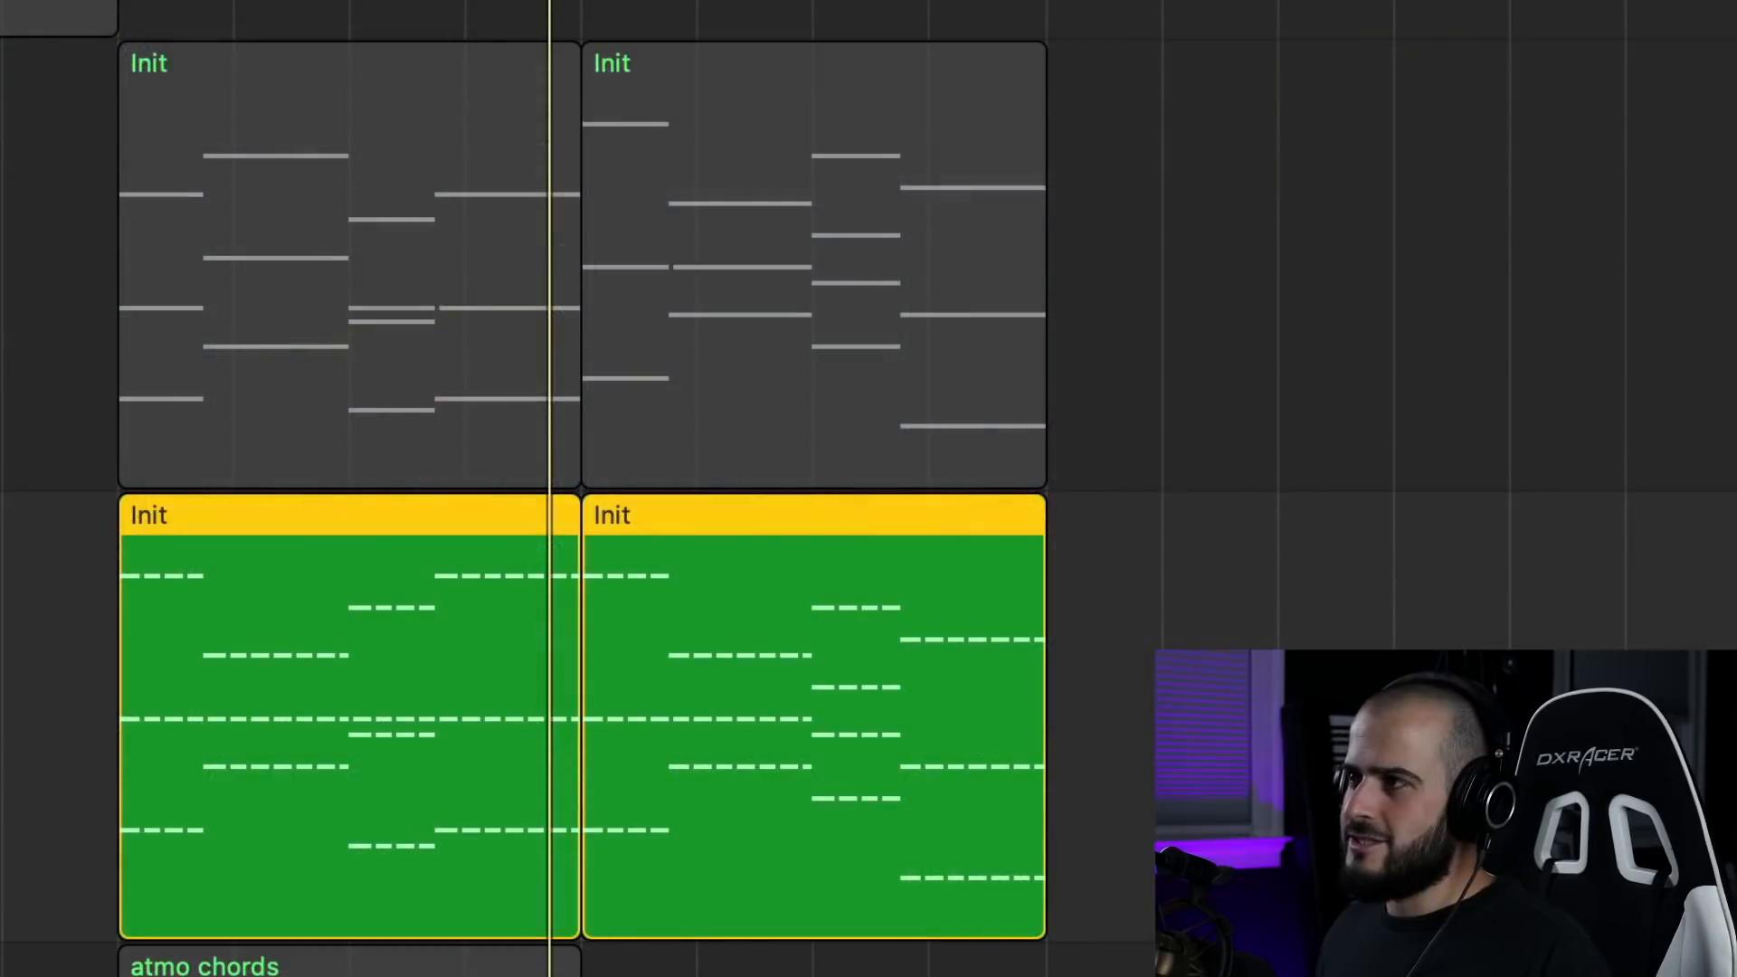
key(s)
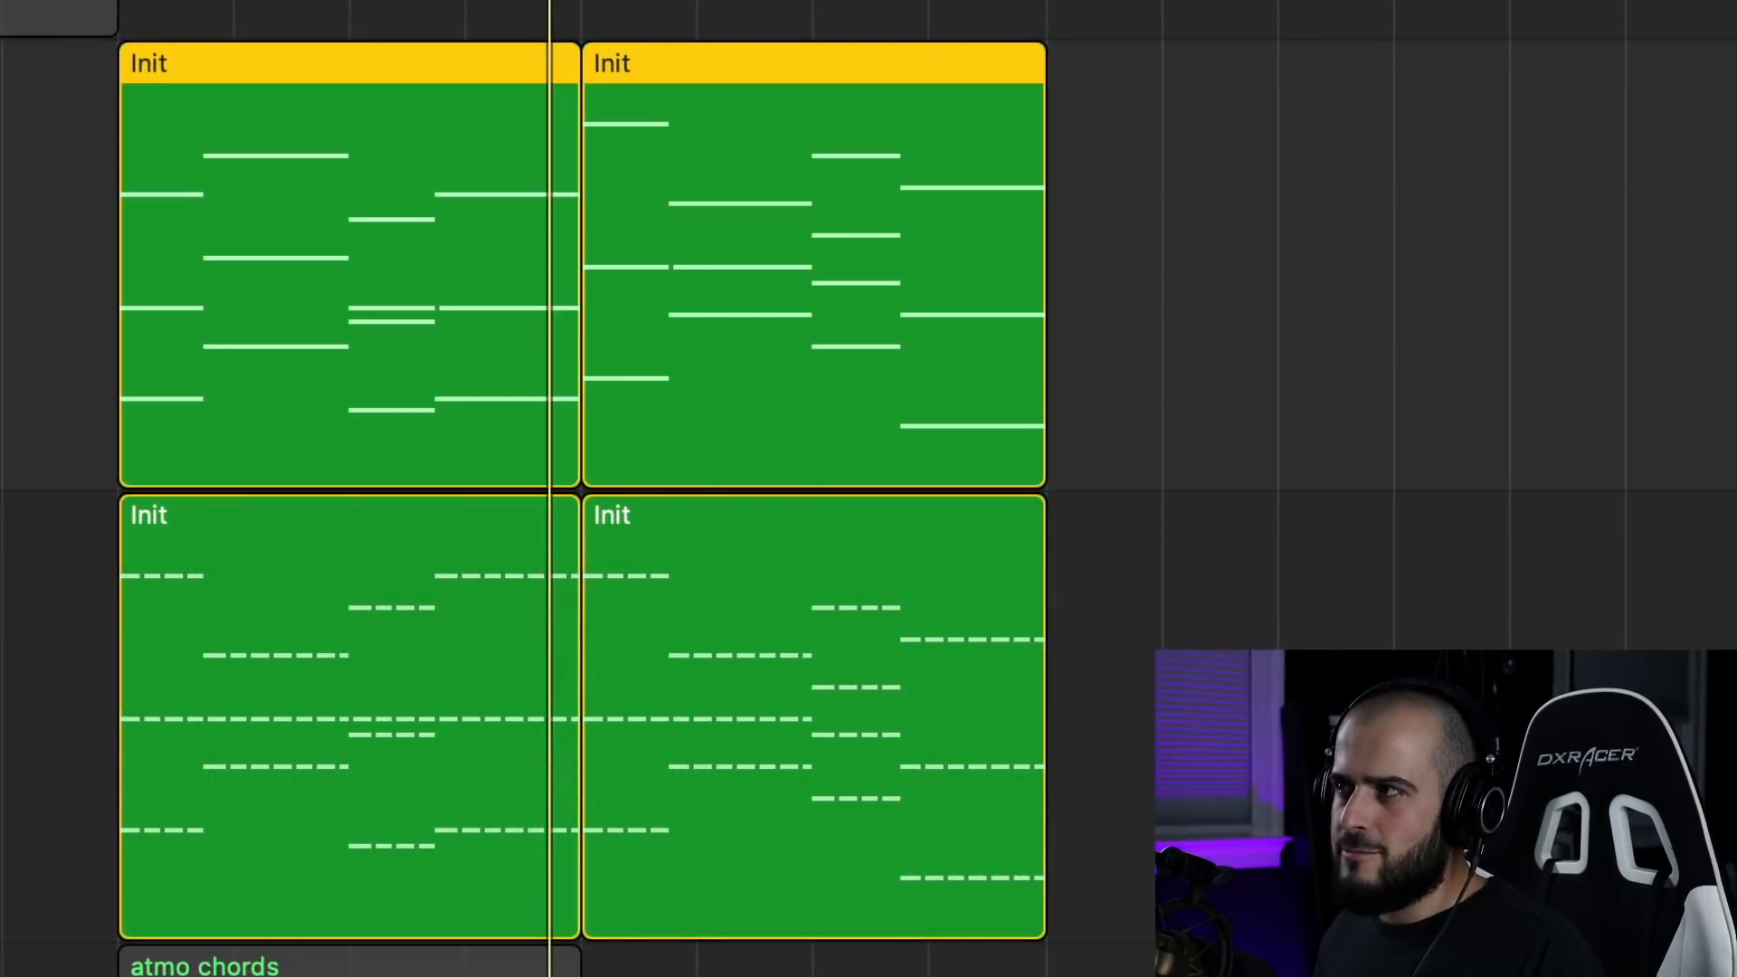
key(space)
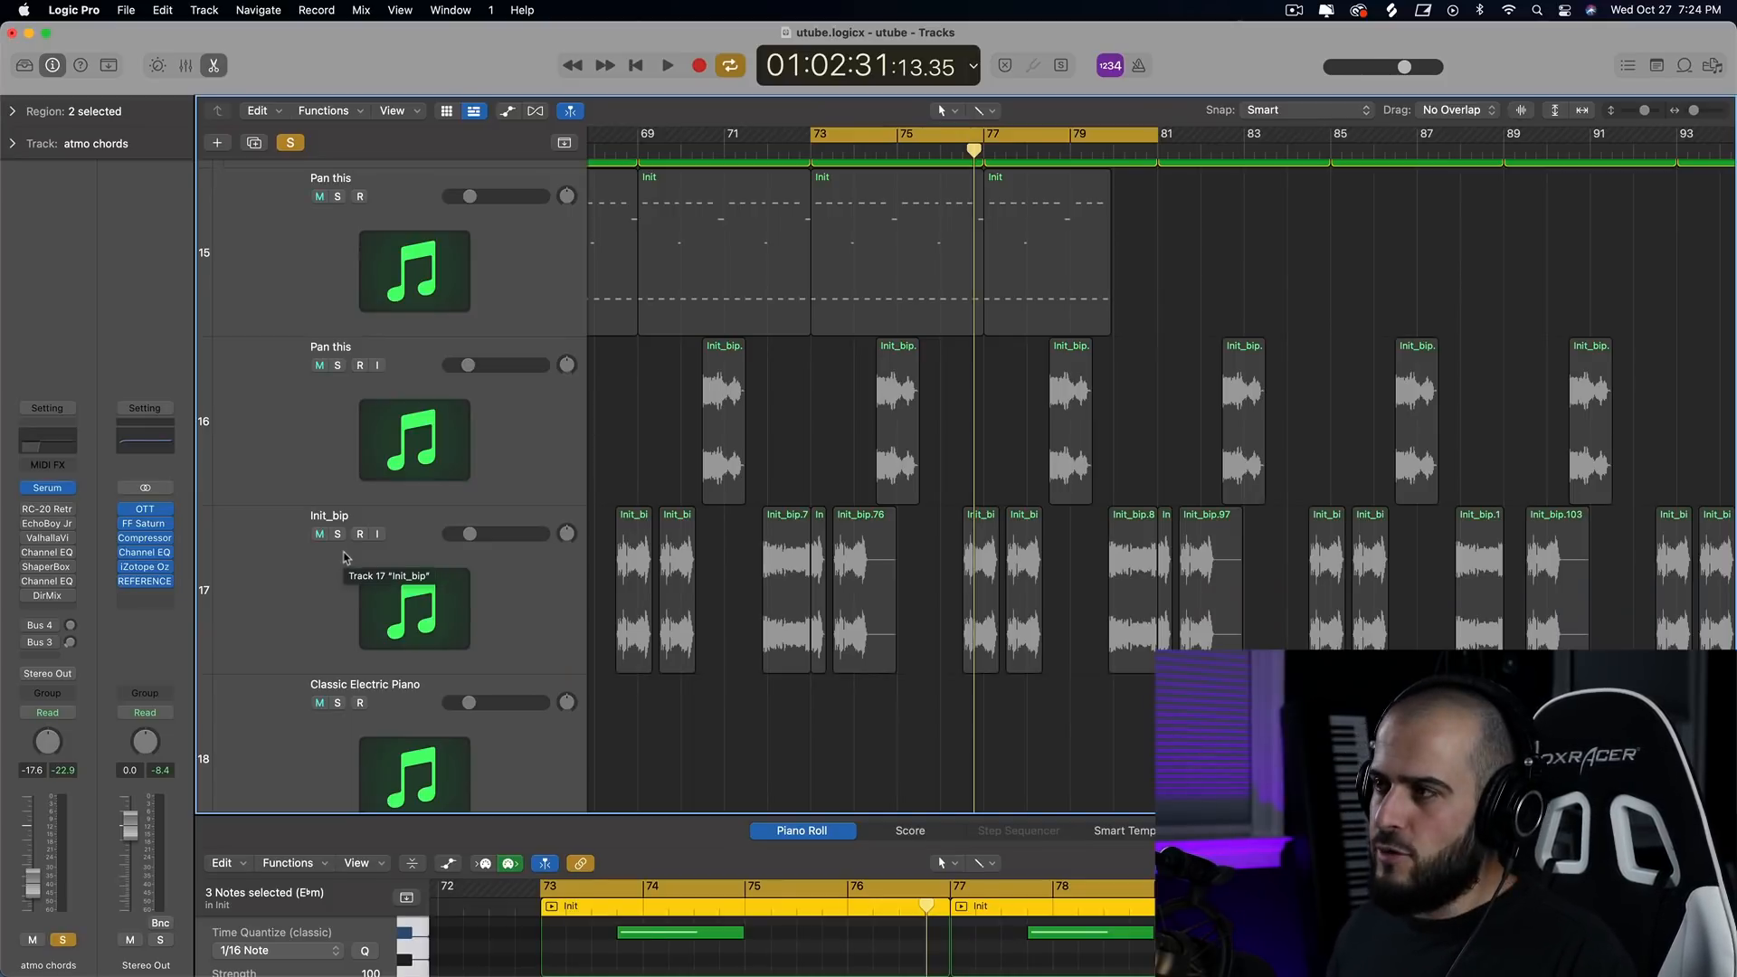
Solo the Init_bip track and the Pan this audio track above it, and review all the soloed layers during playback.
click(337, 533)
click(337, 364)
key(space)
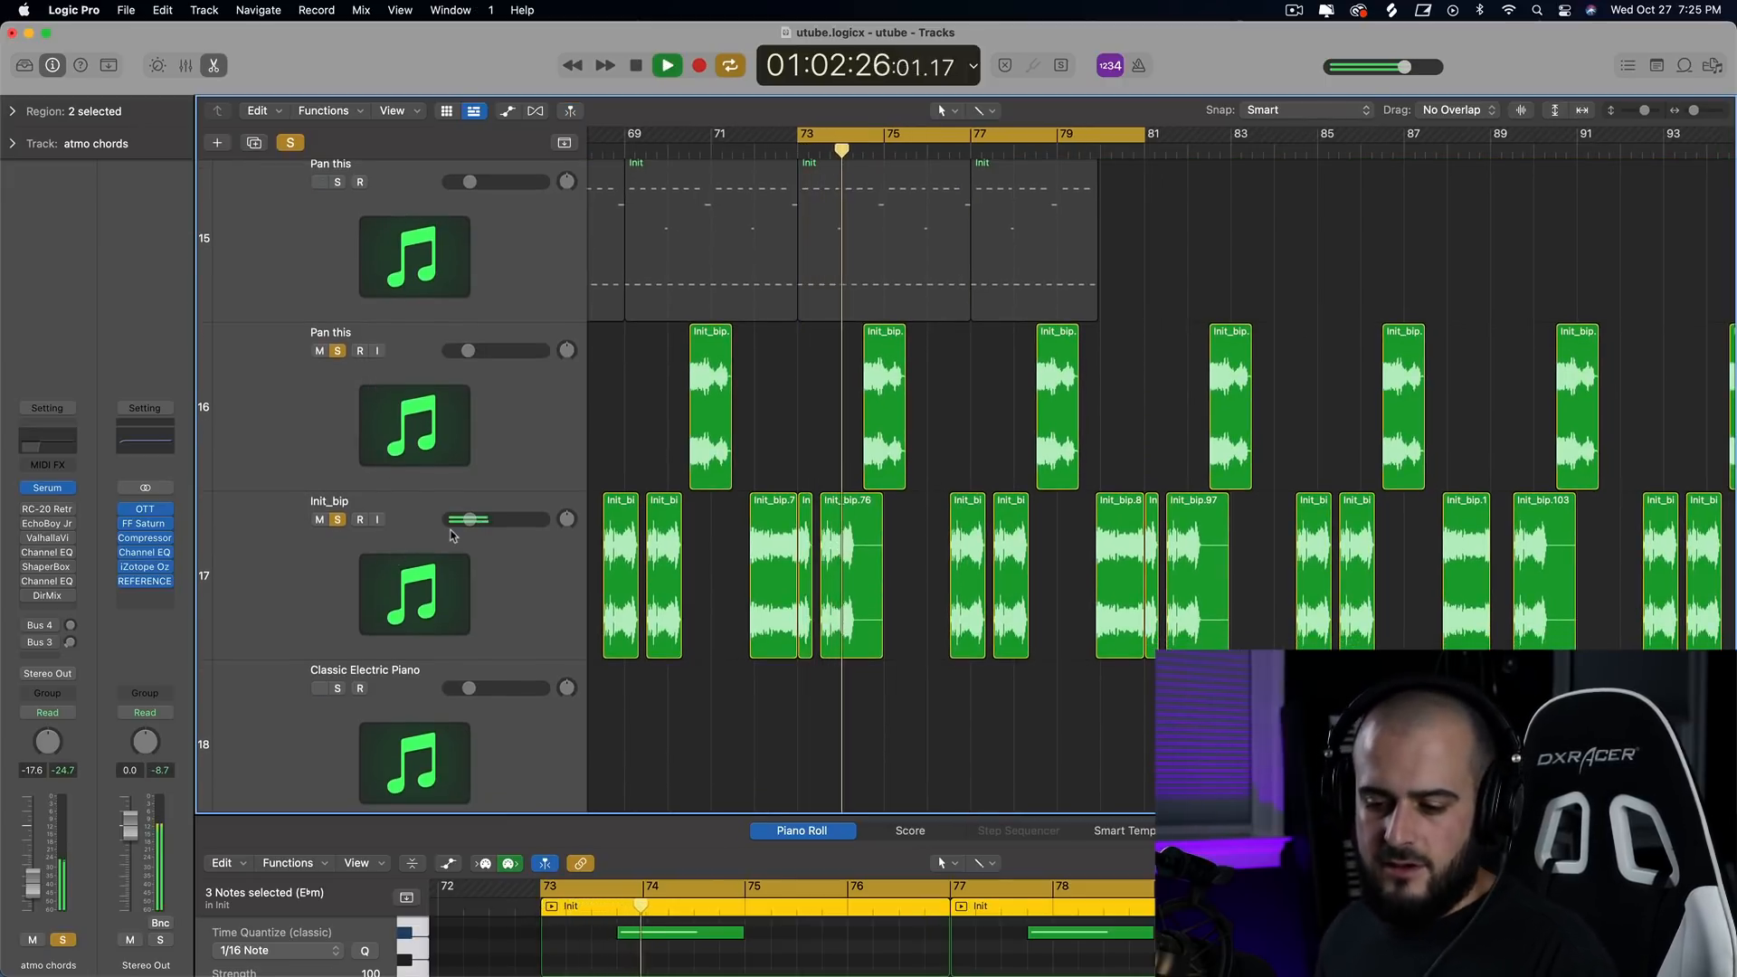
scroll(474, 583, up, 2)
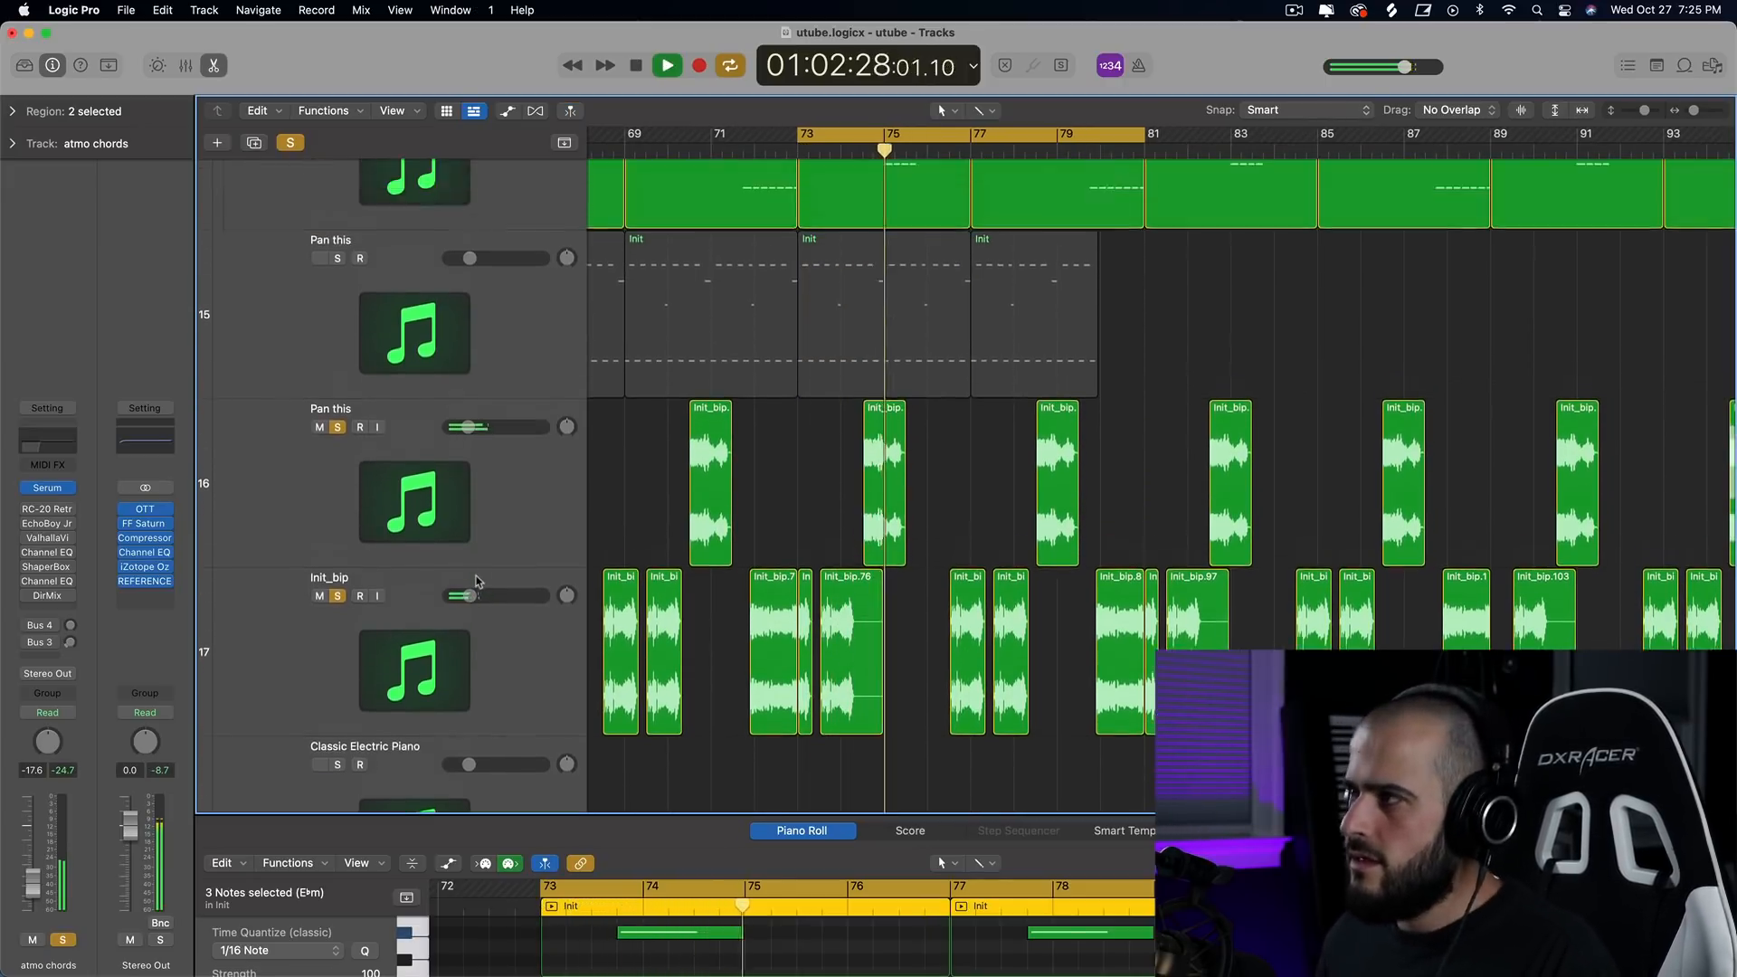
scroll(760, 633, up, 4)
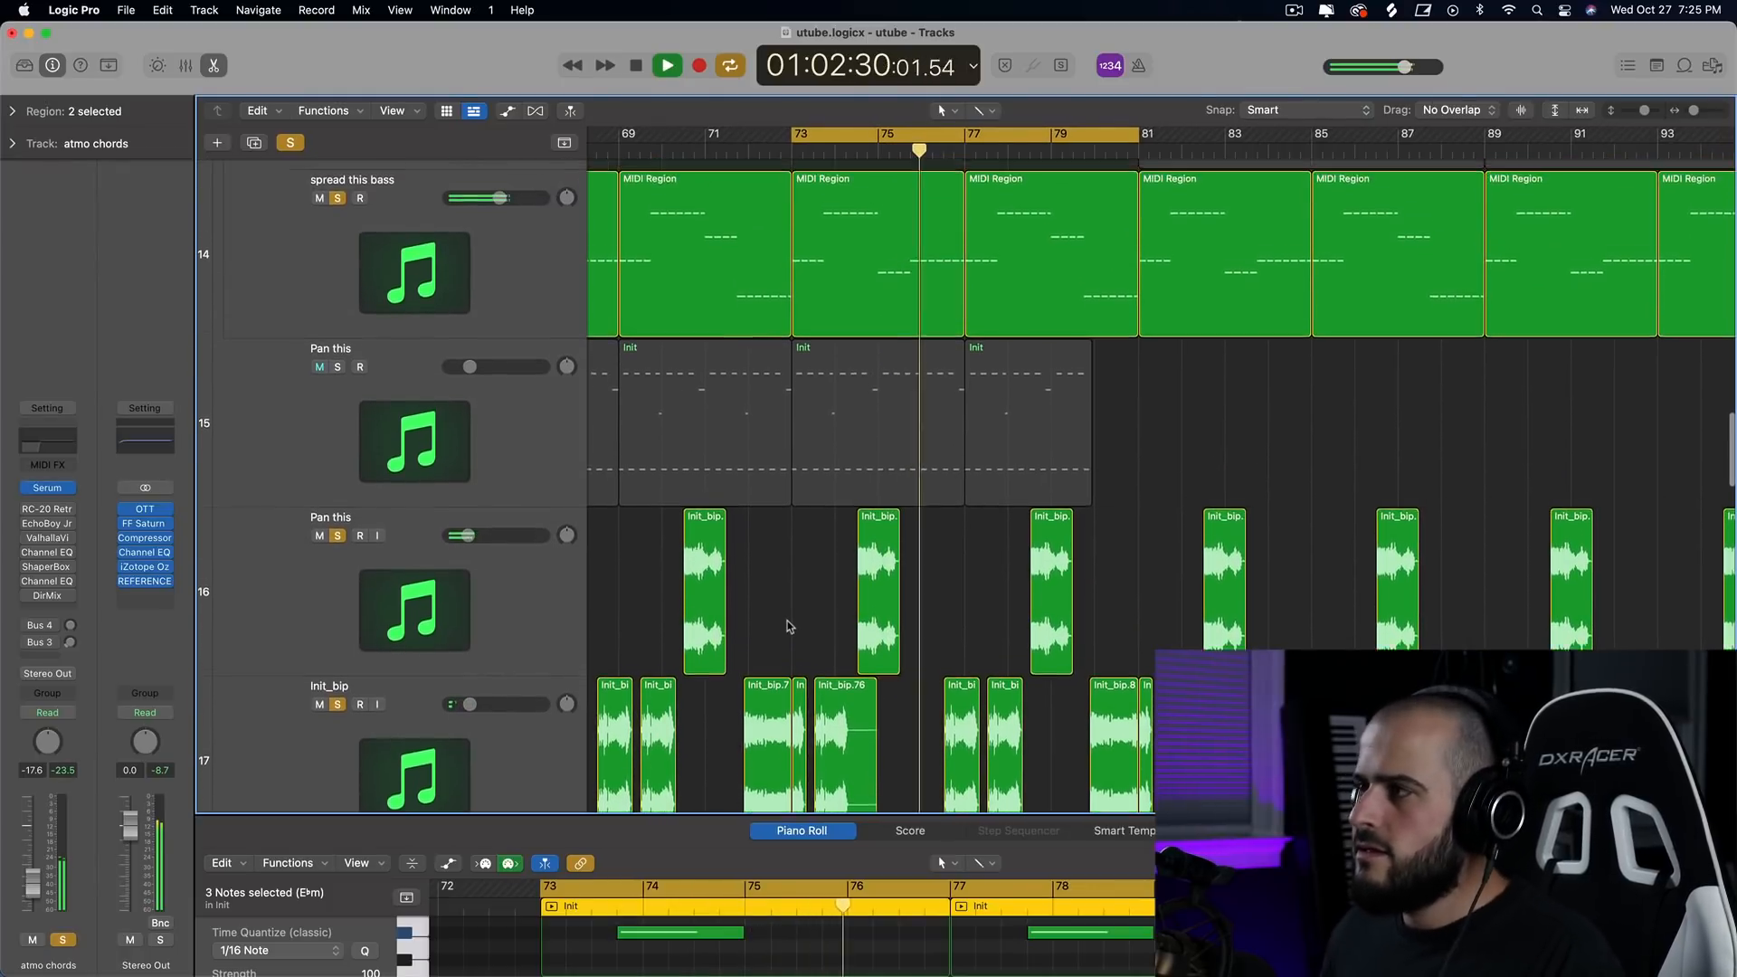
scroll(786, 637, up, 7)
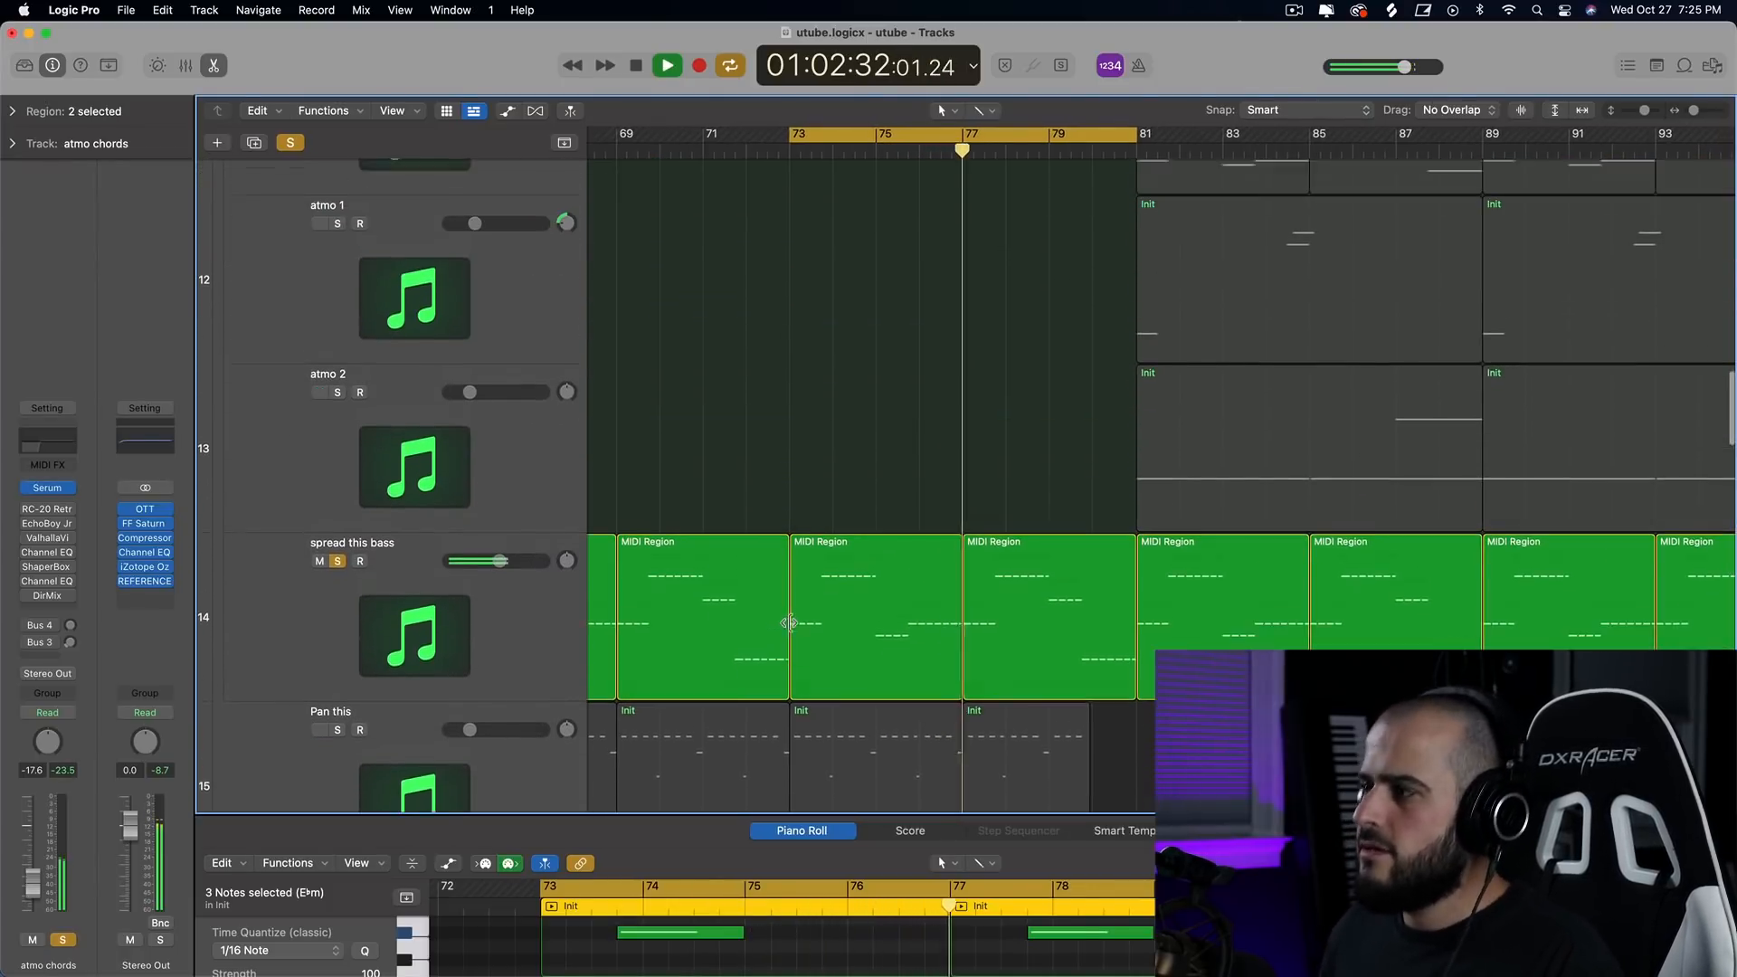
scroll(788, 624, up, 11)
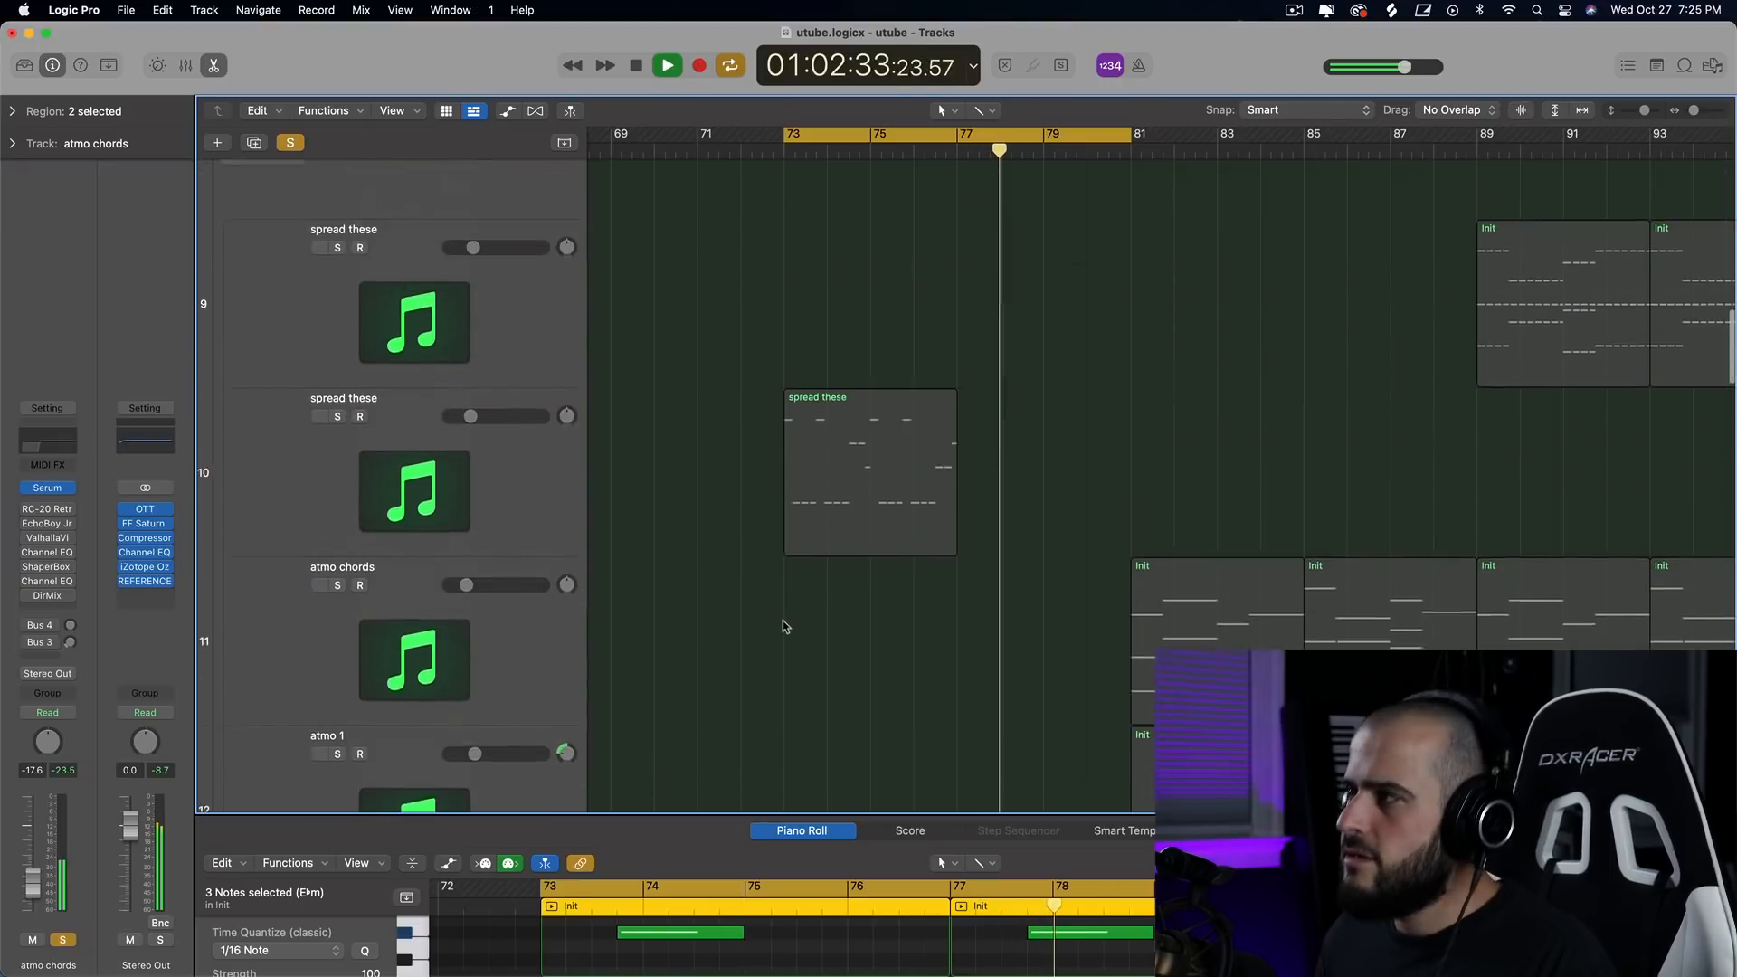
scroll(786, 624, up, 6)
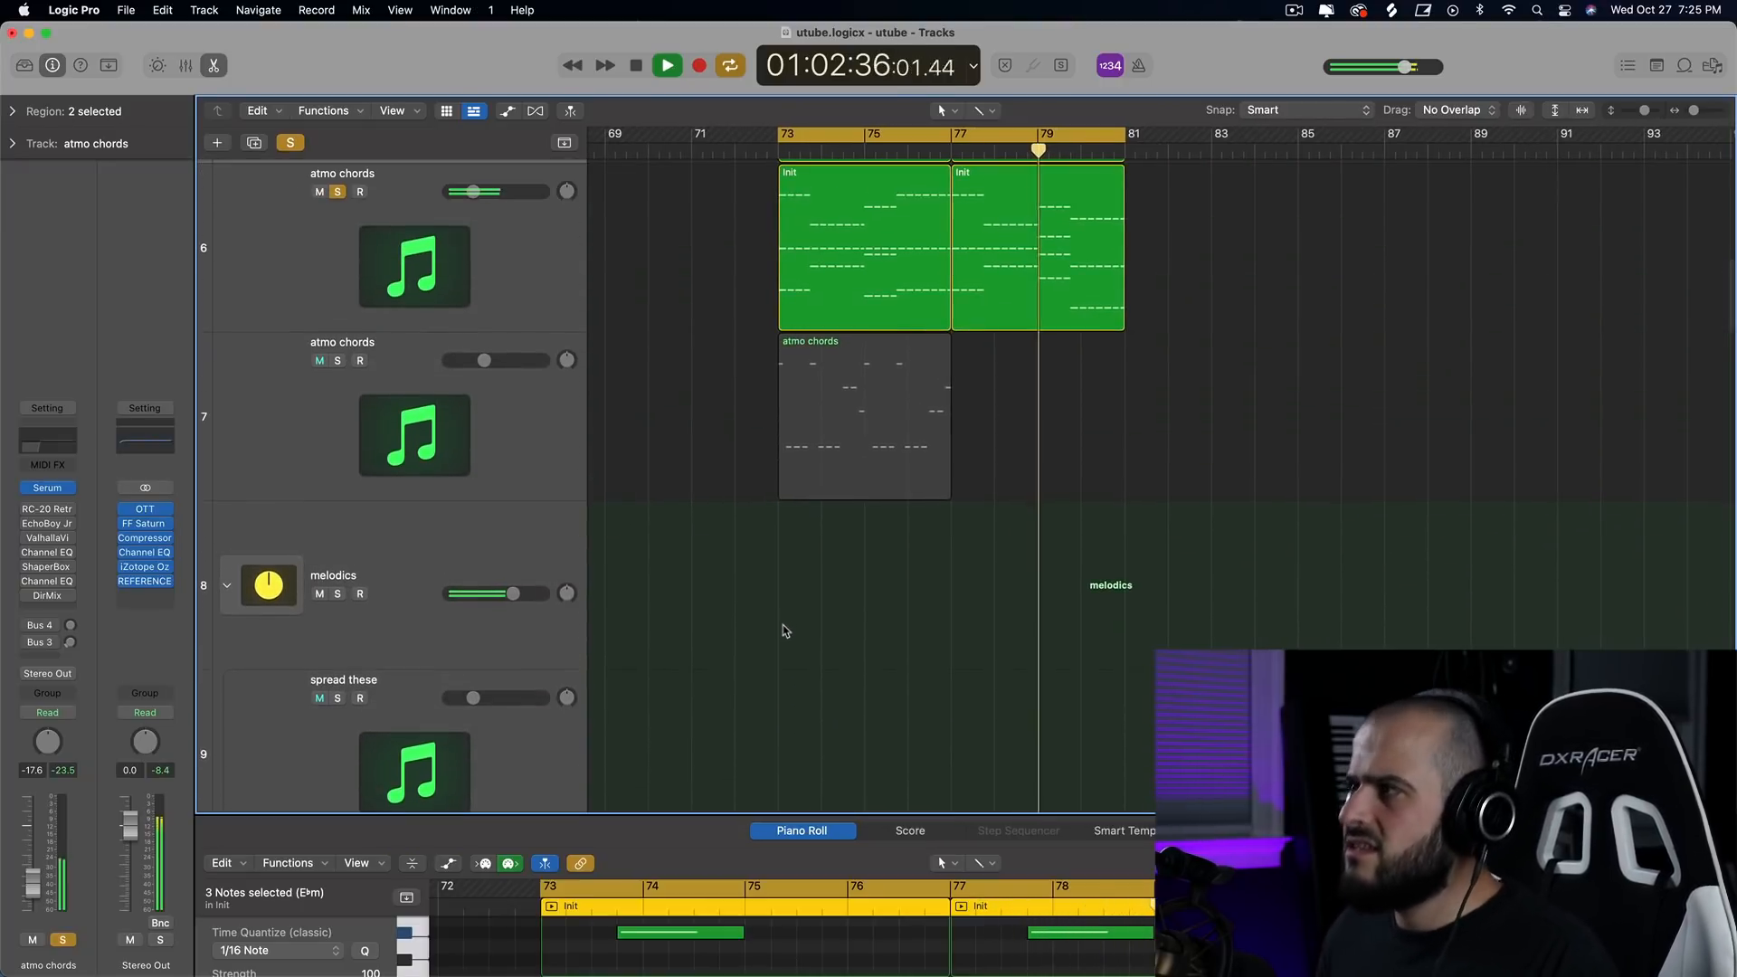
scroll(786, 626, up, 1)
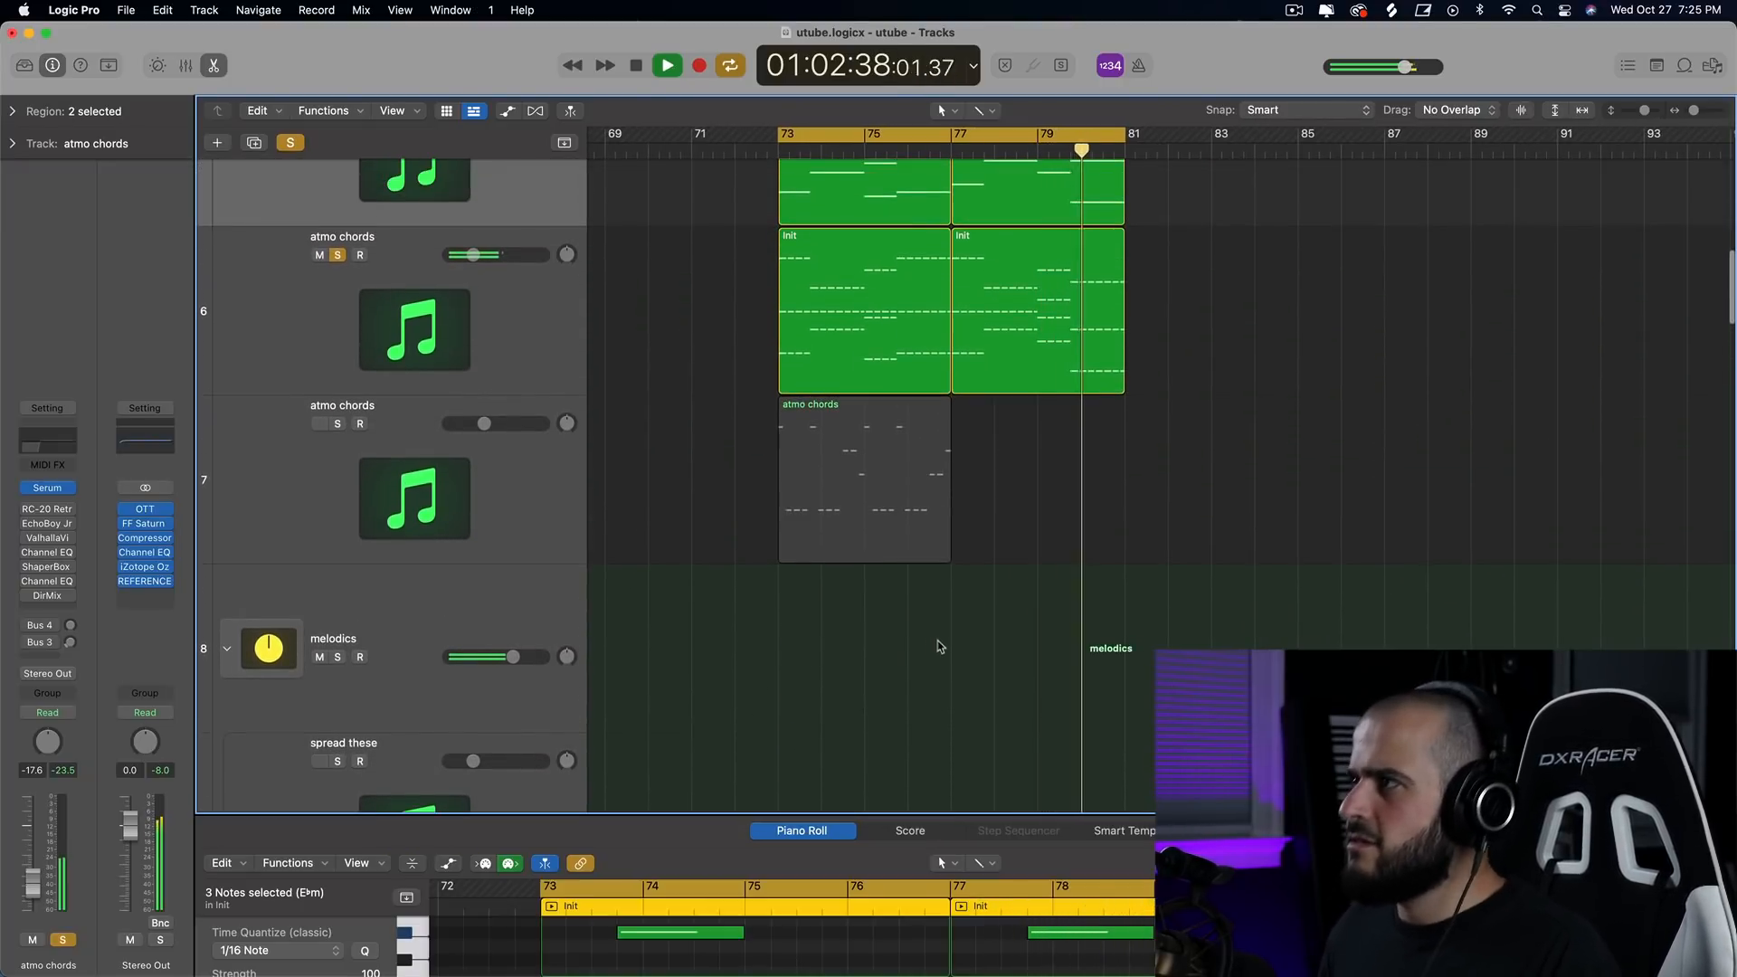